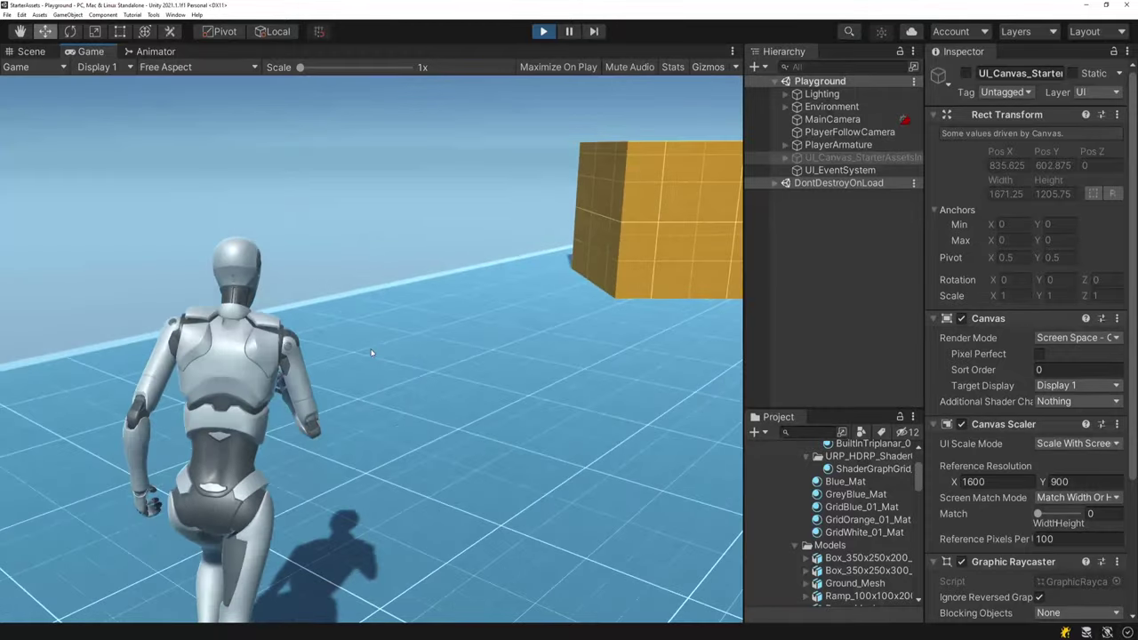
Play-test the third-person character by running and jumping around the Playground's stairs, boxes and pillar.
key(w)
key(w)
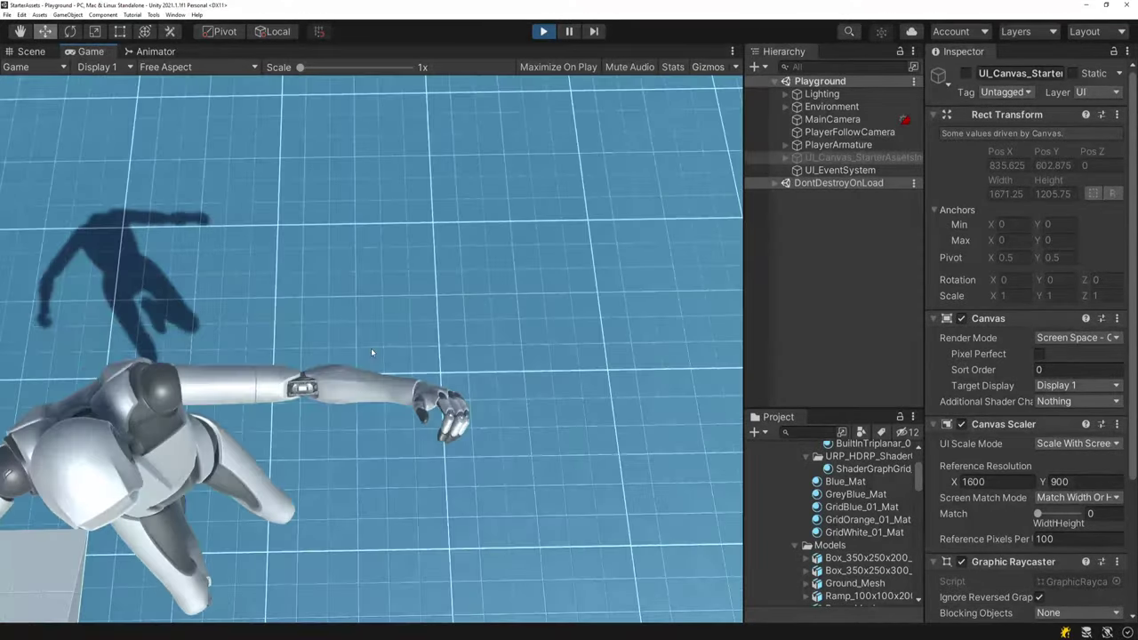
key(w)
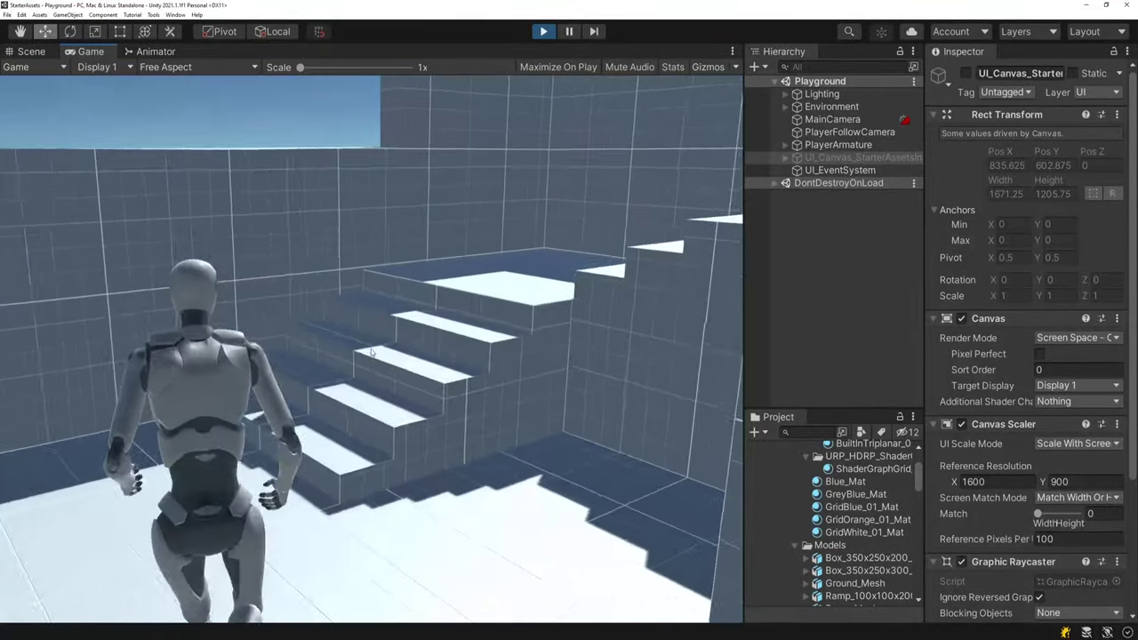
key(w)
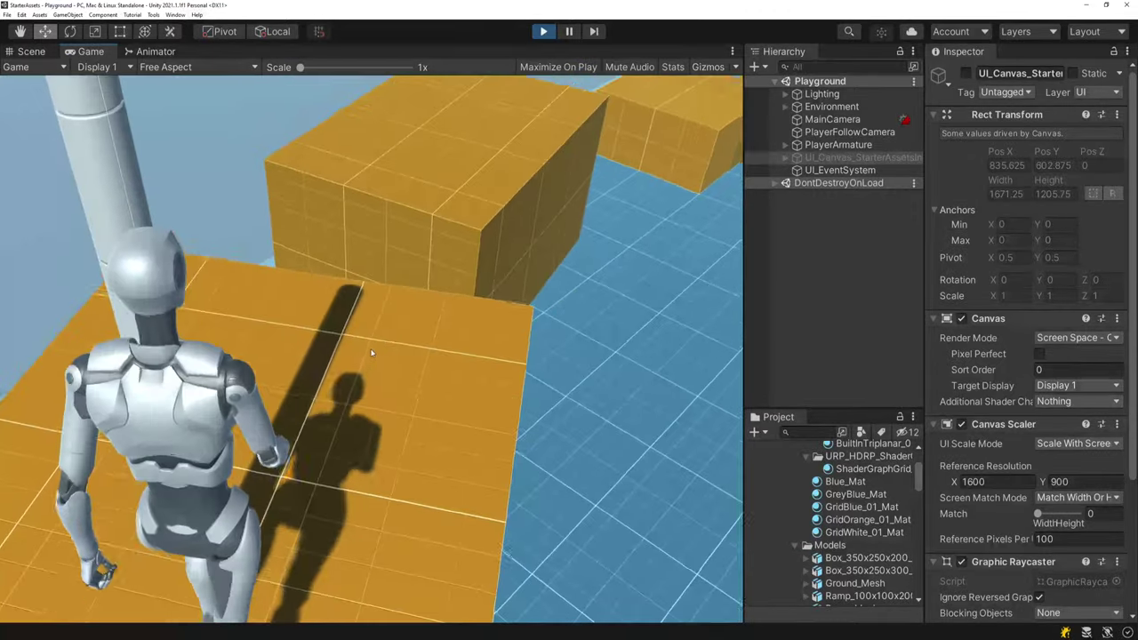
key(w)
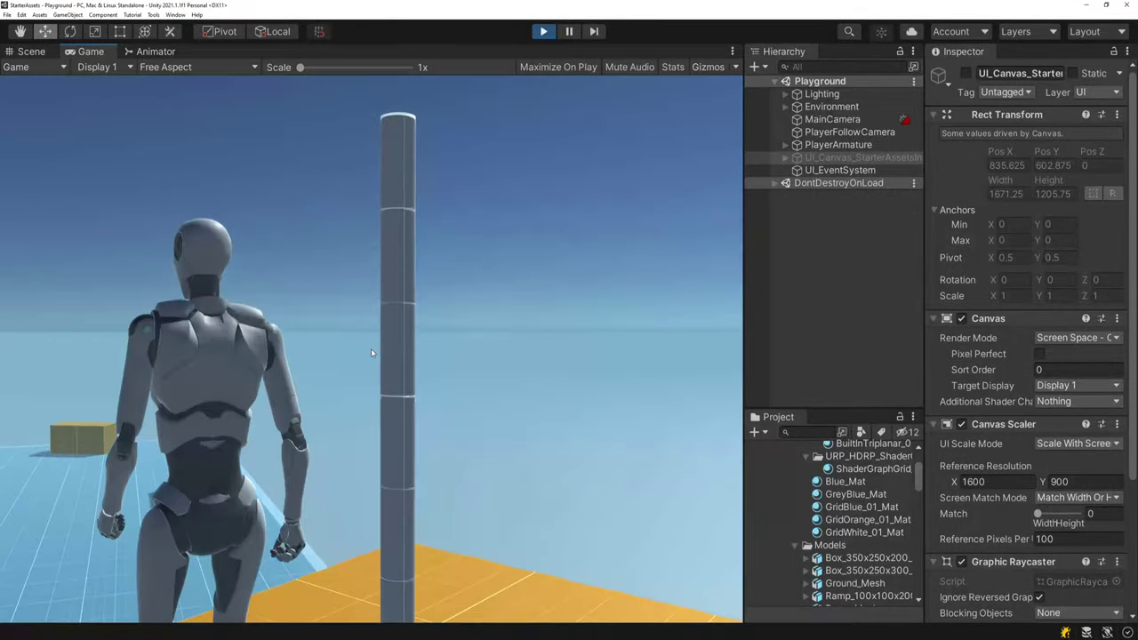
key(space)
key(w)
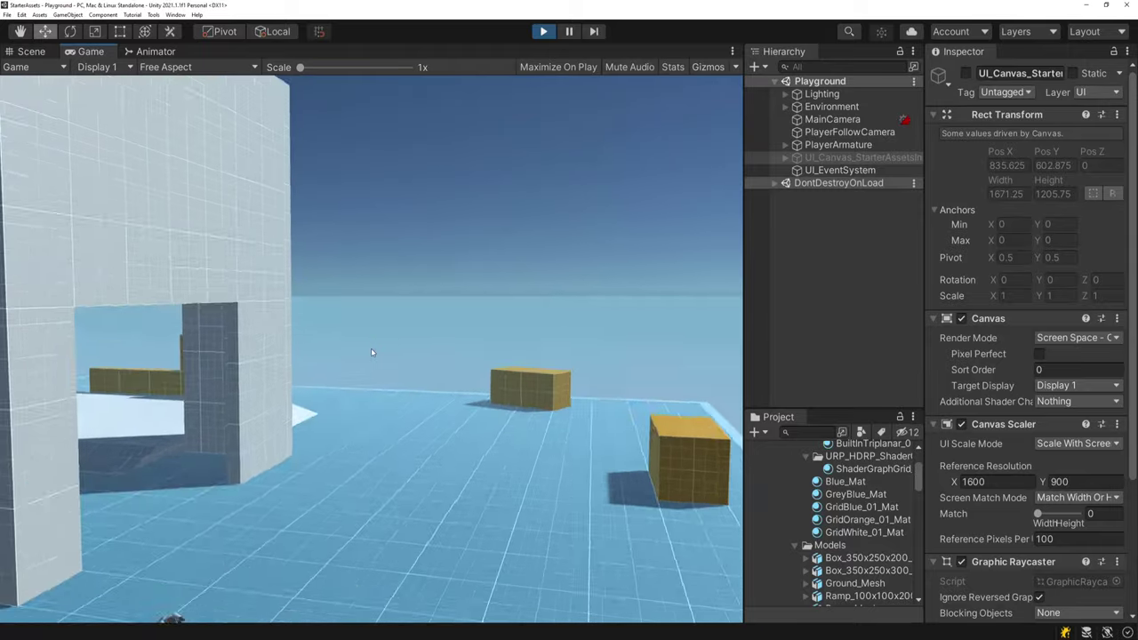
key(w)
key(space)
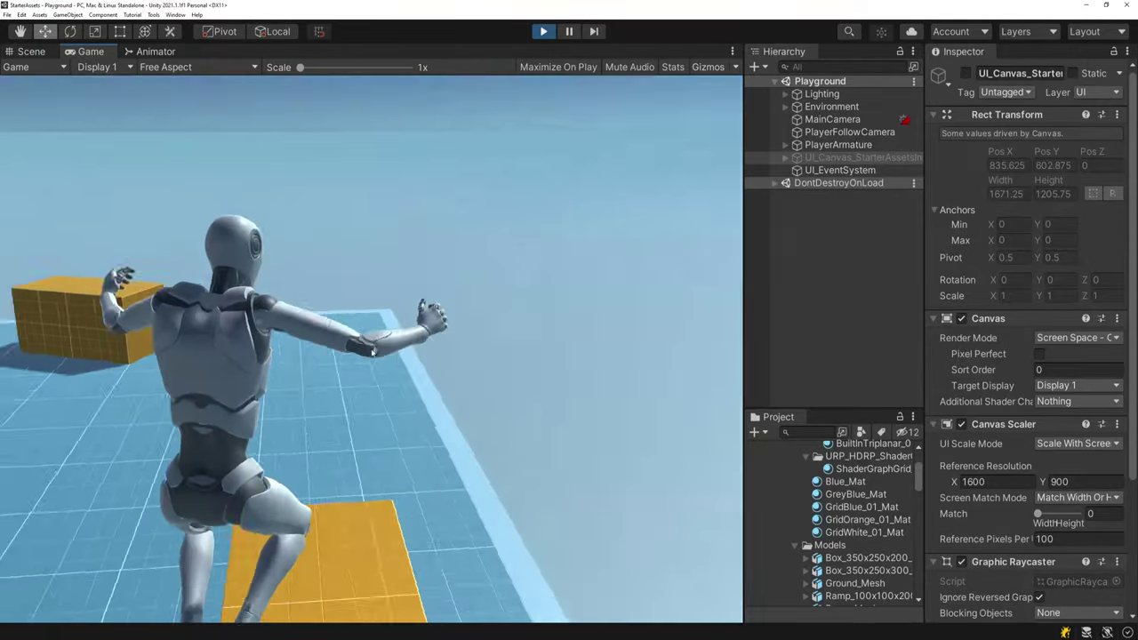
key(w)
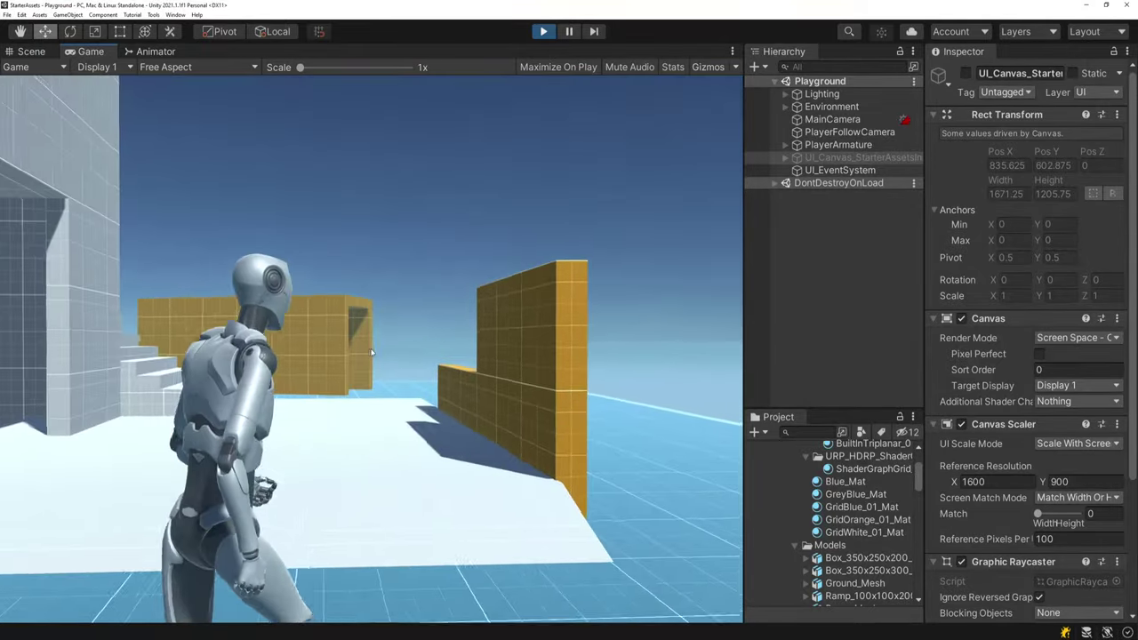
key(Escape)
Expand the Environment object and try the GridOrange_01_Mat material on the white structure in the Scene view.
click(831, 106)
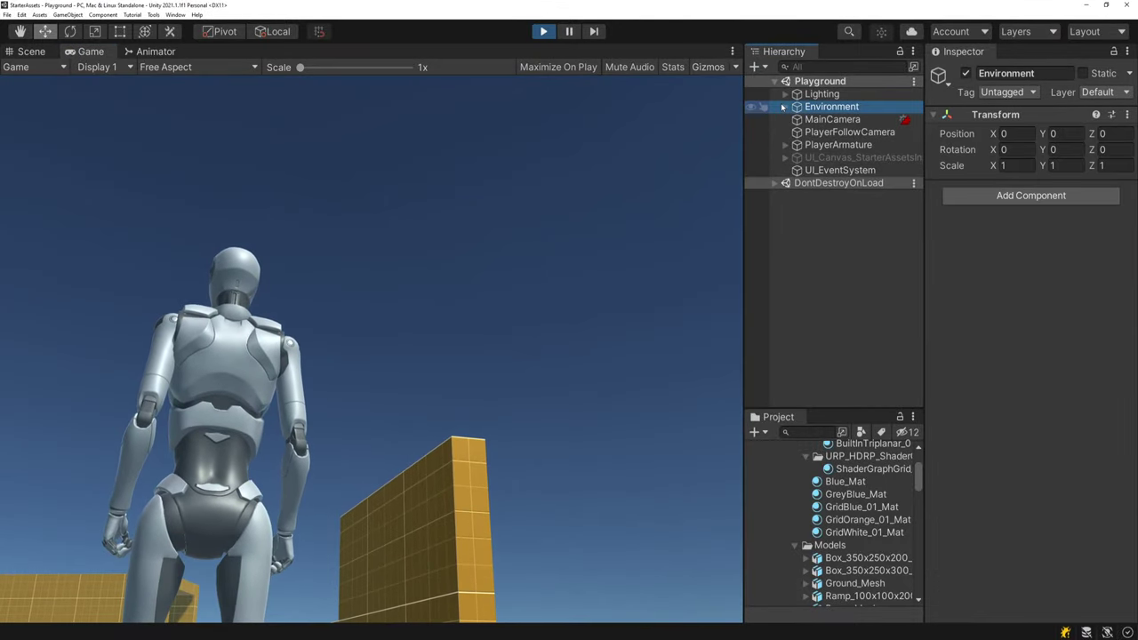
key(Right)
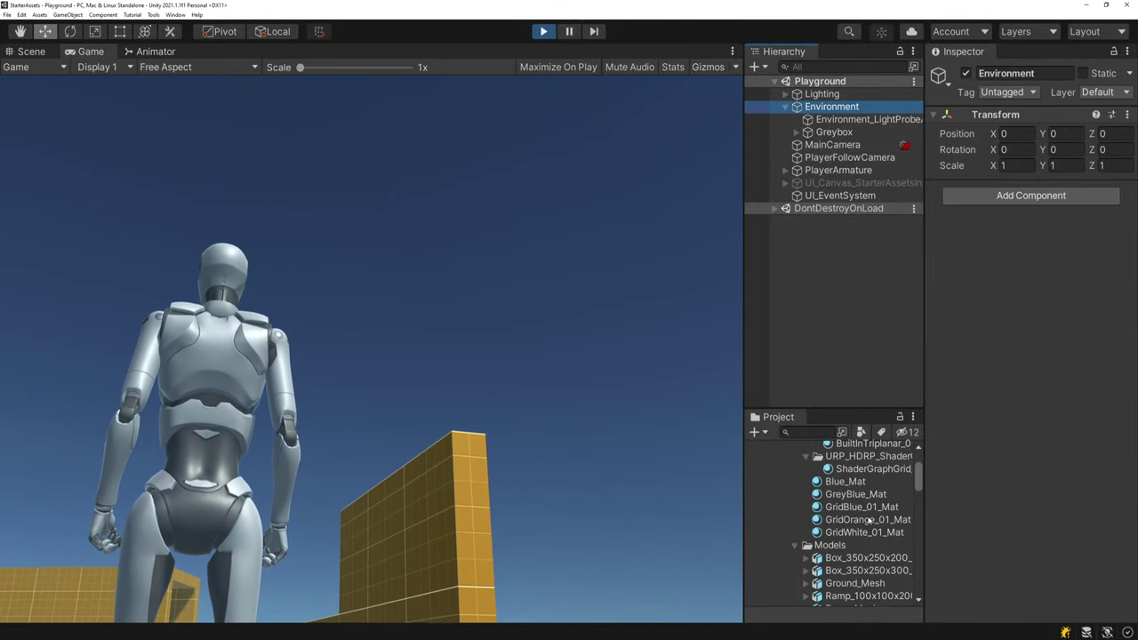
click(868, 519)
key(ctrl+1)
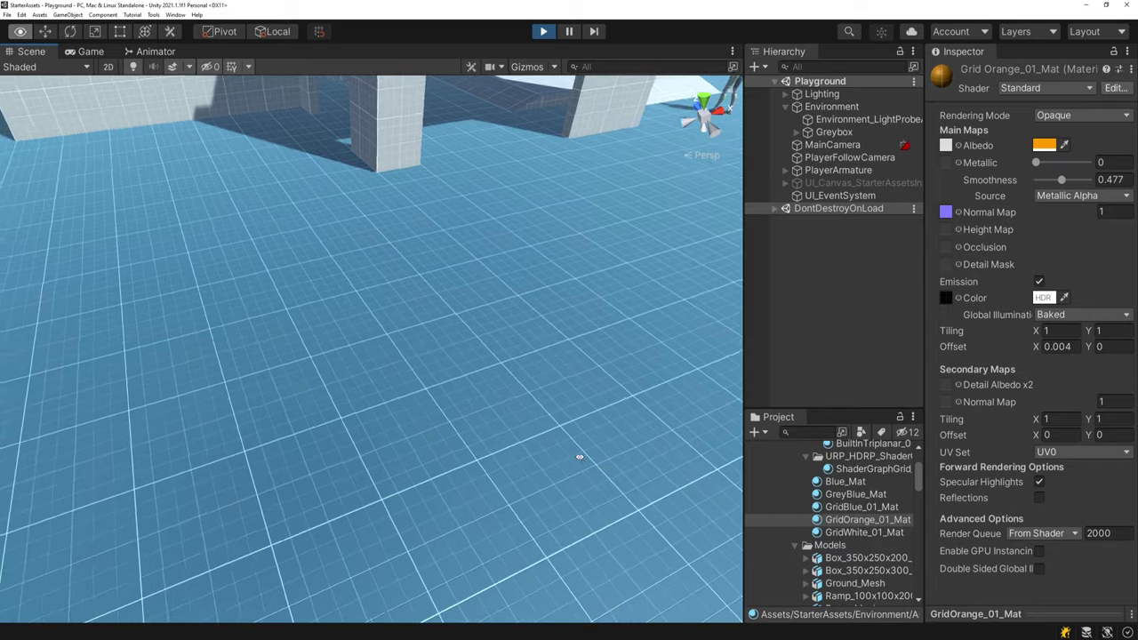
right_drag(579, 457, 391, 445)
drag(865, 521, 479, 149)
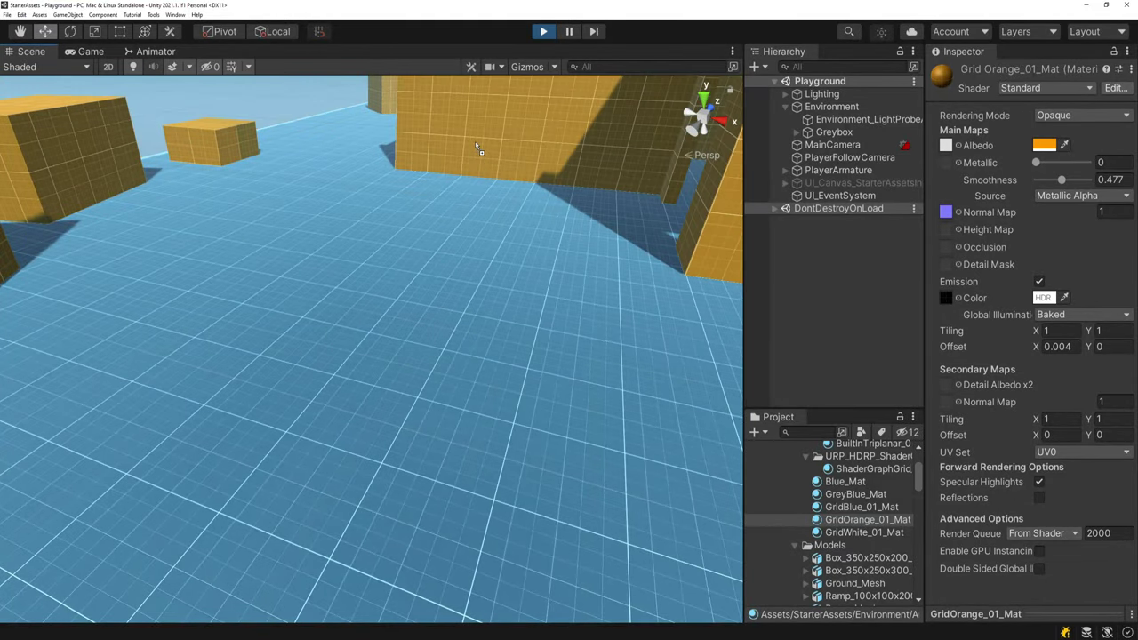
drag(475, 143, 476, 154)
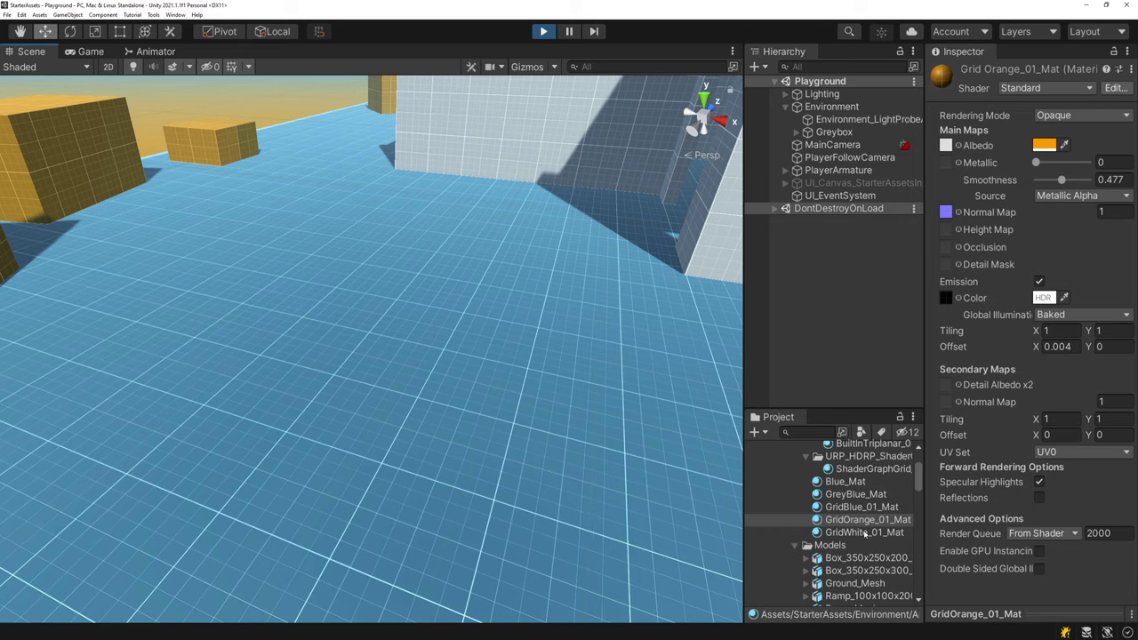
drag(850, 510, 459, 432)
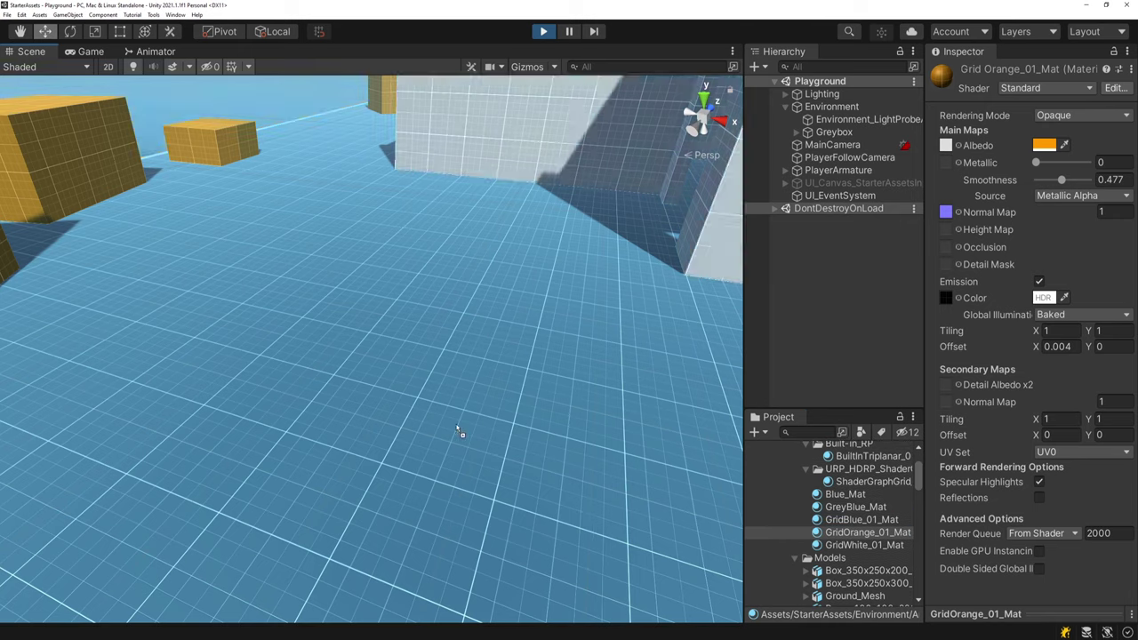
Inspect the GreyBlue_Mat and GridBlue_01_Mat materials and locate the emission texture GridBlue_01_Mat uses among the project assets.
click(856, 507)
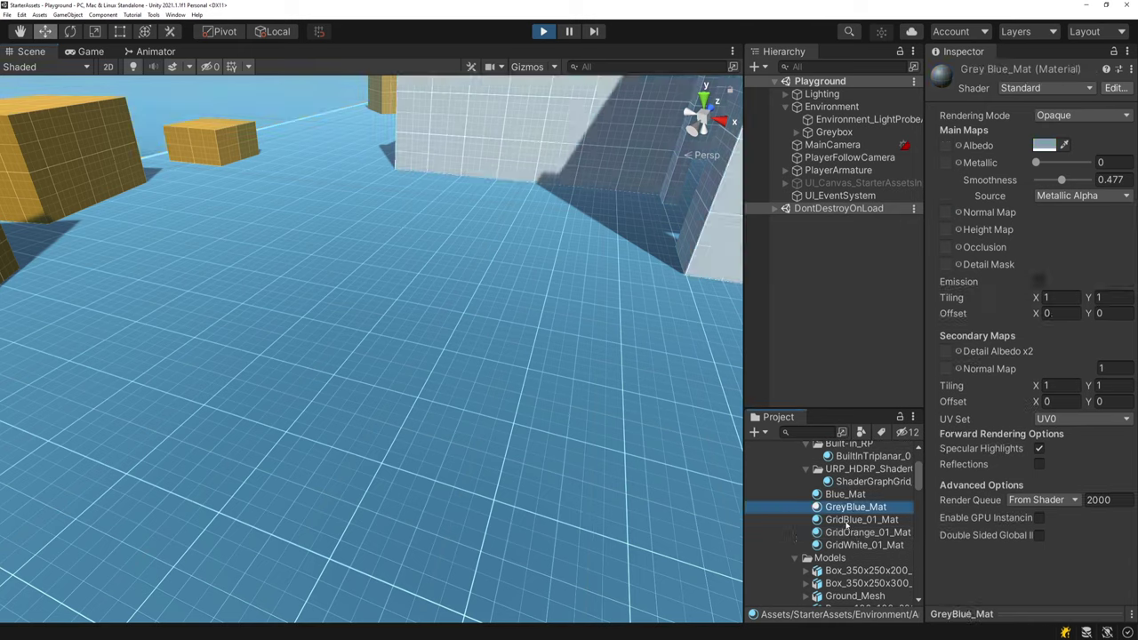
click(850, 521)
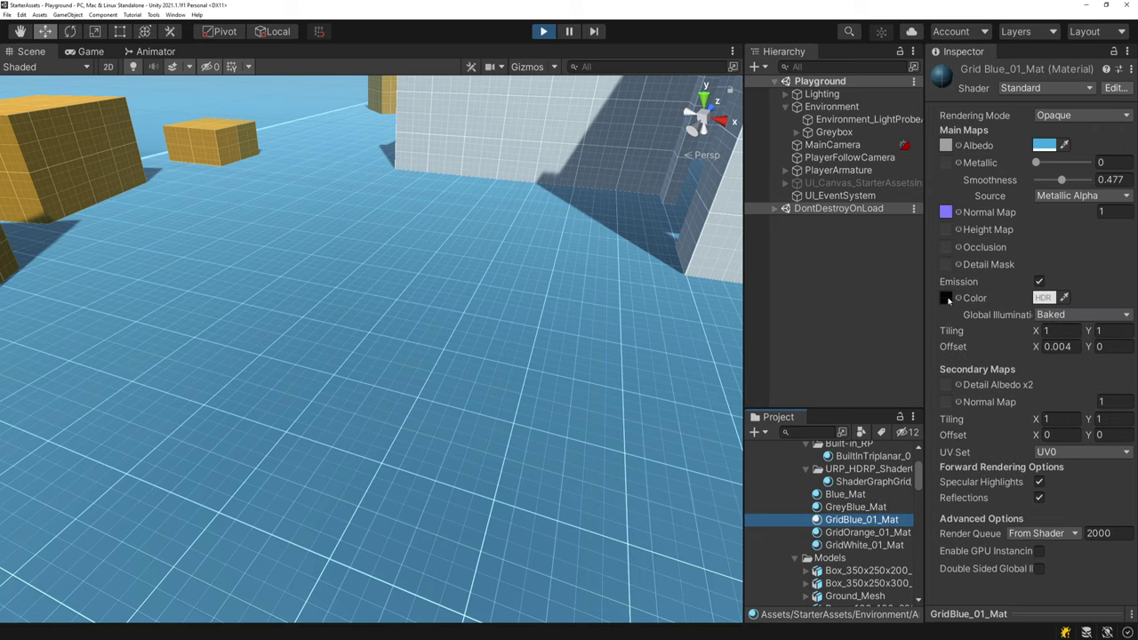
click(945, 298)
scroll(843, 579, down, 3)
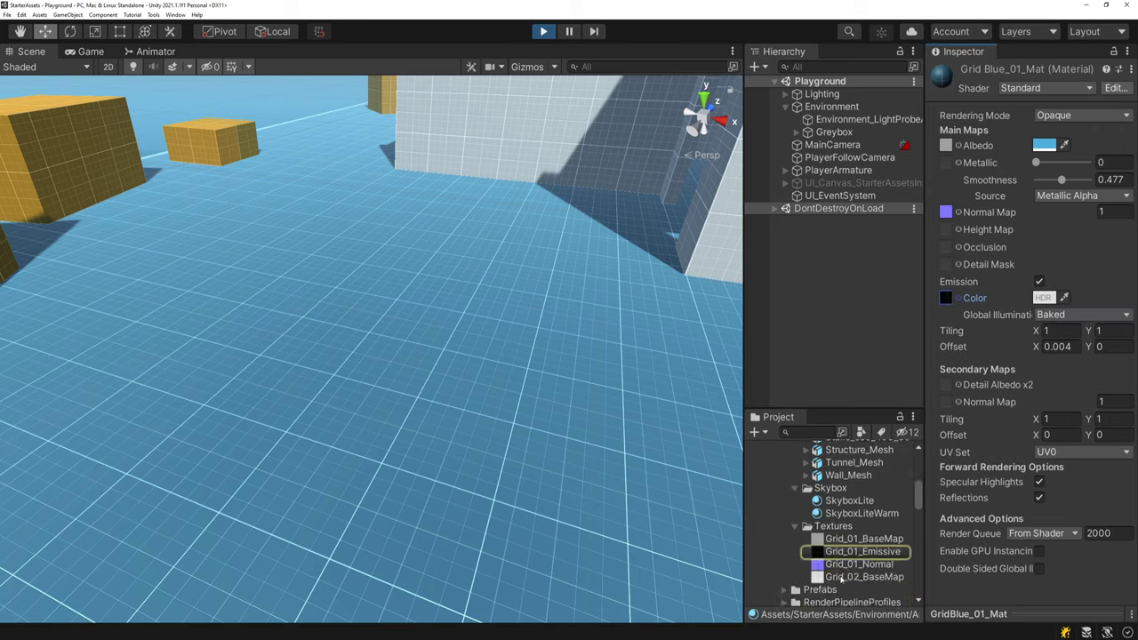
Try a magenta HDR emission colour on GridBlue_01_Mat with hue 319 and intensity 5.7.
click(1044, 299)
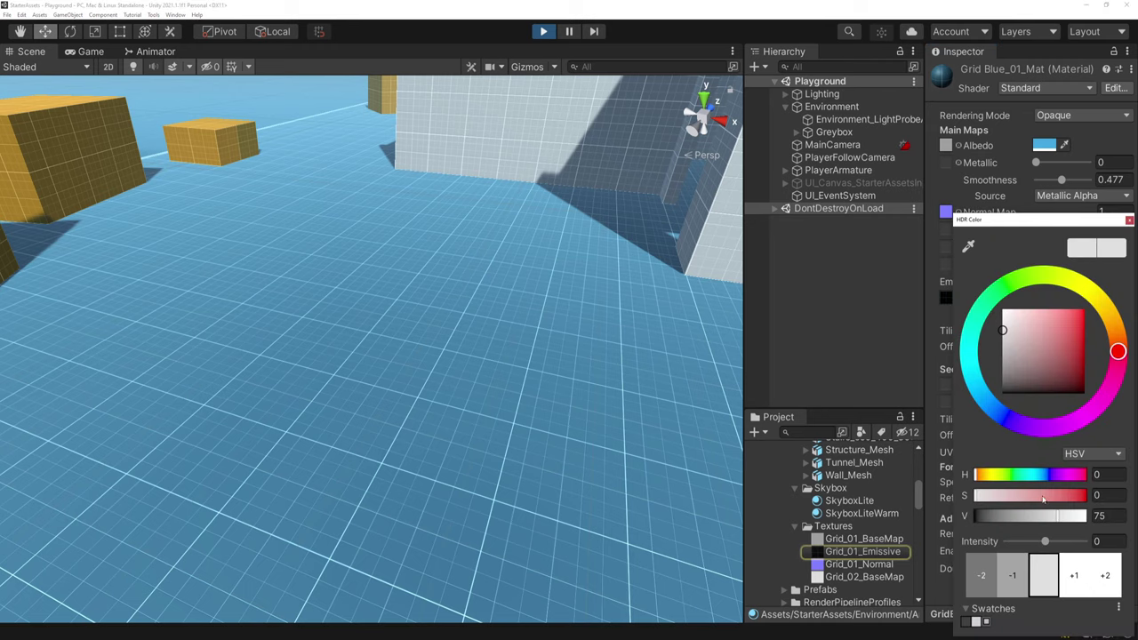
drag(1053, 541, 1067, 542)
mouse_move(1046, 384)
mouse_down()
mouse_move(1066, 329)
mouse_move(1059, 291)
mouse_up()
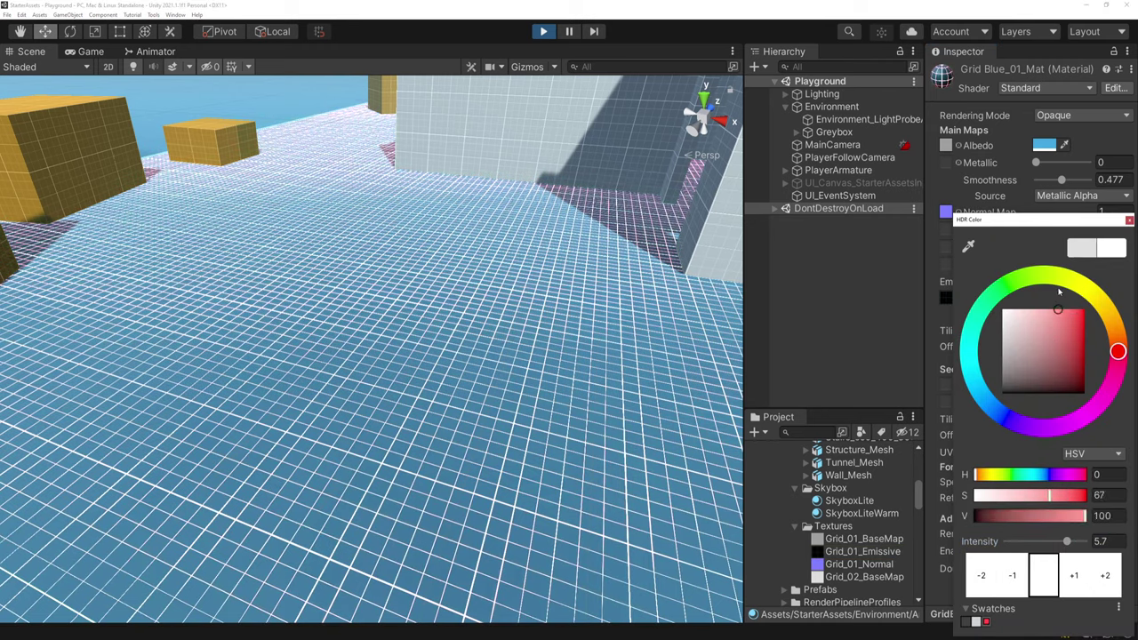
drag(1122, 363, 1100, 402)
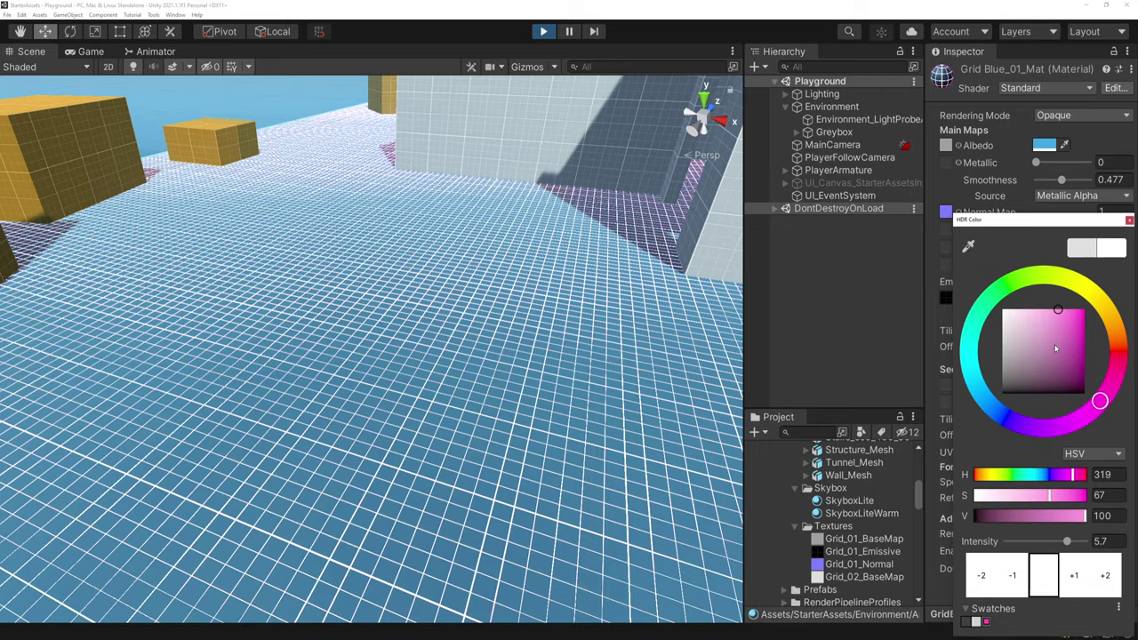
drag(1066, 329, 1083, 307)
mouse_move(444, 338)
right_down()
mouse_move(329, 333)
mouse_move(373, 339)
mouse_move(445, 240)
mouse_move(574, 221)
mouse_move(830, 386)
mouse_move(822, 463)
mouse_move(716, 302)
mouse_move(782, 289)
mouse_move(686, 251)
right_up()
Try white as the emission colour of GridBlue_01_Mat and undo the emission colour changes.
click(1040, 298)
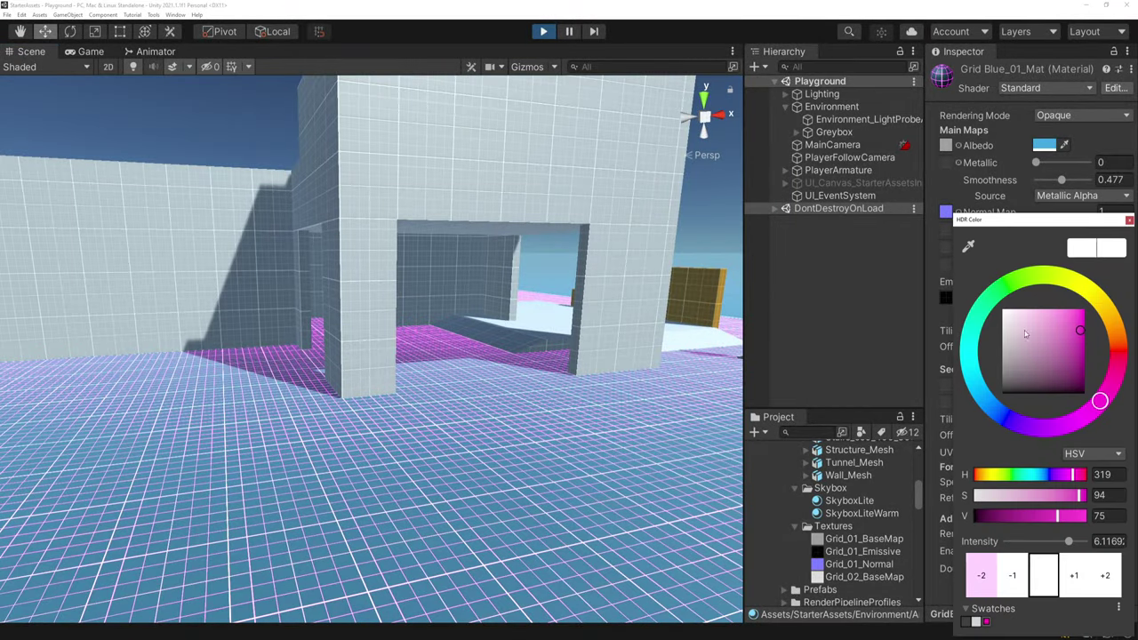
click(1003, 310)
click(1129, 221)
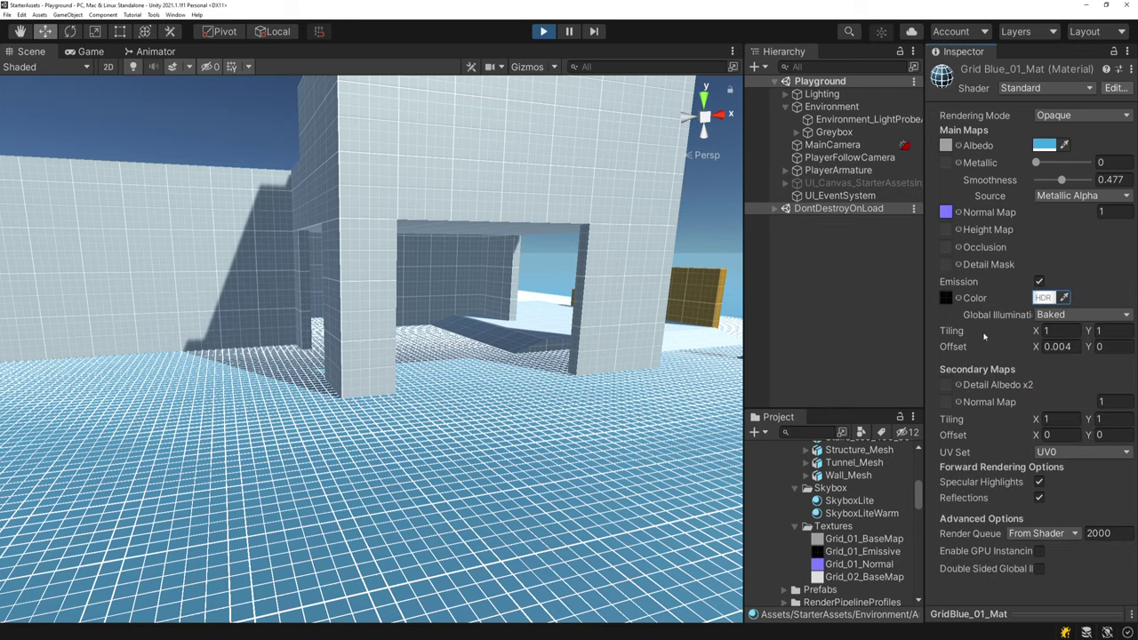
key(ctrl+z)
key(ctrl+z)
Collapse the Environment hierarchy and select PlayerArmature to examine the character and its components up close.
right_drag(425, 488, 282, 476)
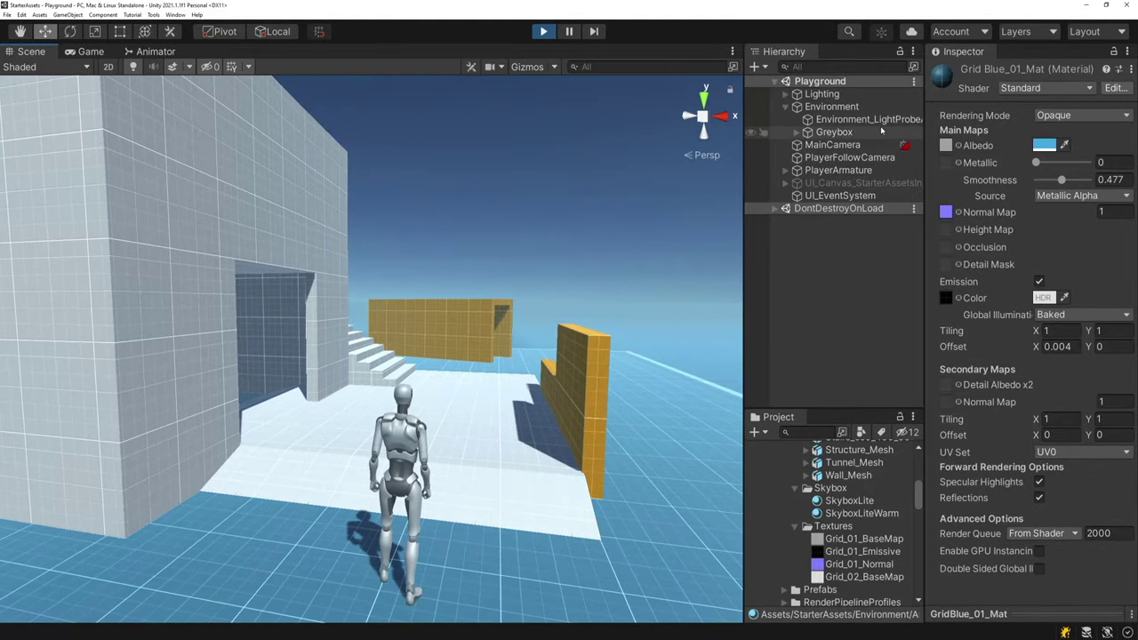
right_drag(727, 176, 54, 231)
right_drag(1087, 361, 635, 360)
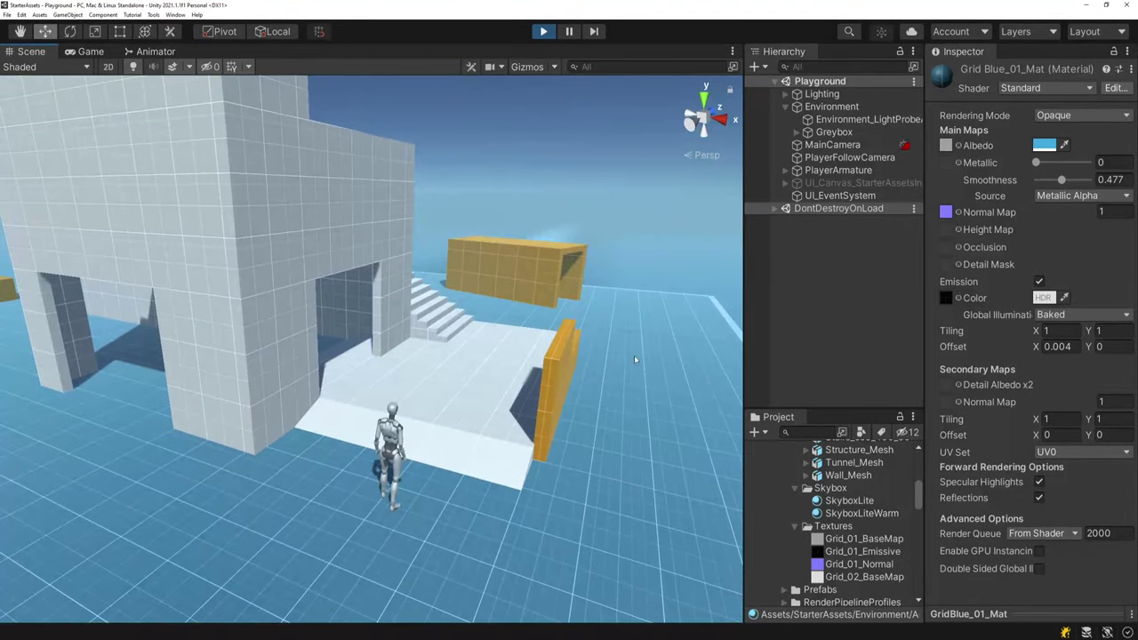
click(829, 108)
click(831, 170)
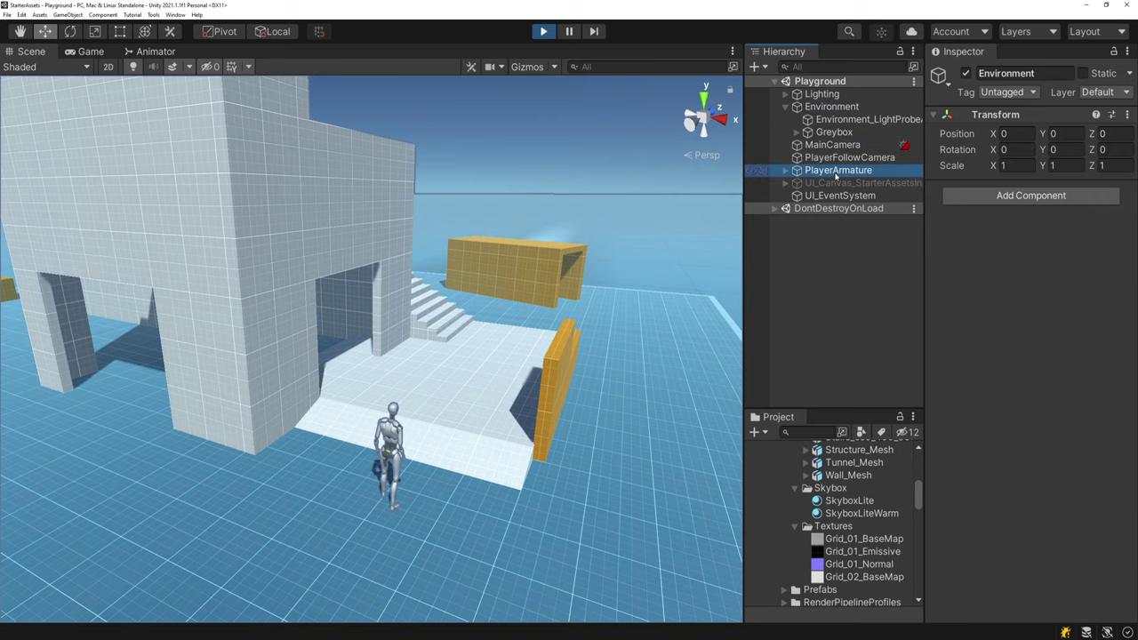
click(785, 106)
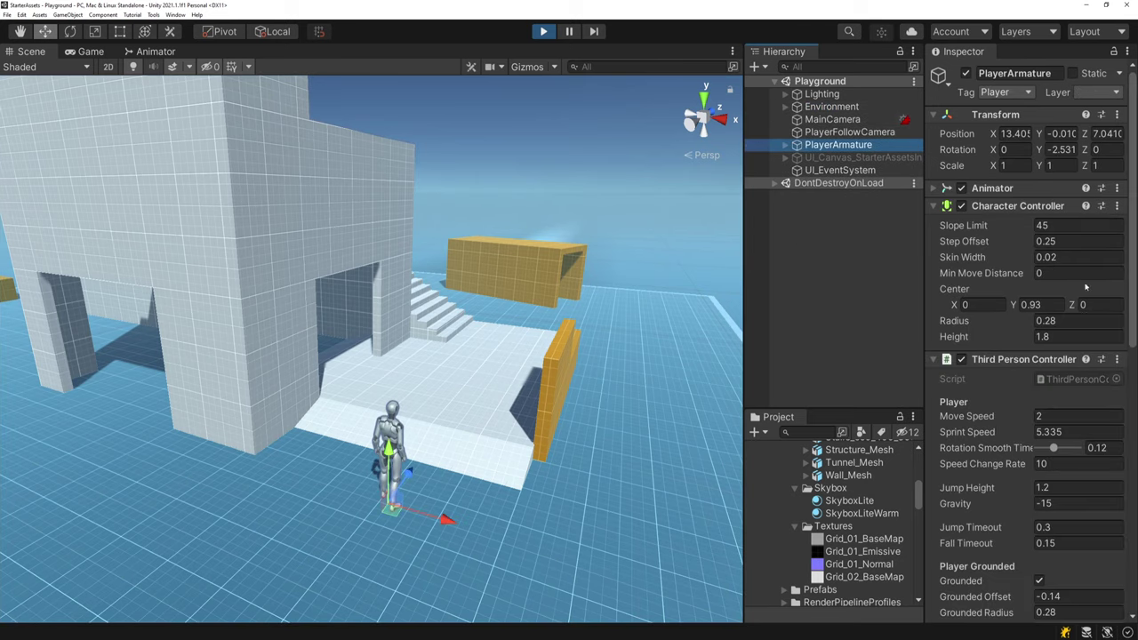
right_drag(613, 431, 551, 395)
Collapse PlayerArmature's controller, rigid body push and input components, and expand its Animator component.
click(1018, 207)
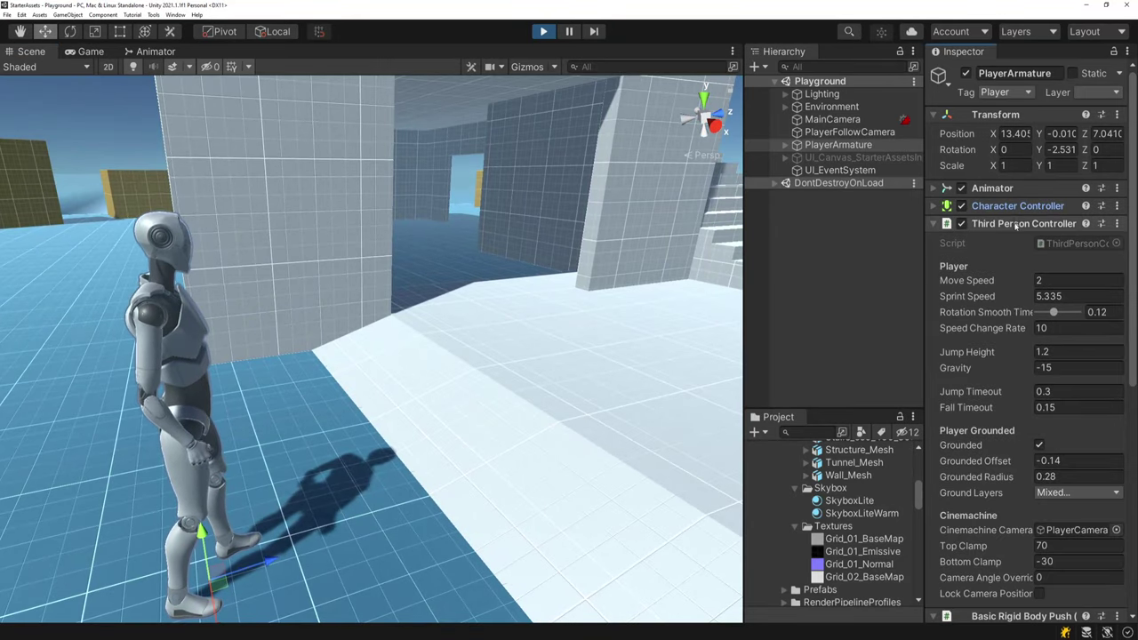
click(1016, 224)
click(1016, 241)
click(1016, 277)
click(994, 188)
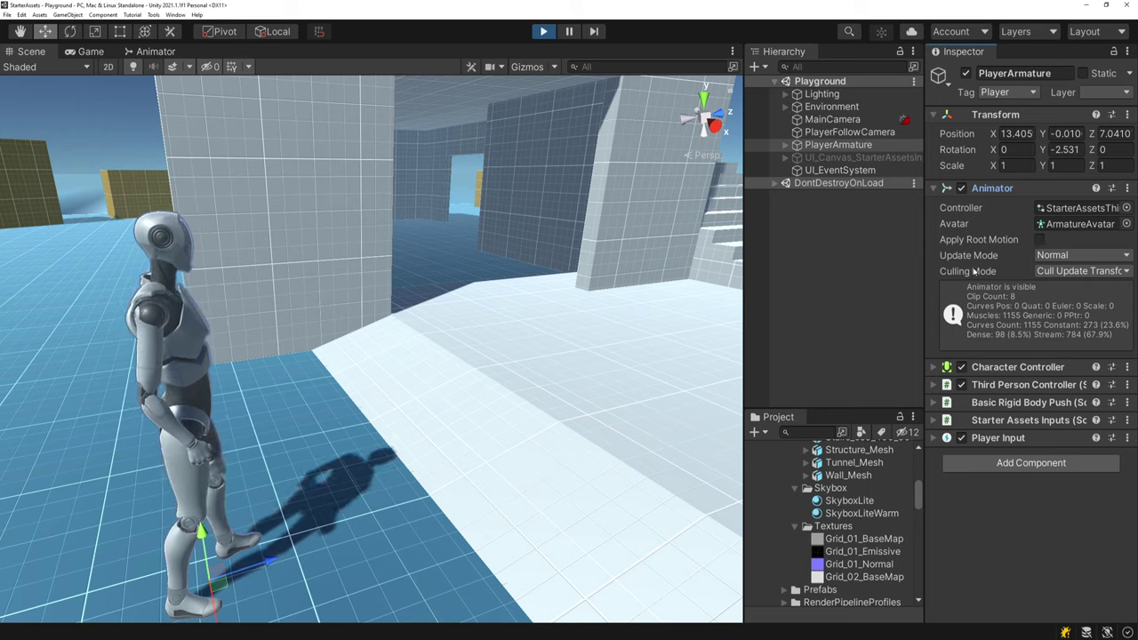
Locate the Animator's ArmatureAvatar asset, open its controller, and enter the Idle Walk Run Blend tree.
click(1058, 225)
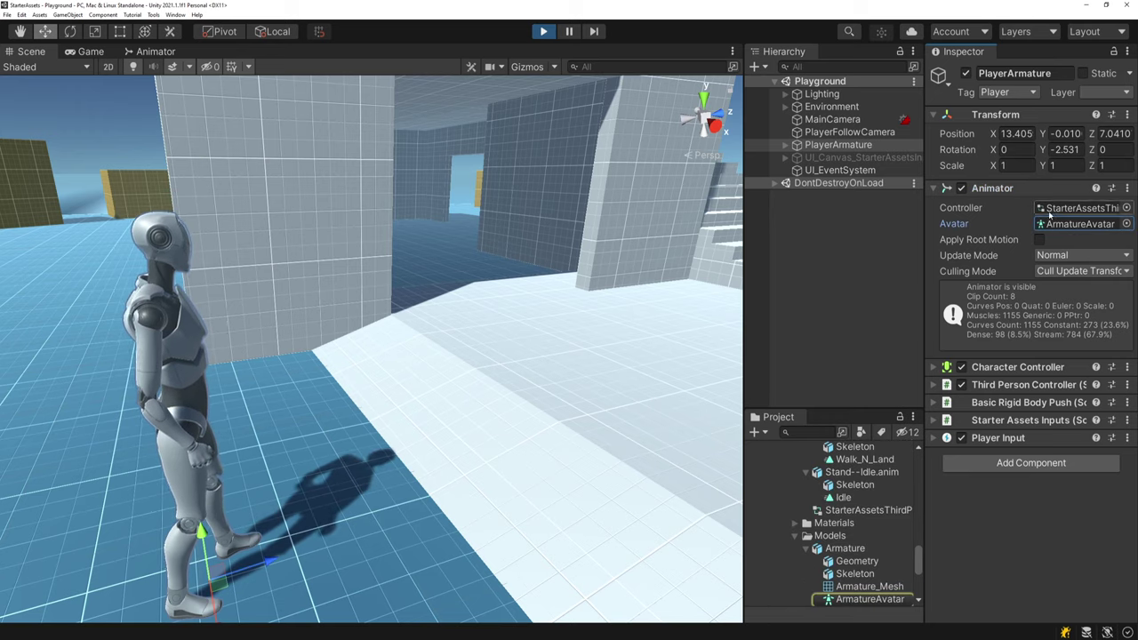
double_click(1073, 210)
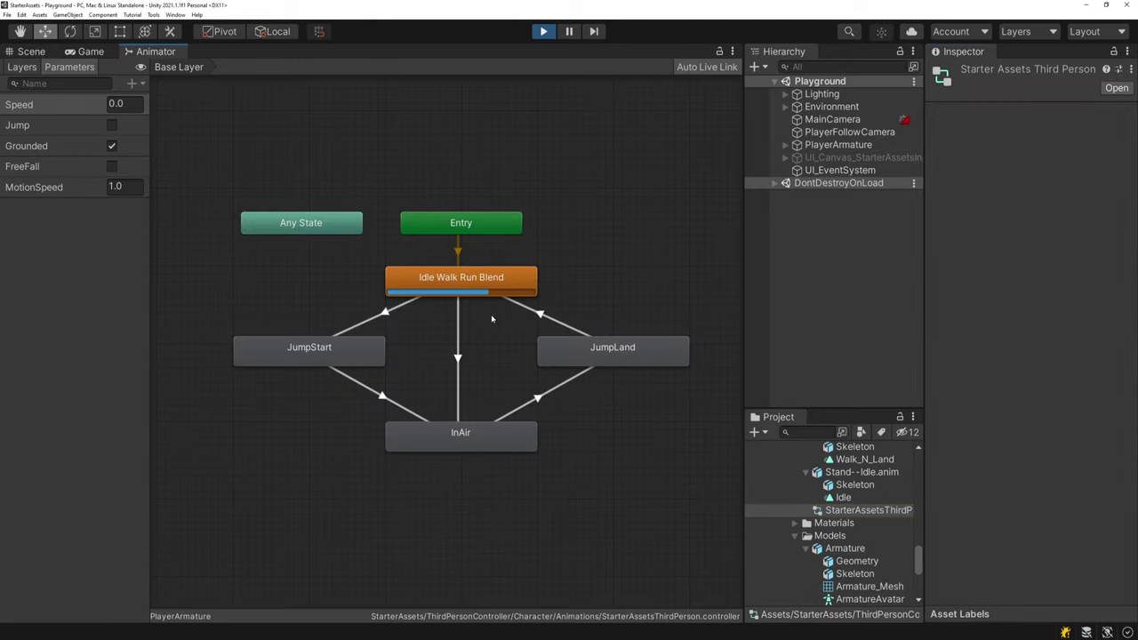
click(445, 280)
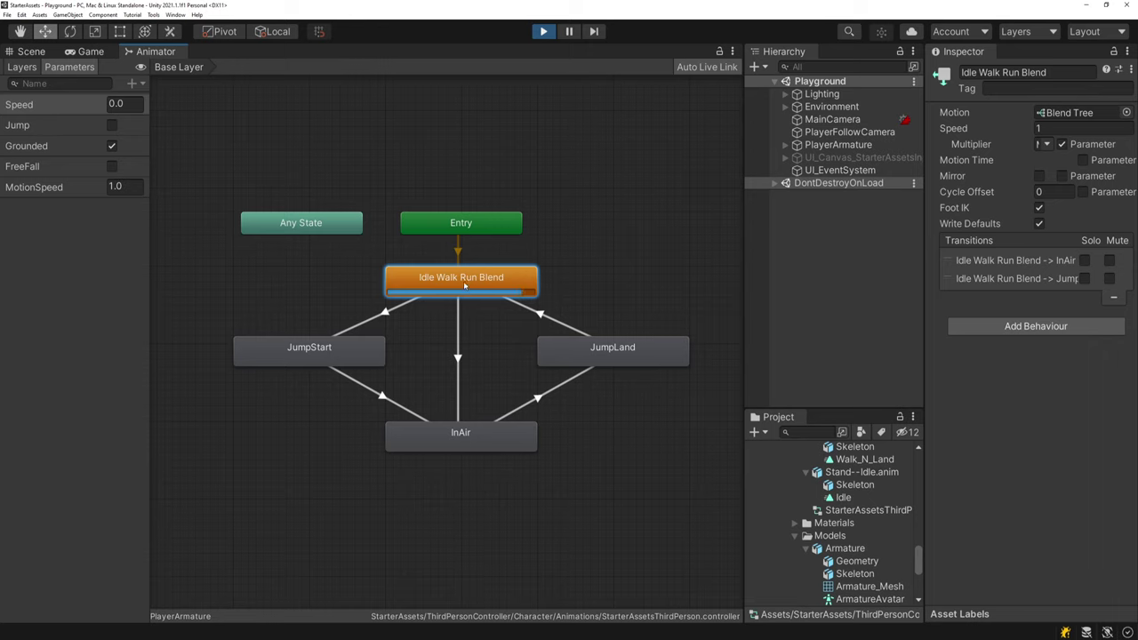
double_click(464, 282)
click(391, 334)
Preview the playback of the Idle, Walk_N and Run_N animation clips from the blend tree.
click(569, 293)
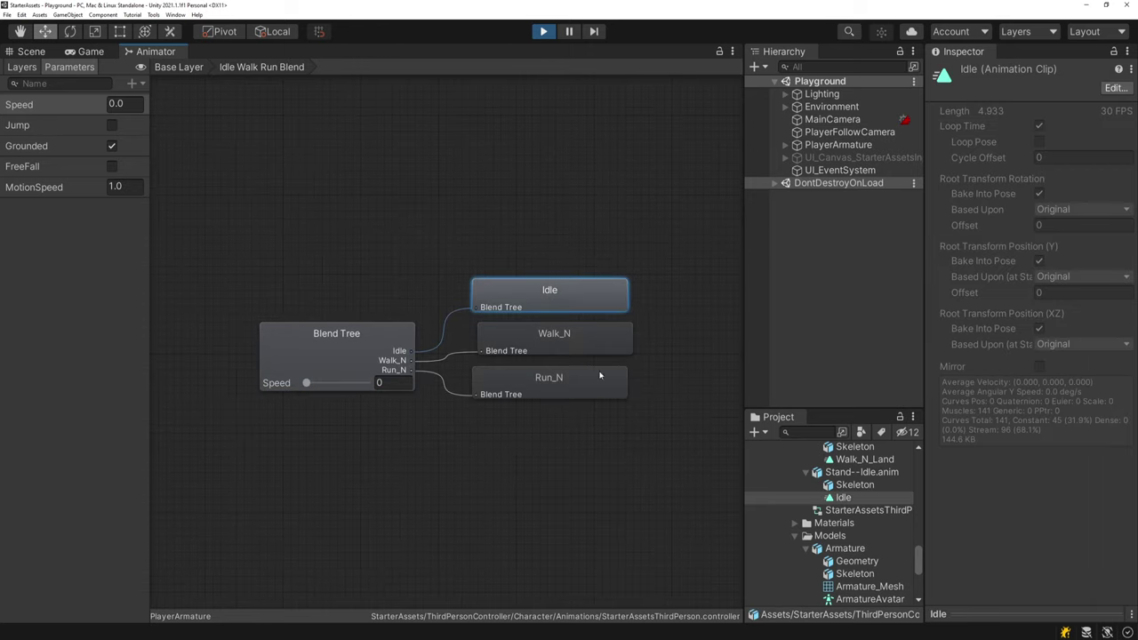
drag(1036, 617, 953, 316)
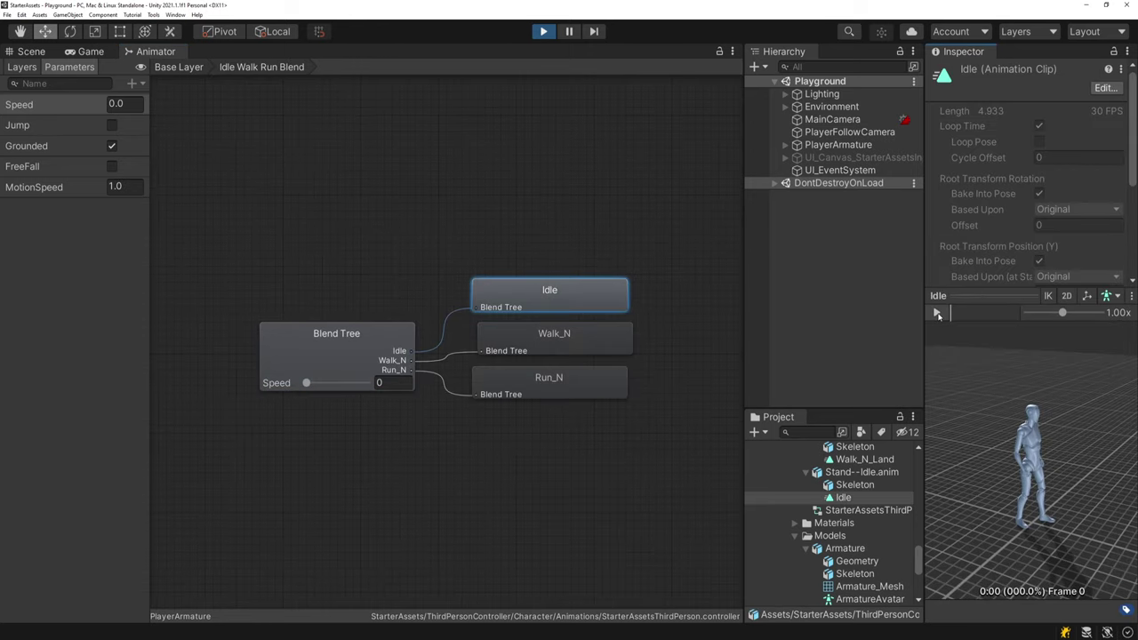
click(938, 314)
click(544, 344)
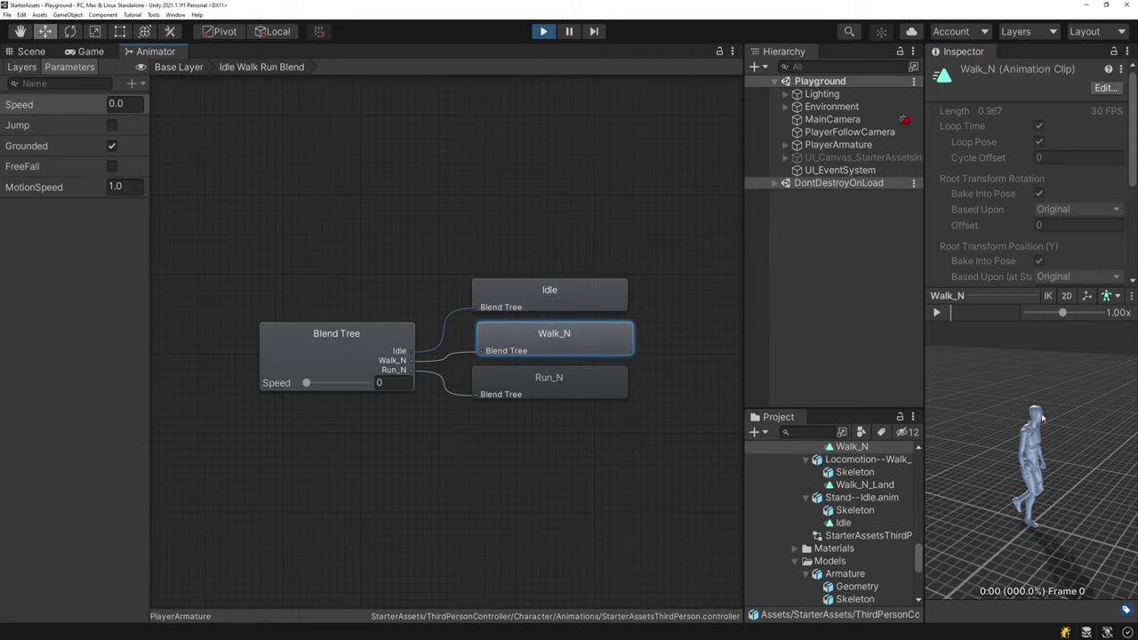
click(937, 313)
click(548, 382)
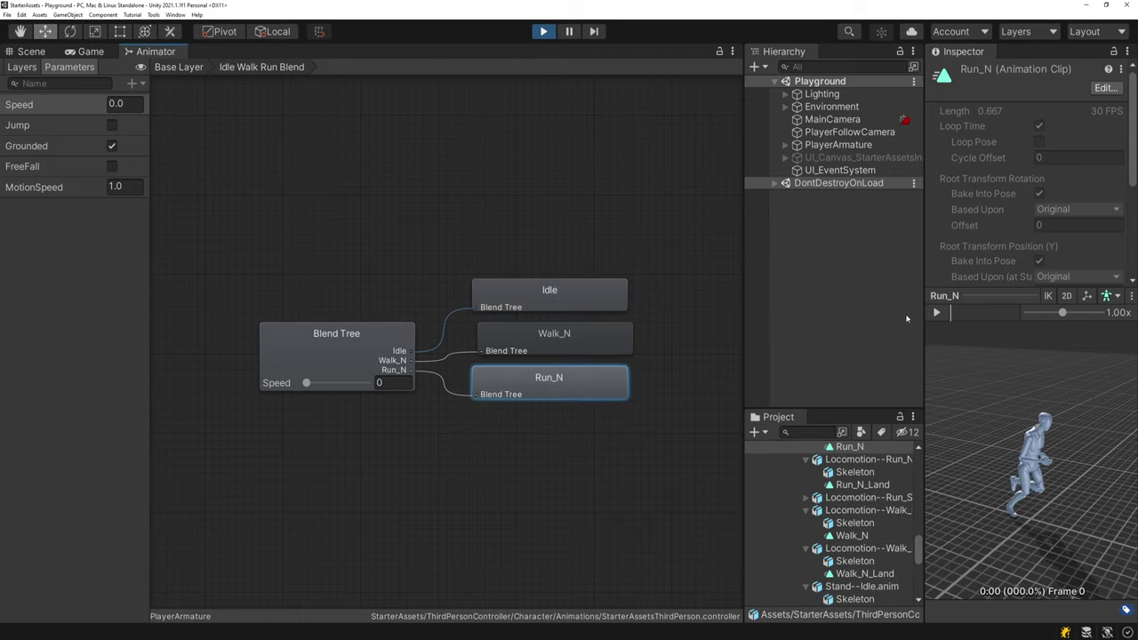
click(936, 313)
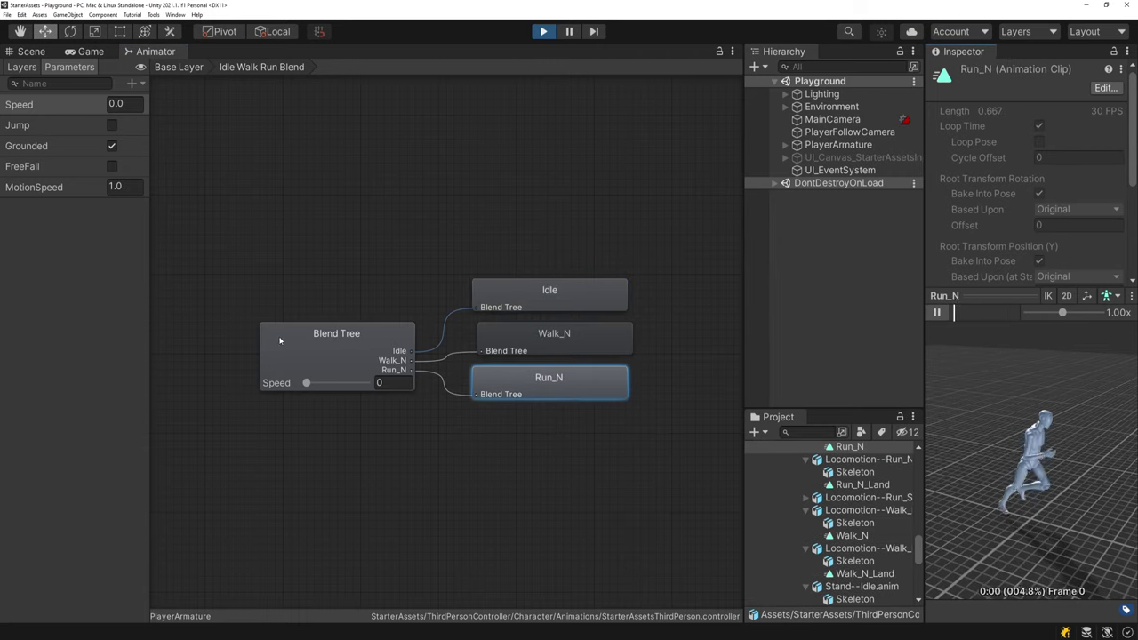
Preview the Blend Tree node's playback and examine how its Speed and MotionSpeed parameters relate to the Idle, Walk_N and Run_N motions.
click(368, 346)
click(936, 312)
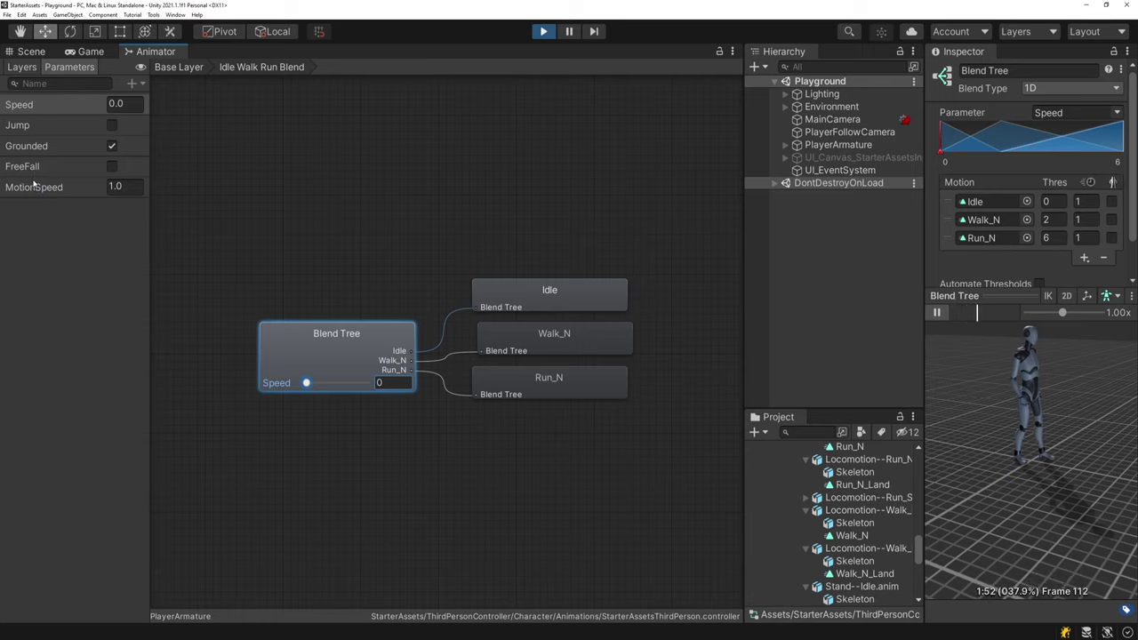
click(35, 189)
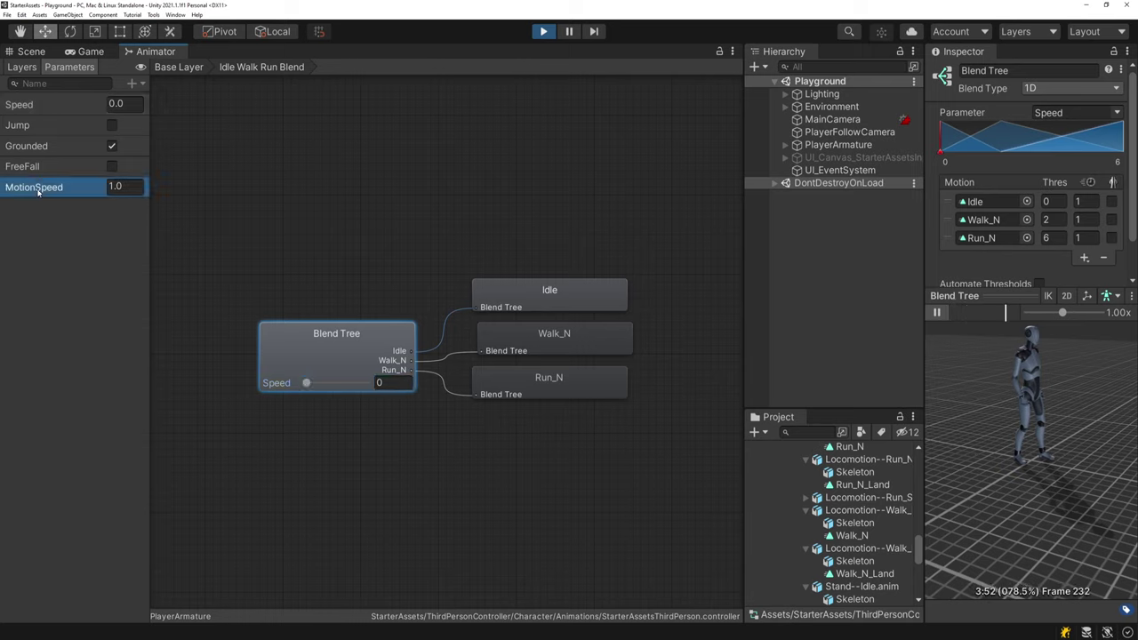
click(347, 353)
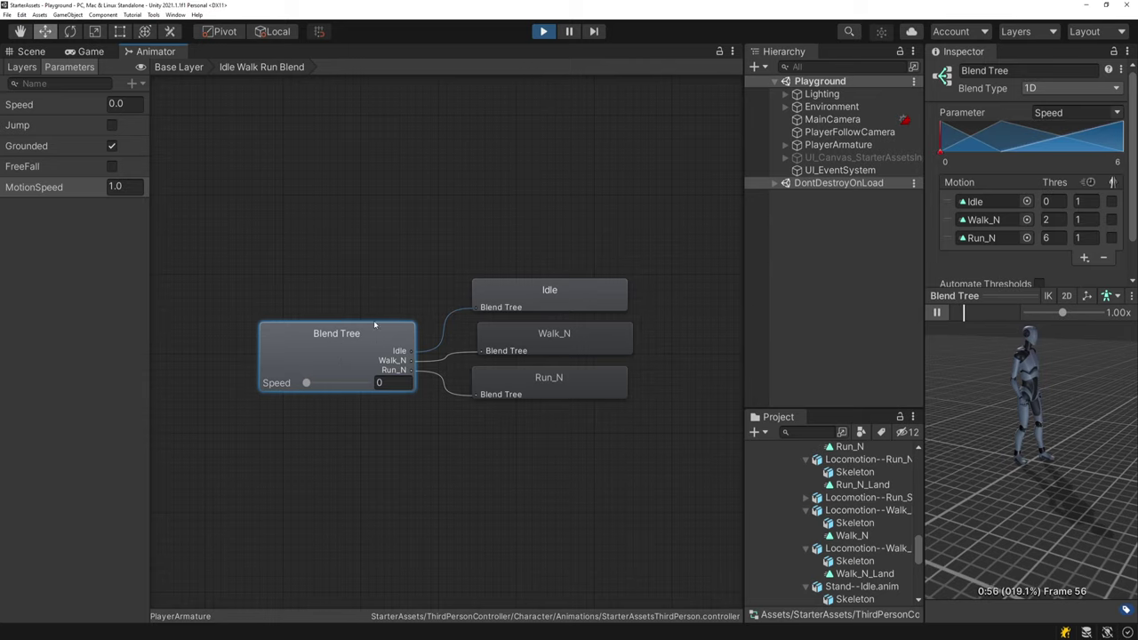
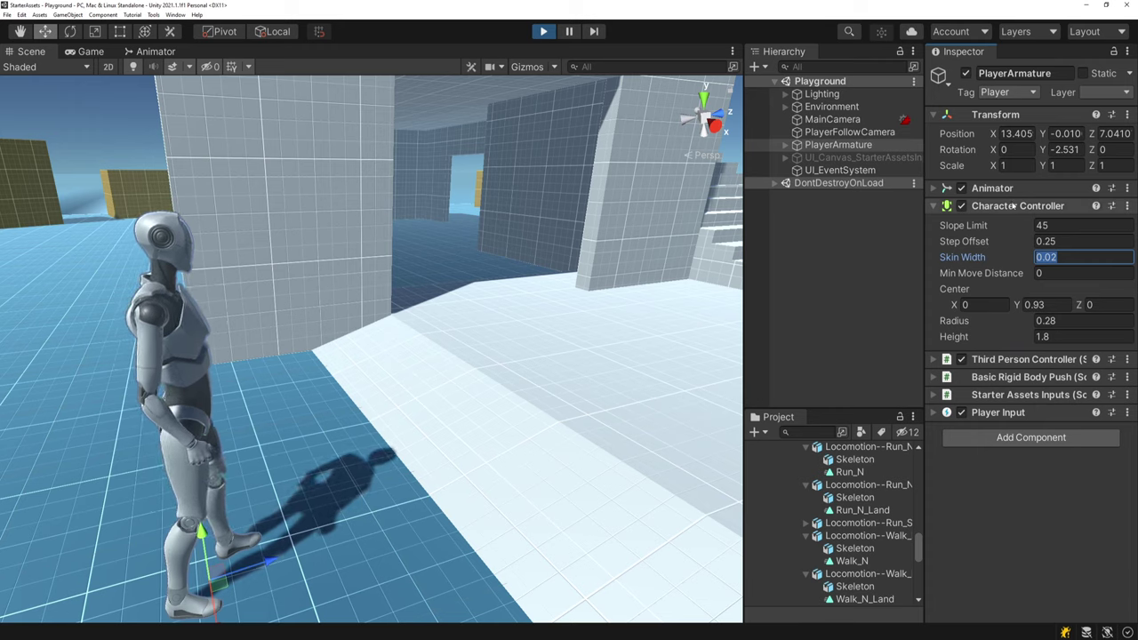
Collapse Character Controller, expand Third Person Controller to examine its settings, and walk the character in the Game view.
click(1015, 206)
click(1018, 224)
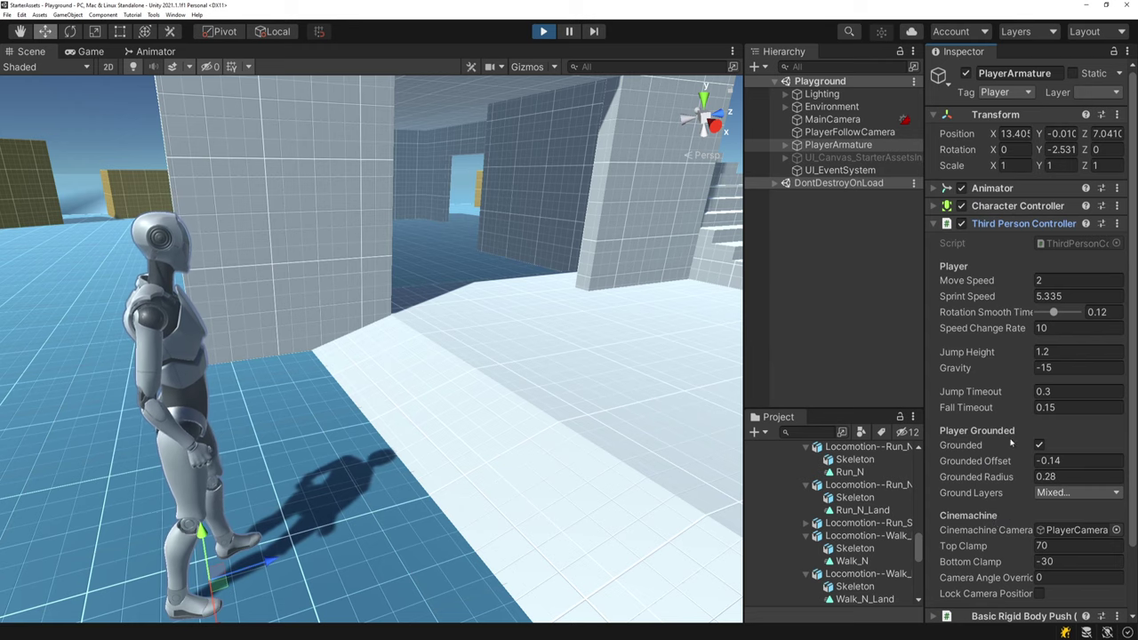
scroll(1011, 430, down, 3)
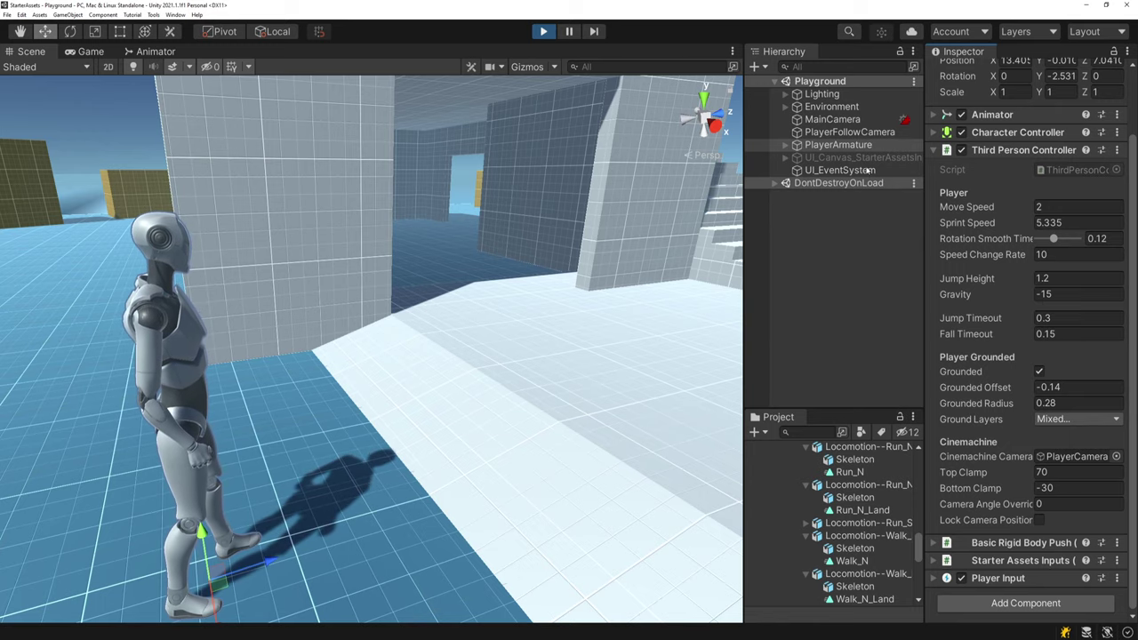
click(90, 52)
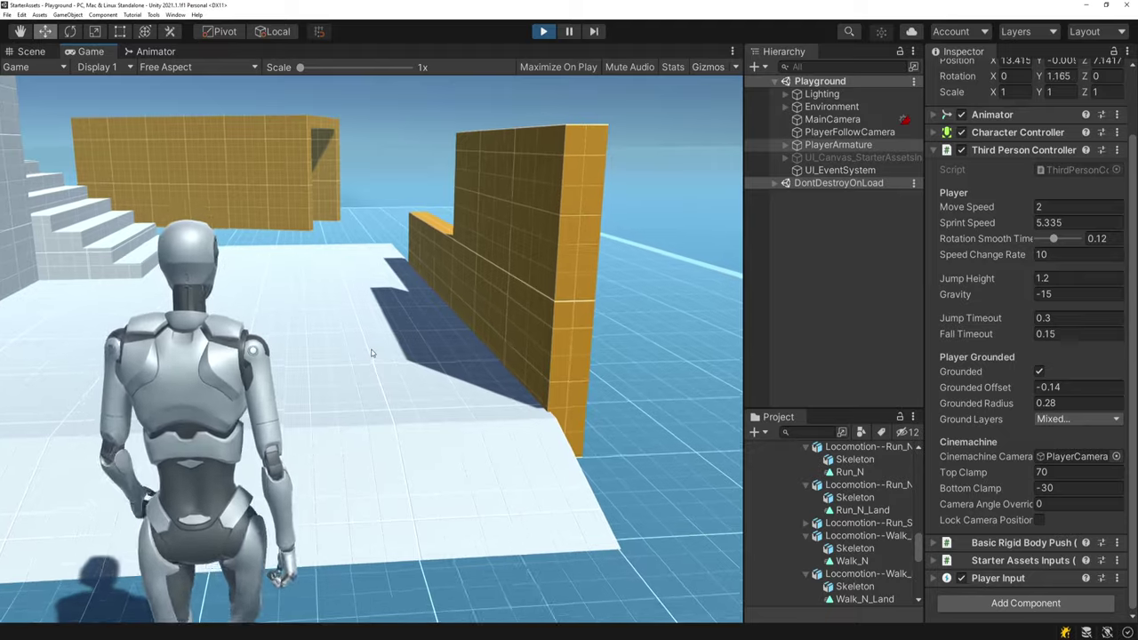
key(w)
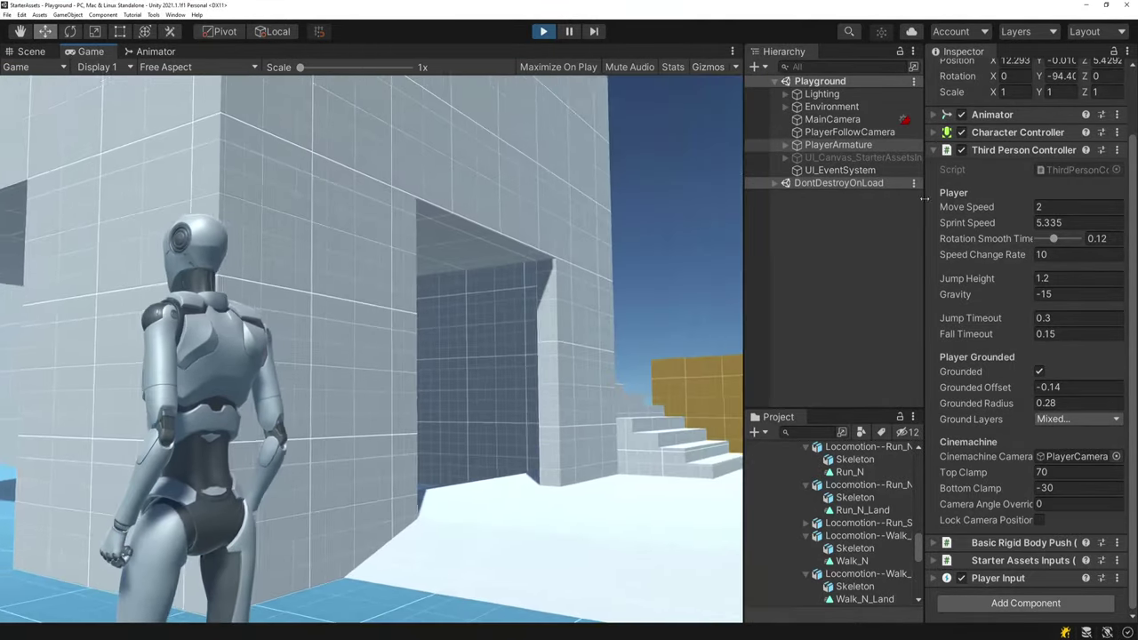
Set the Third Person Controller's Move Speed to 4 and walk the character around the playground to test it.
click(1076, 207)
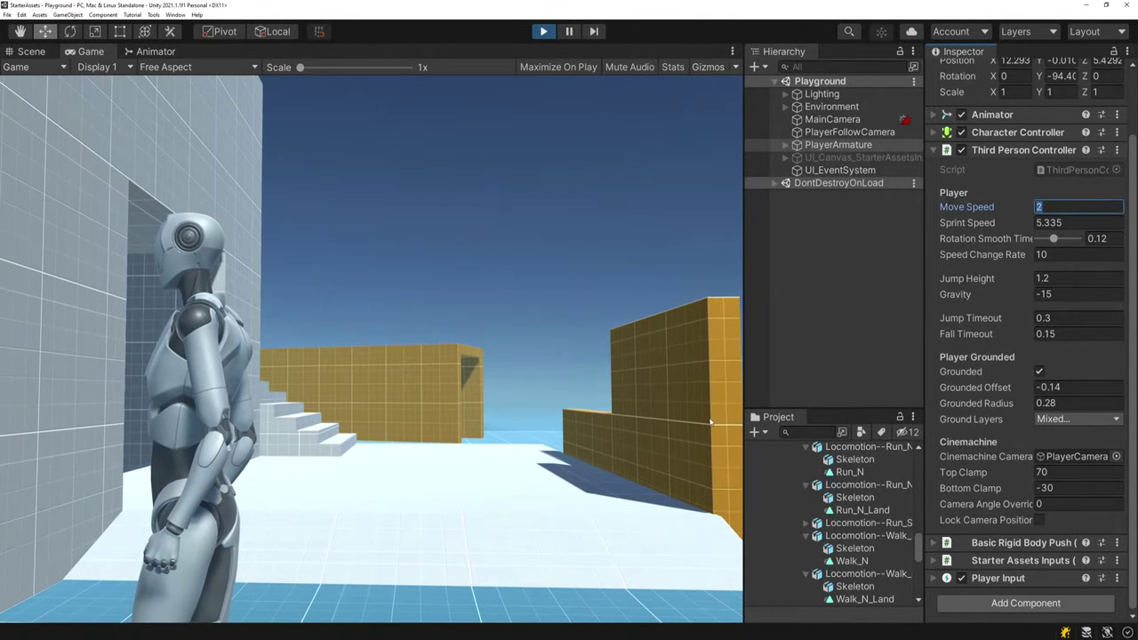
click(372, 350)
key(w)
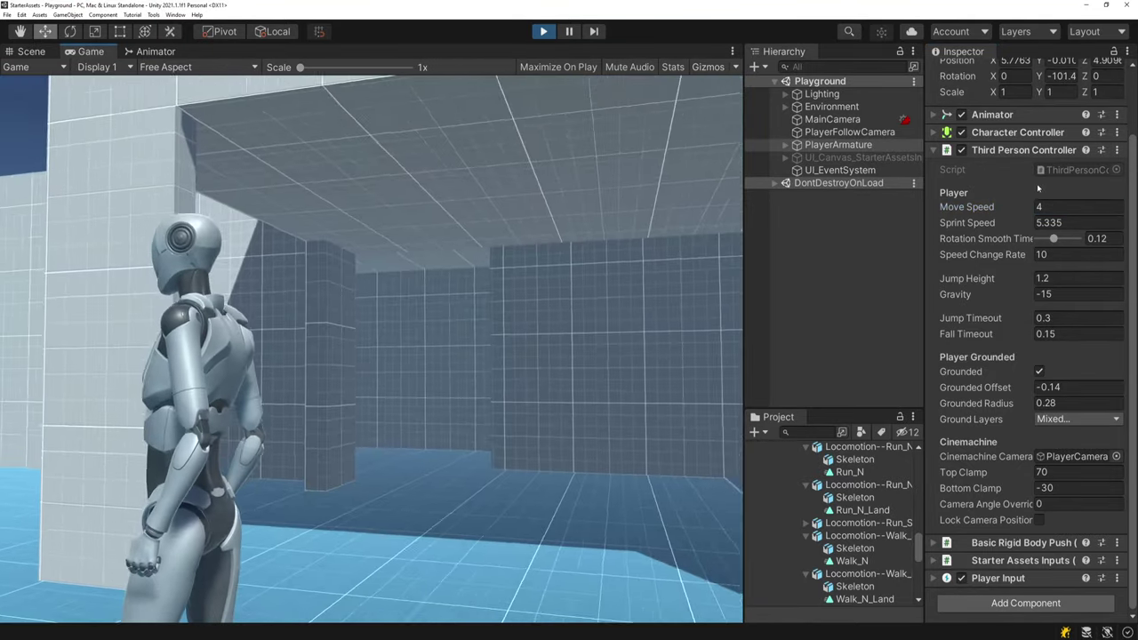
click(1047, 206)
click(297, 358)
key(w)
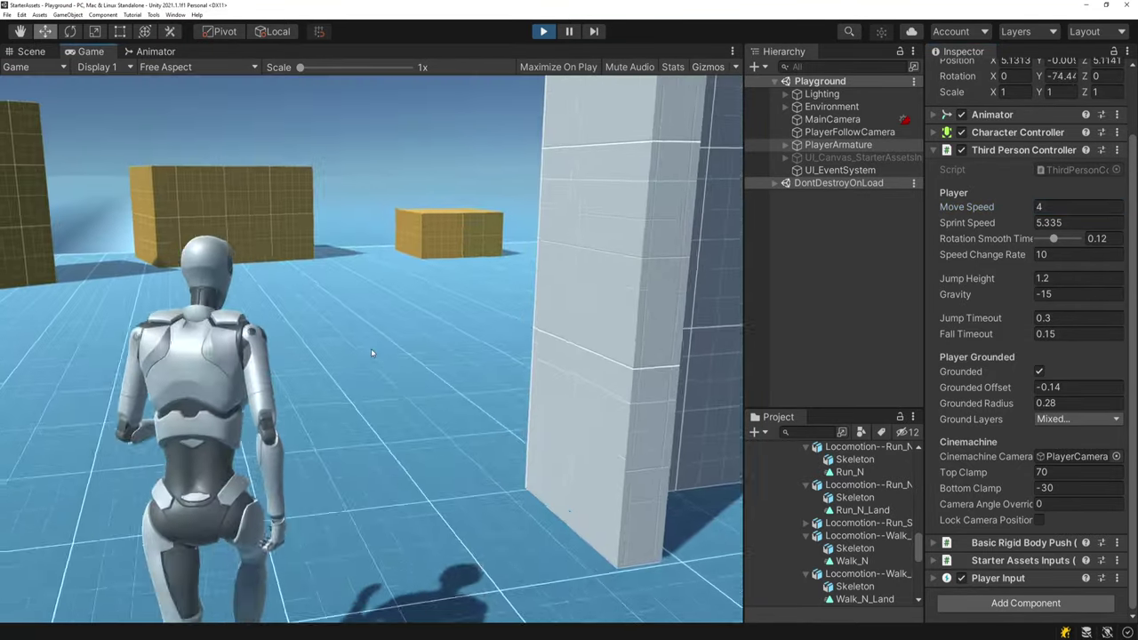
key(w)
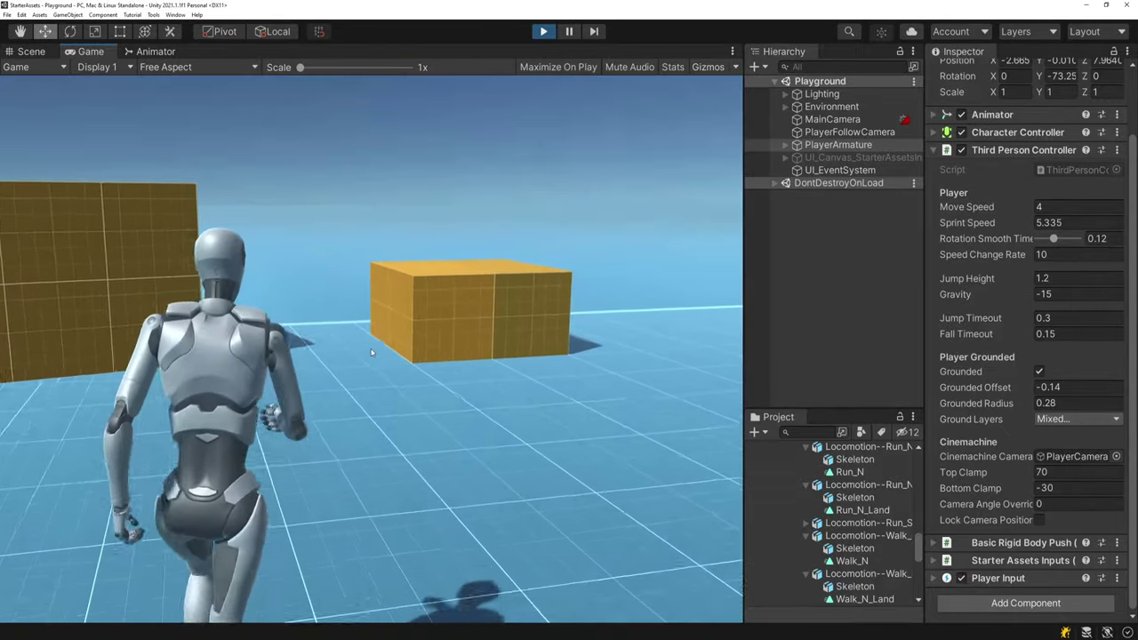
key(w)
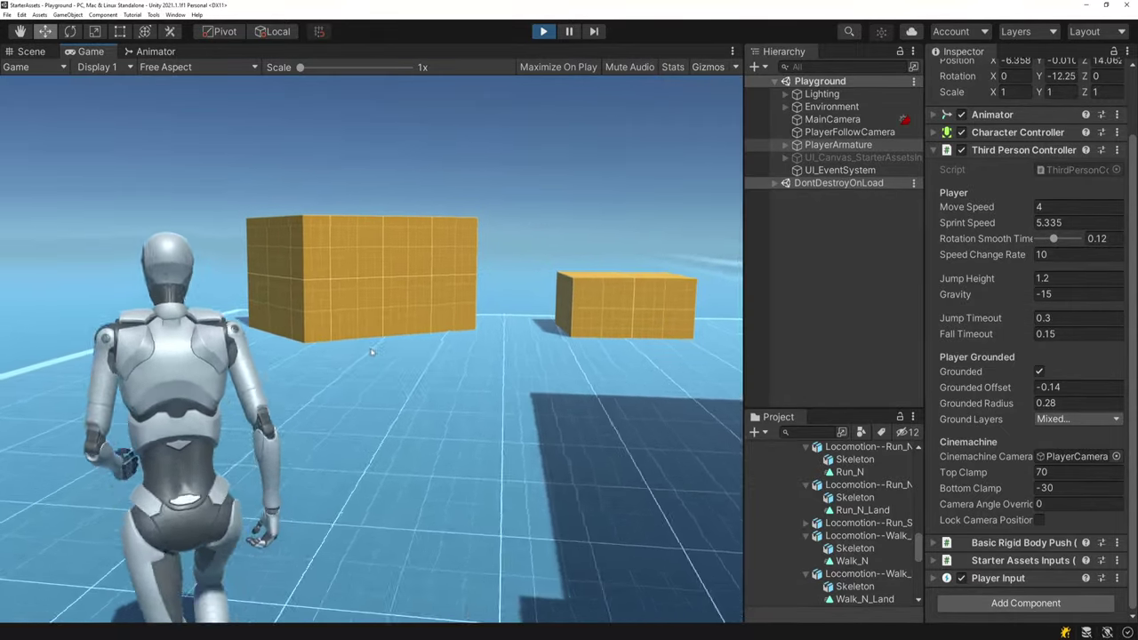
key(w)
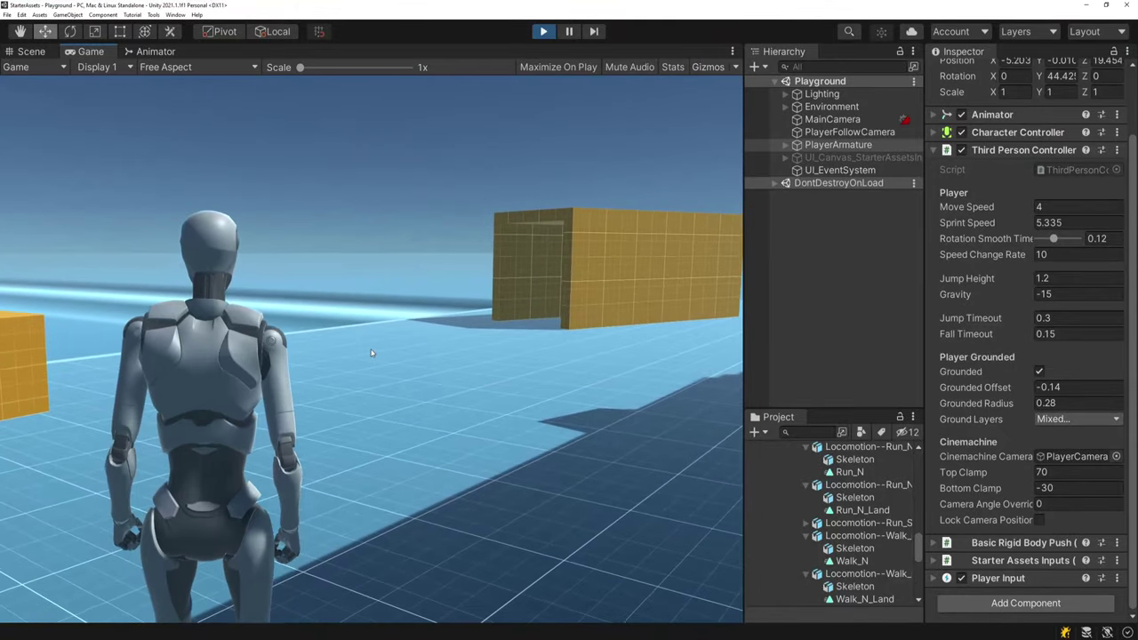
Move the character past the orange blocks towards the staircase to compare its walking and sprinting pace.
mouse_move(372, 353)
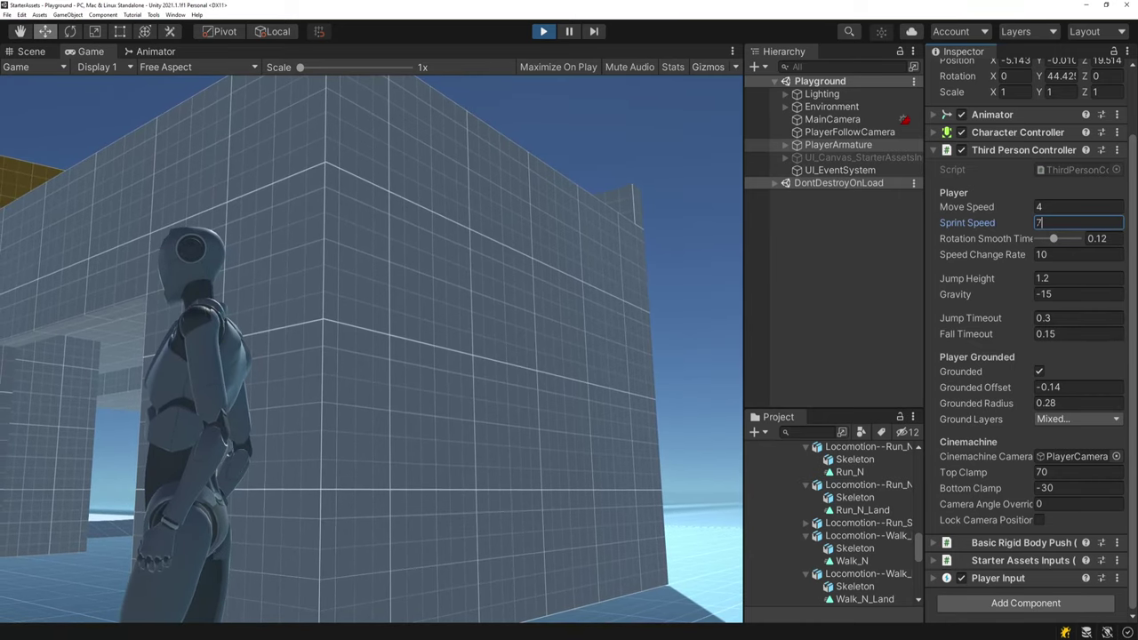
click(703, 291)
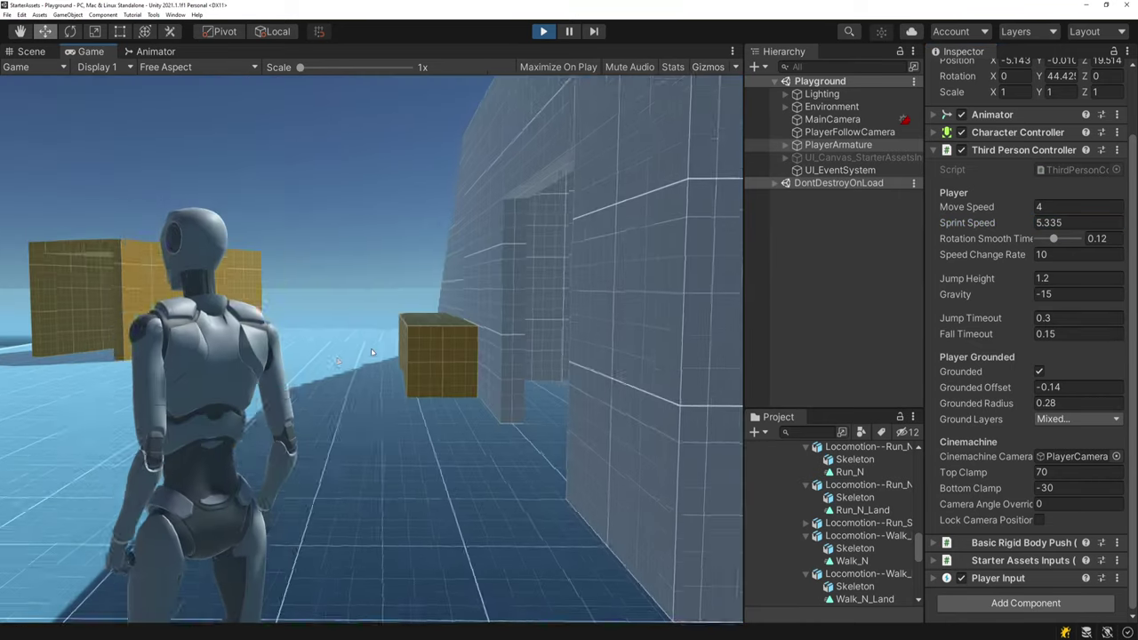
key(w)
key(w)
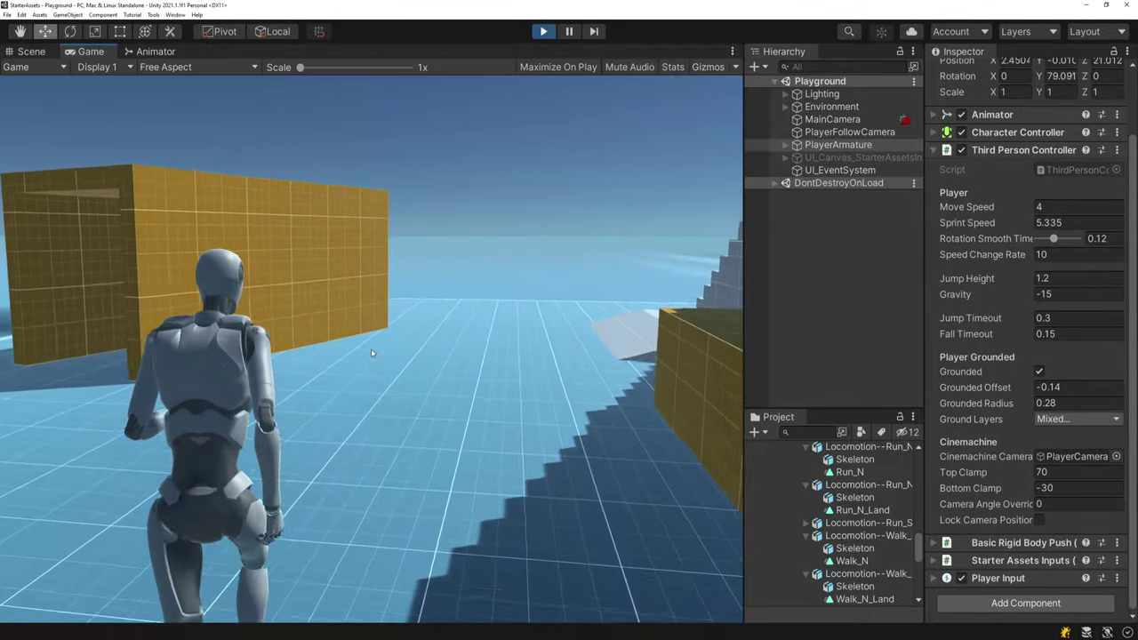
key(w)
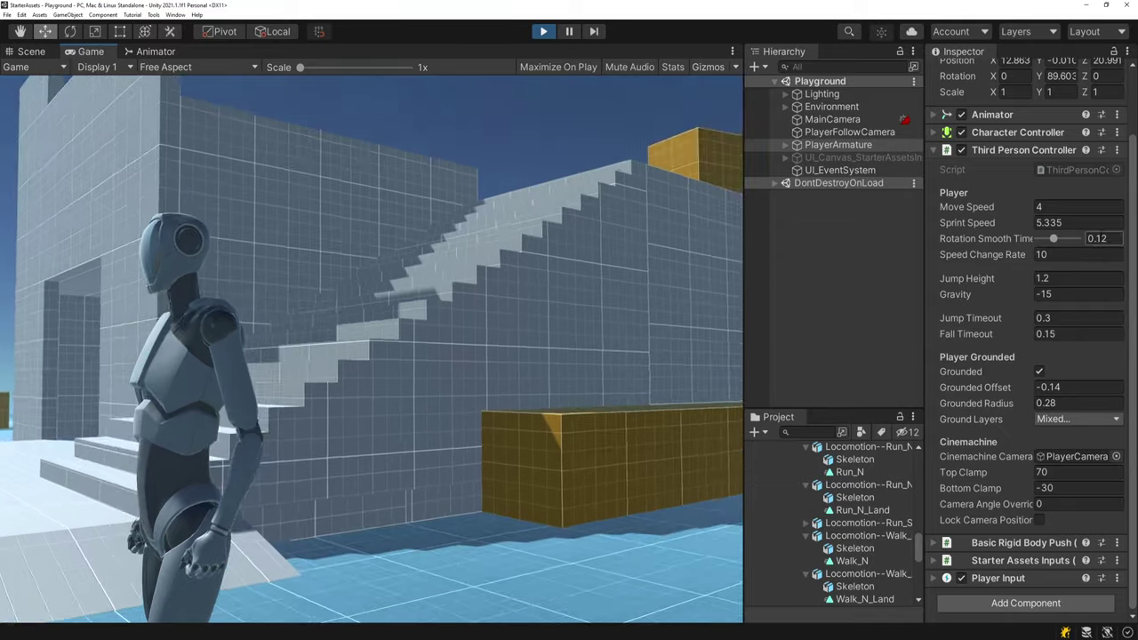
Set Sprint Speed to 7 and sprint the character around the playground to test it.
click(1092, 223)
text(7)
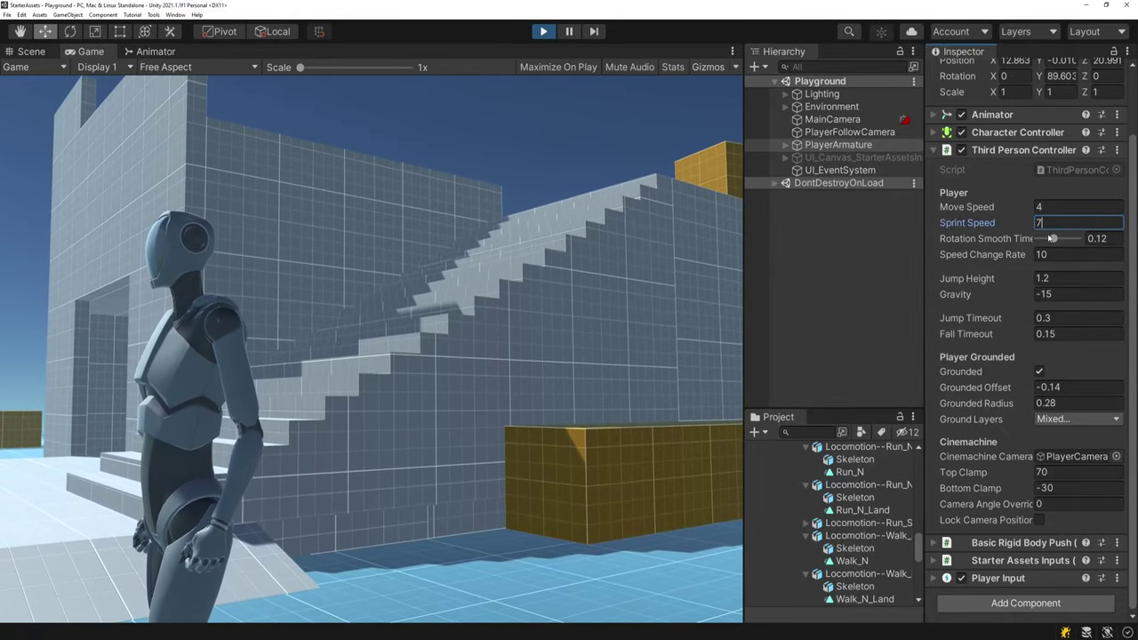
click(372, 348)
key(w)
key(shift+w)
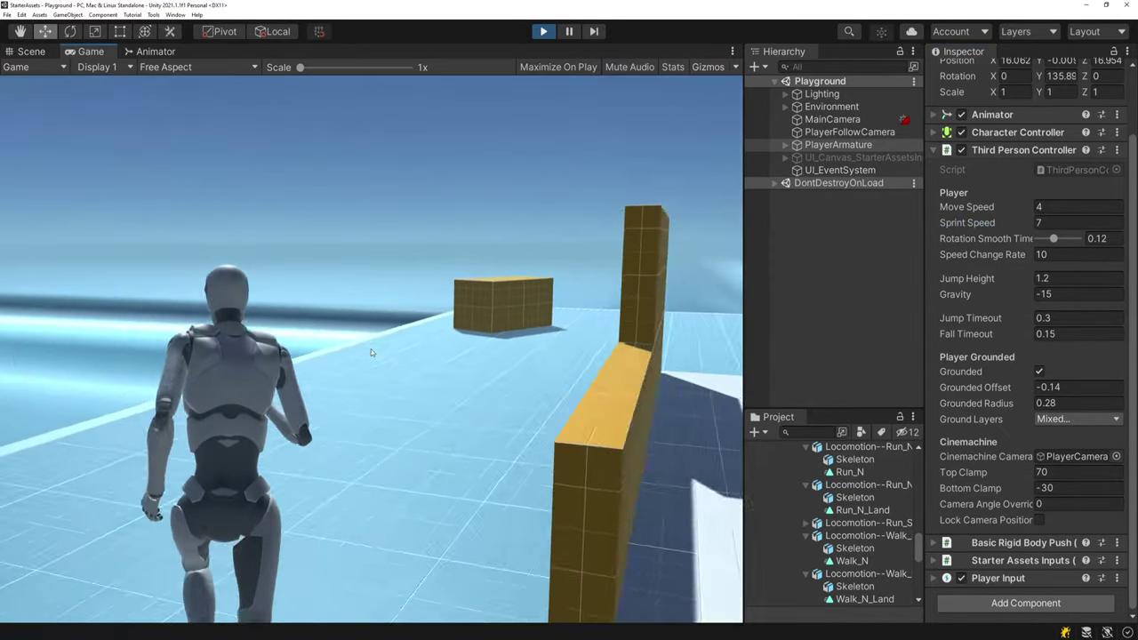
key(shift+w)
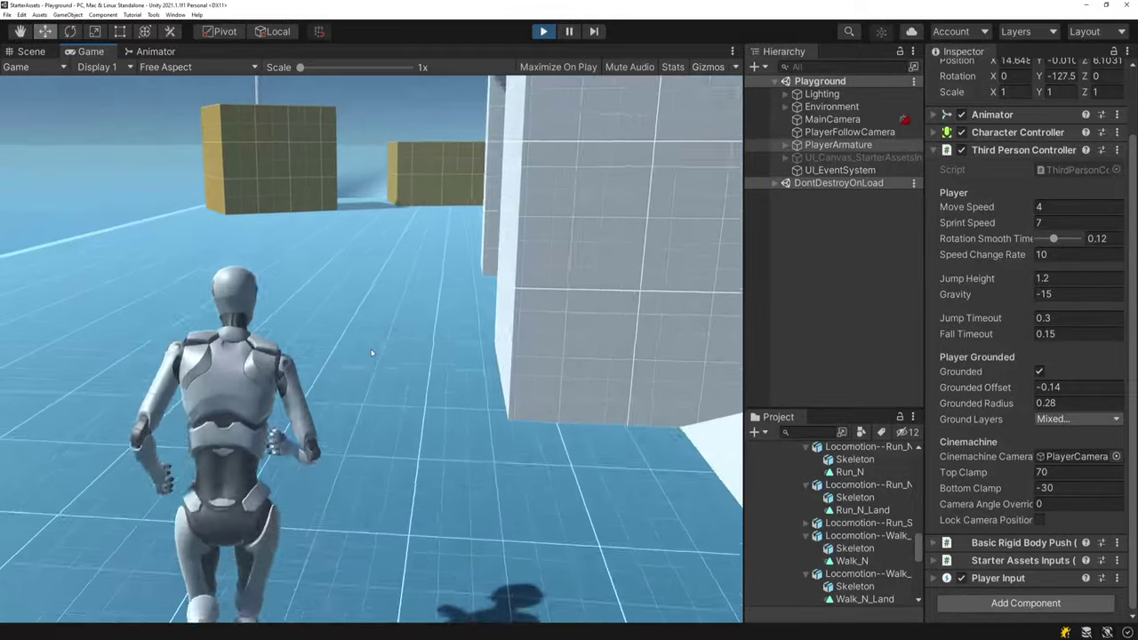
key(w)
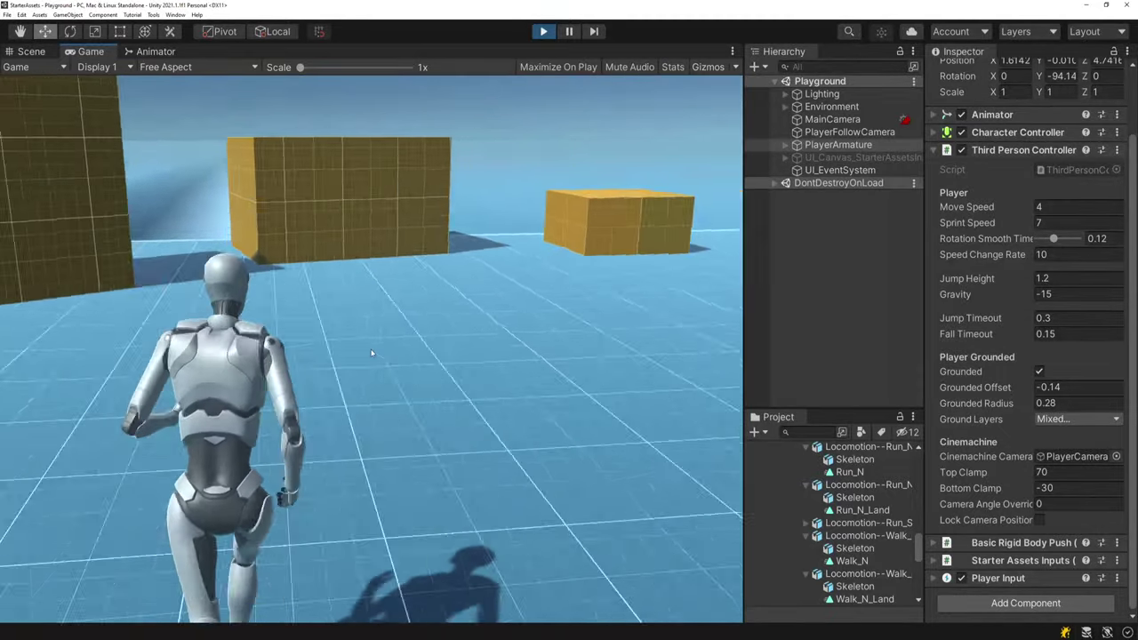
key(w)
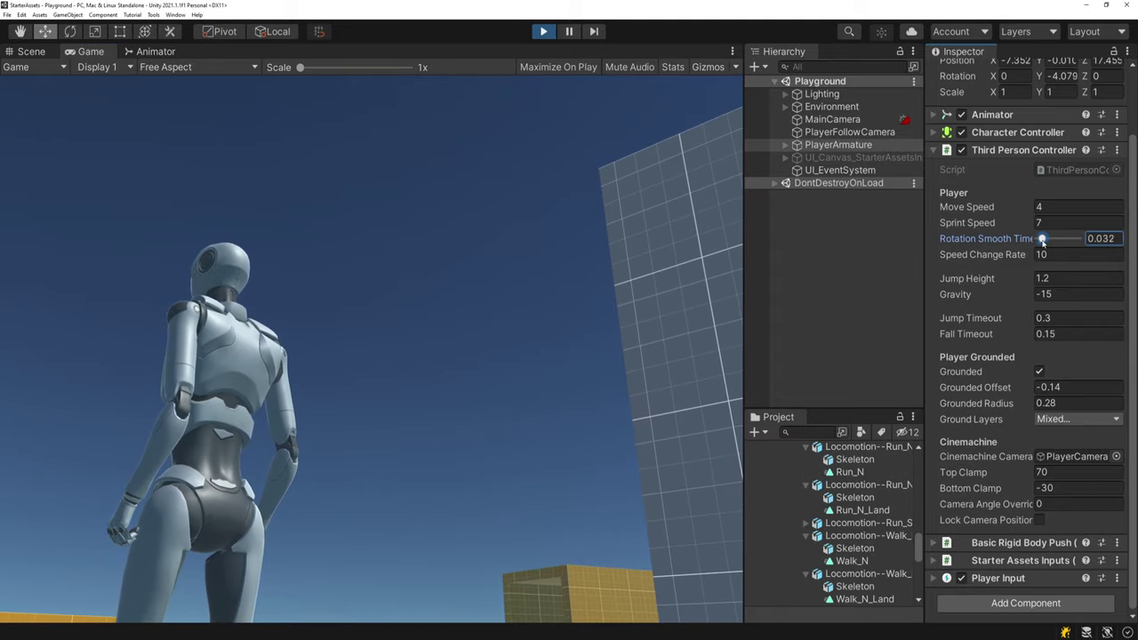
Set Rotation Smooth Time to 0 and move the character in all directions to test its turning.
click(370, 352)
key(w)
key(d)
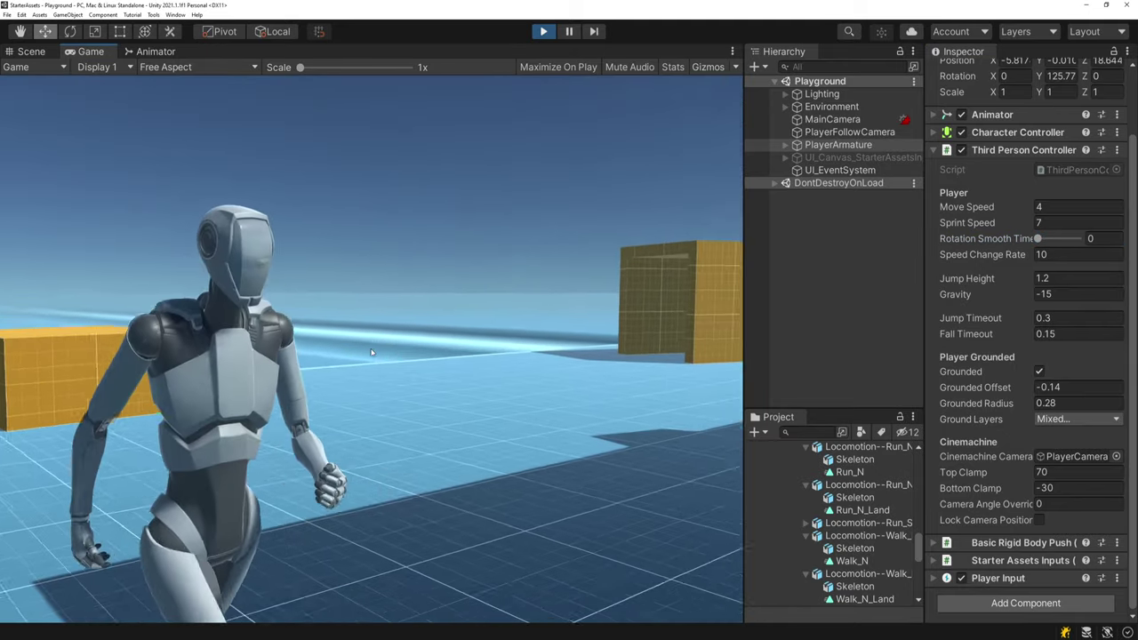
key(a)
key(s)
key(w)
key(s)
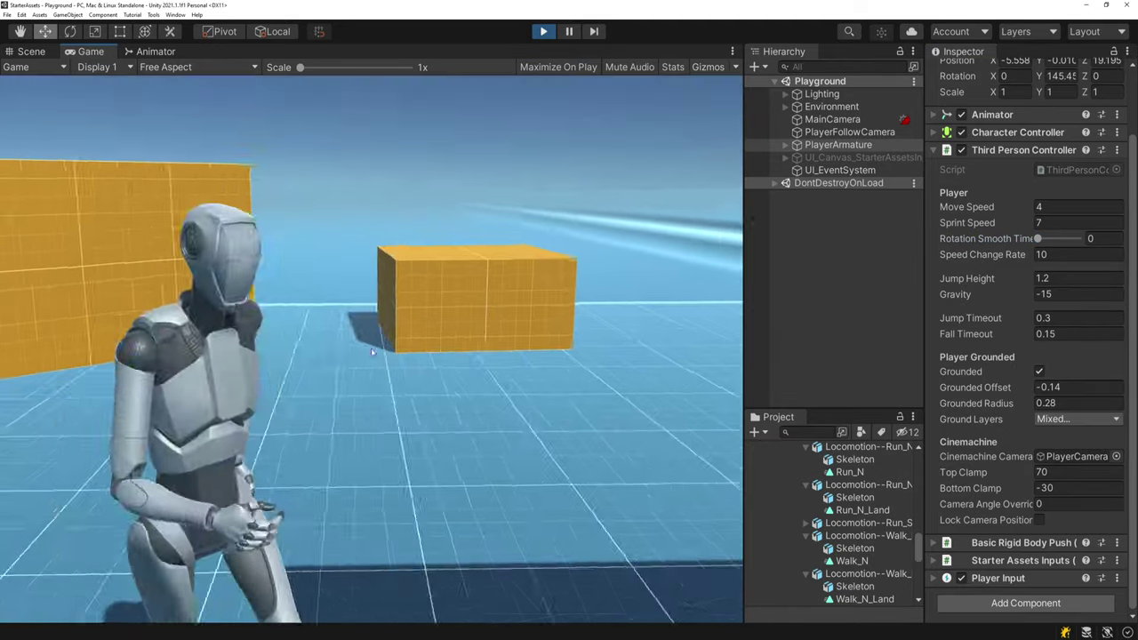
key(w)
key(w)
key(d)
key(a)
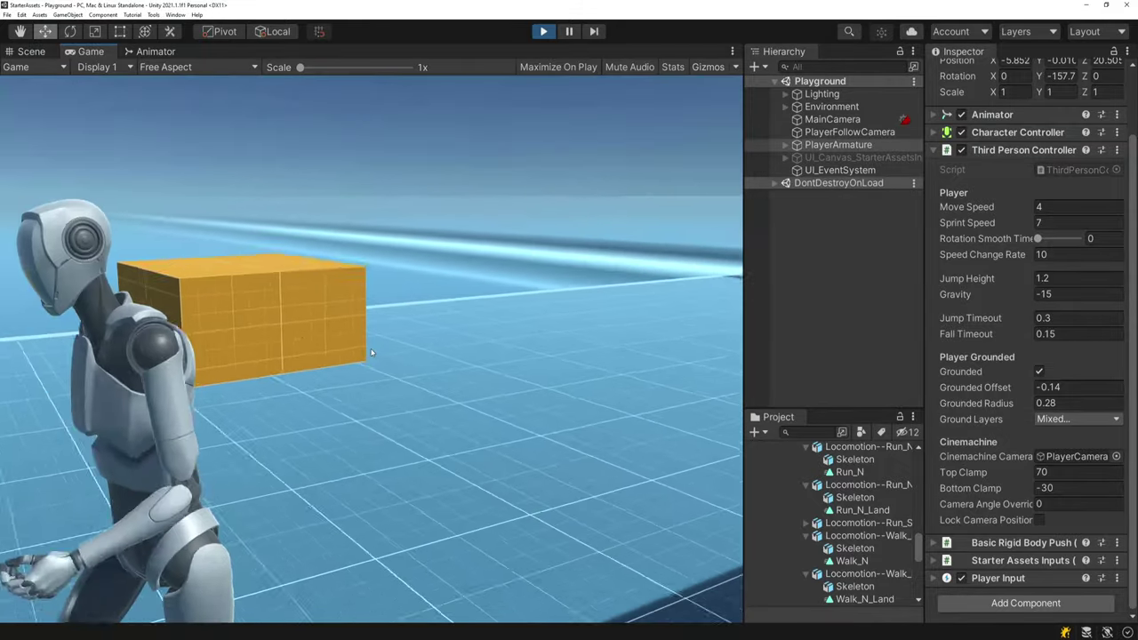
key(w)
key(d)
key(a)
key(w)
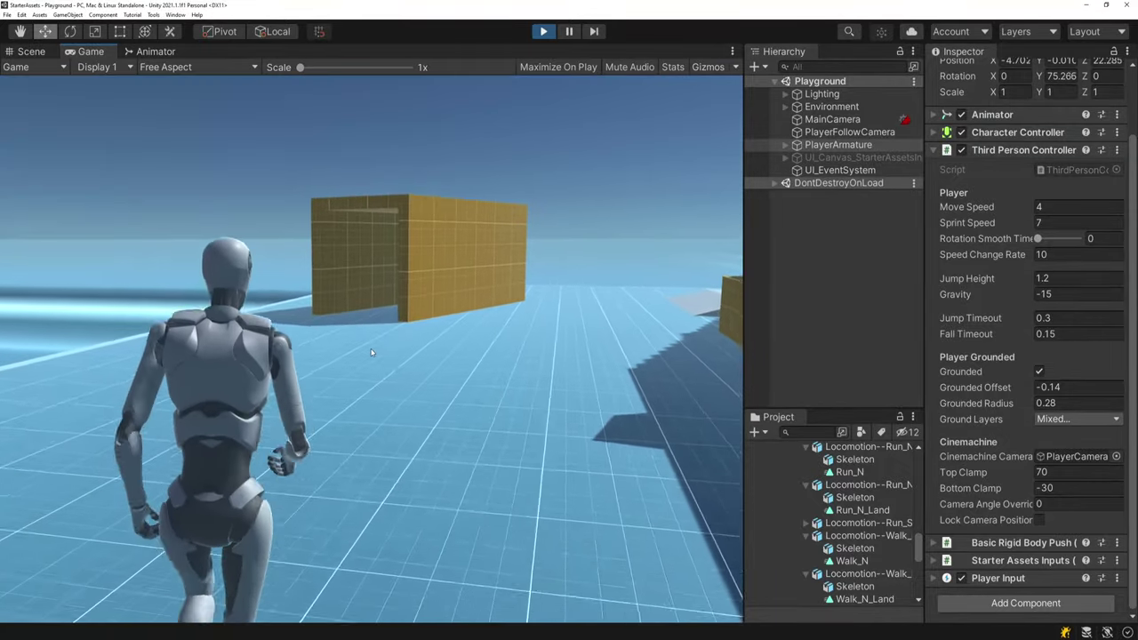
key(w)
Set Rotation Smooth Time to 0.3 and steer the character in circles to test slower turning.
drag(1037, 238, 1077, 238)
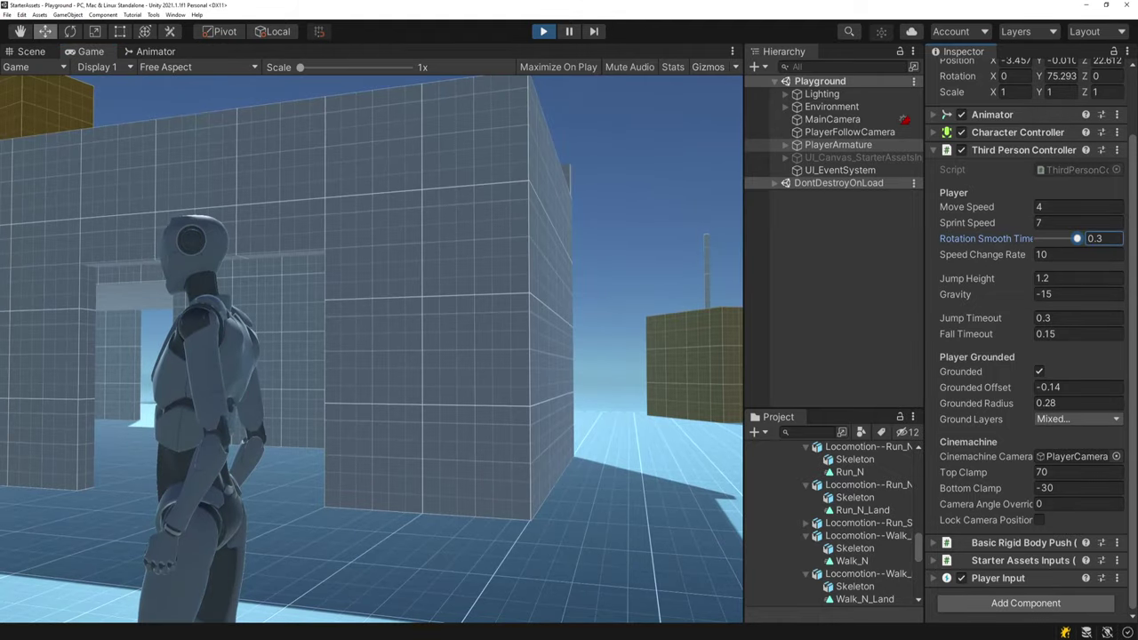
click(371, 353)
key(w)
key(d)
key(s)
key(a)
key(w)
key(d)
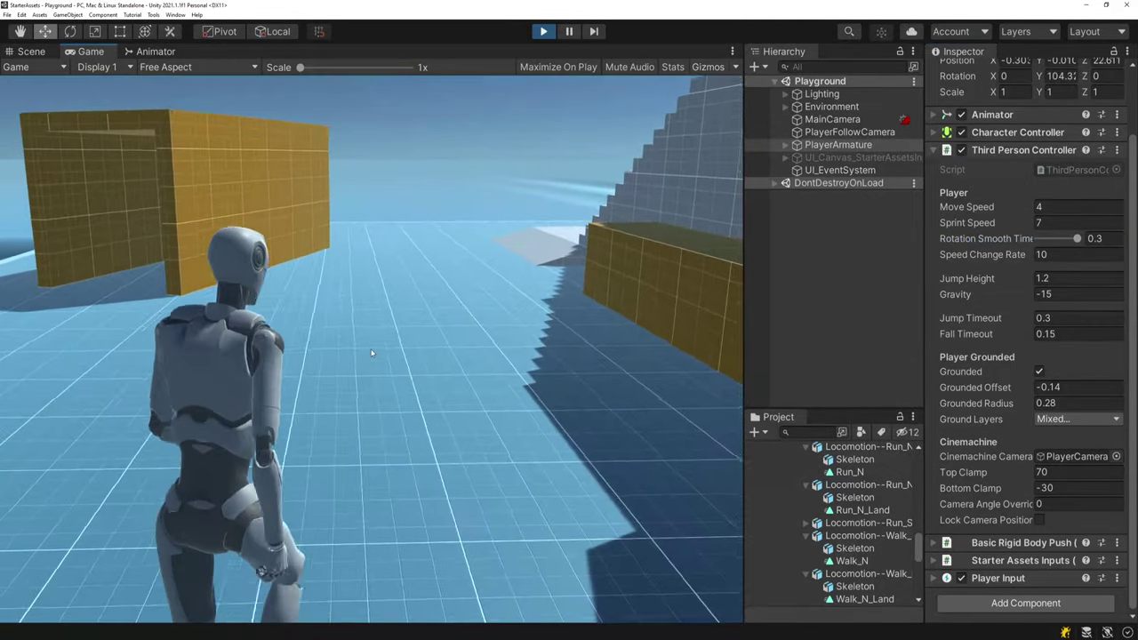
key(s)
key(a)
key(w)
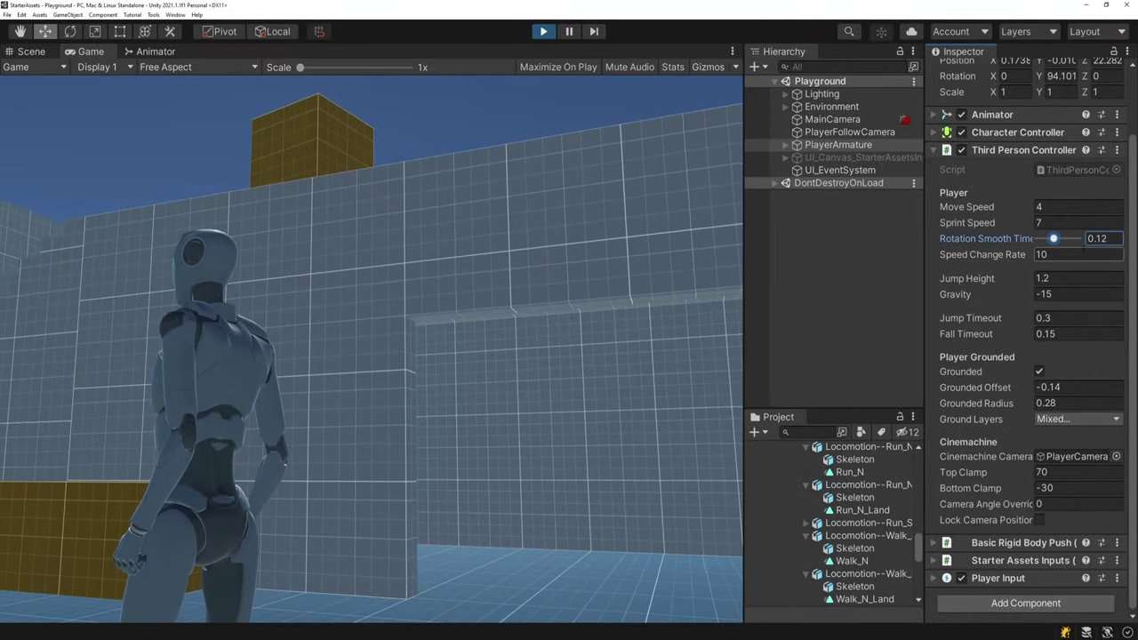
Set Rotation Smooth Time to 0.12 and move the character back and forth to check its turning.
click(632, 347)
key(w)
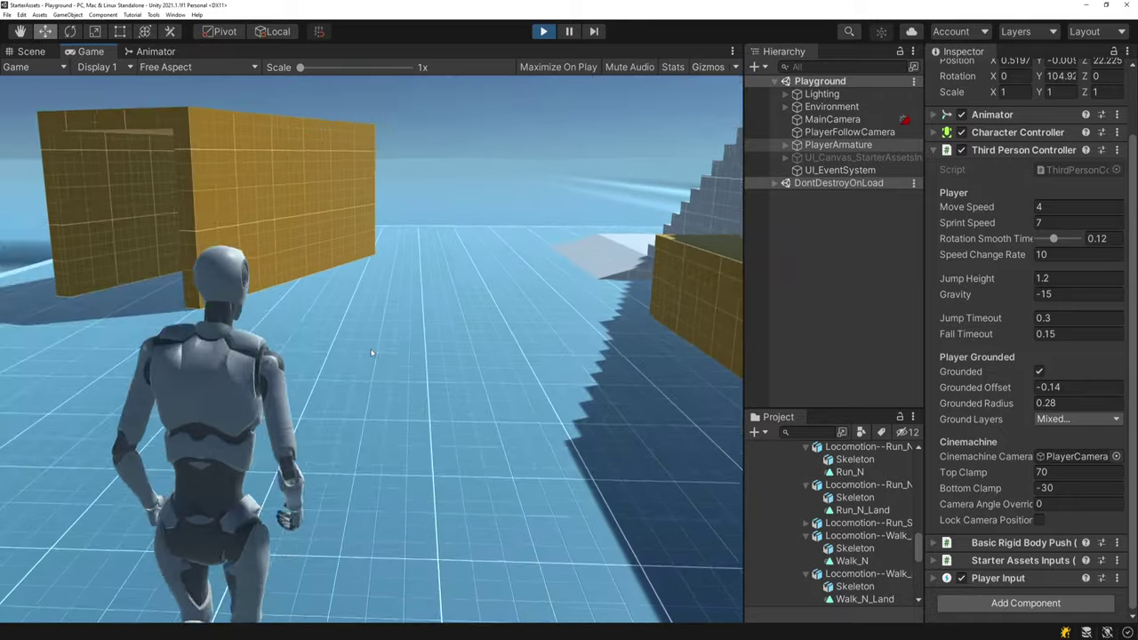
key(s)
key(w)
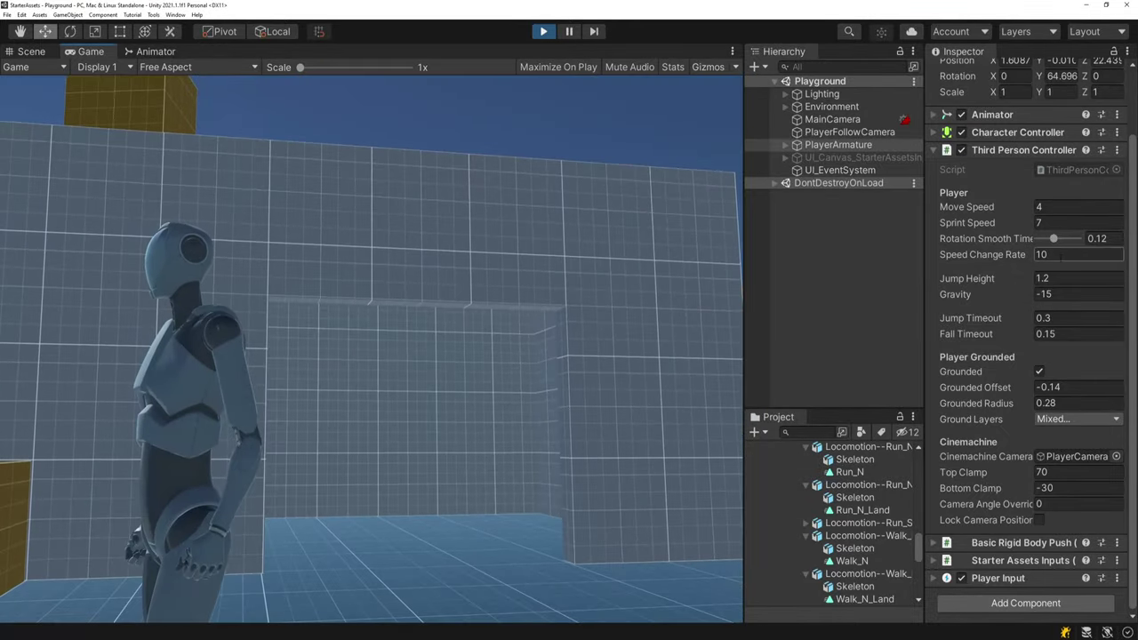
Set Speed Change Rate to 1 and walk the character to test its acceleration and deceleration.
click(372, 352)
key(w)
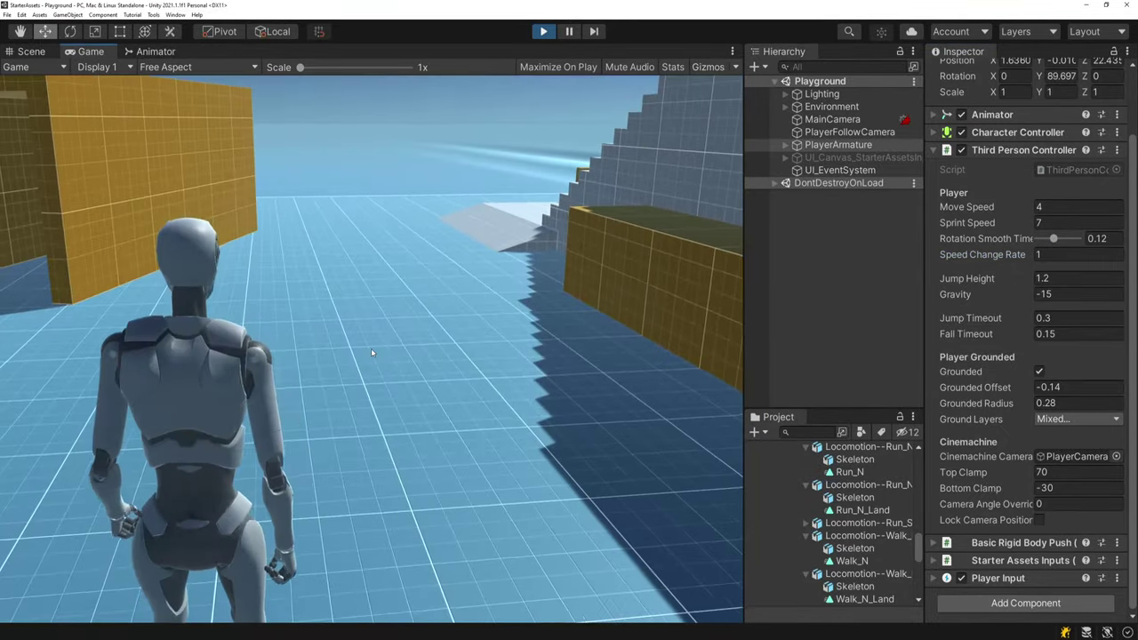
key(w)
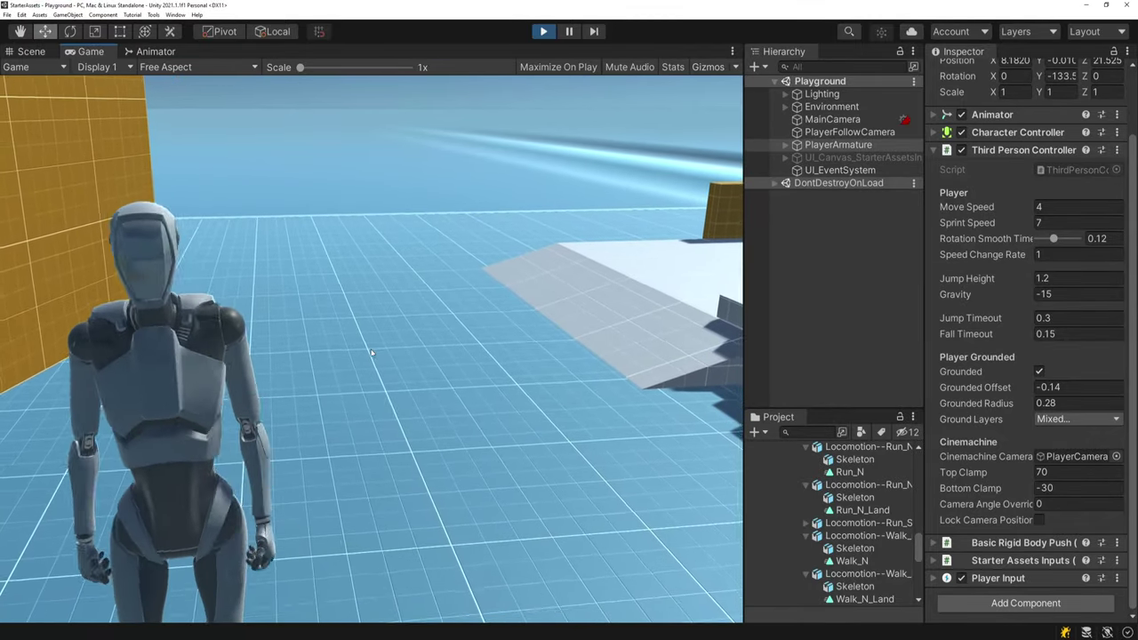
key(w)
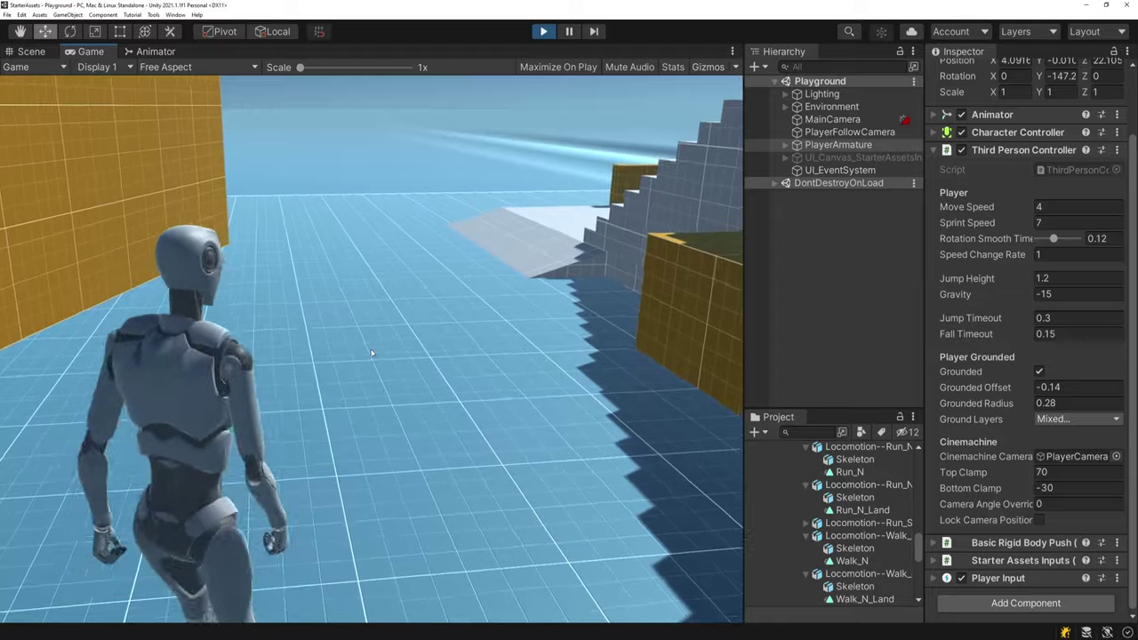
Set Speed Change Rate to 10 and walk the character again to test its acceleration.
key(w)
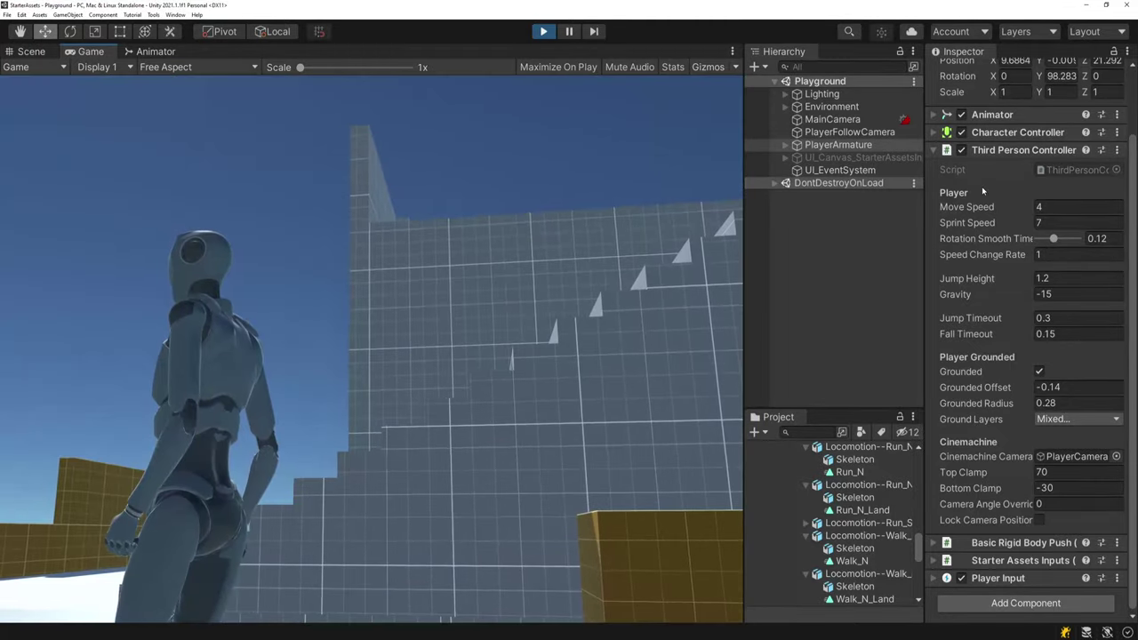
click(1054, 255)
text(10)
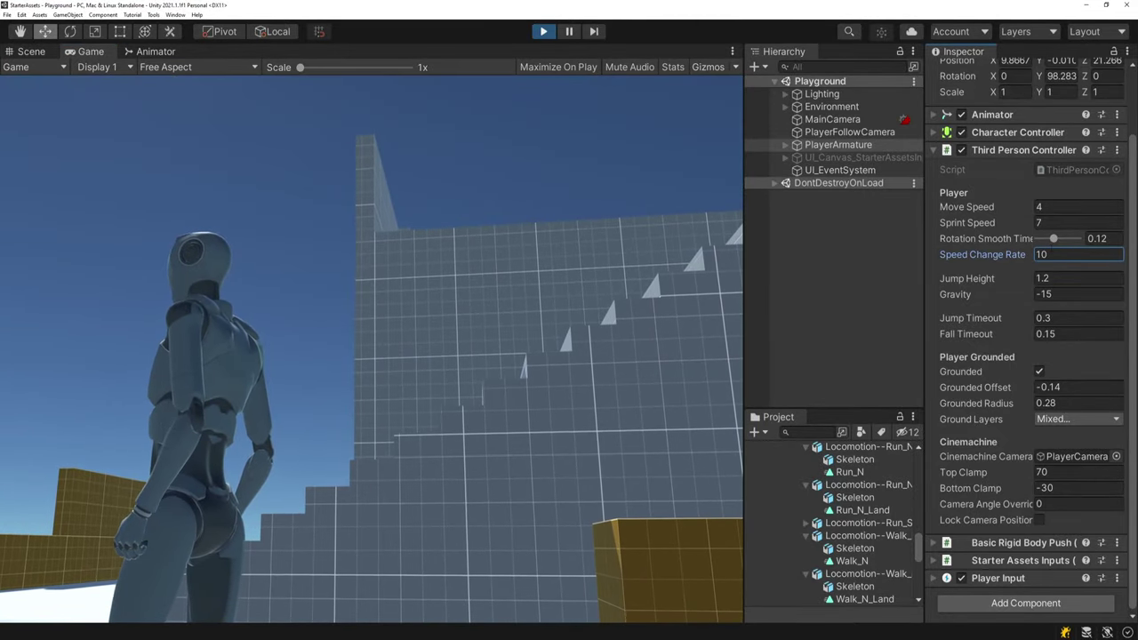
click(370, 349)
key(w)
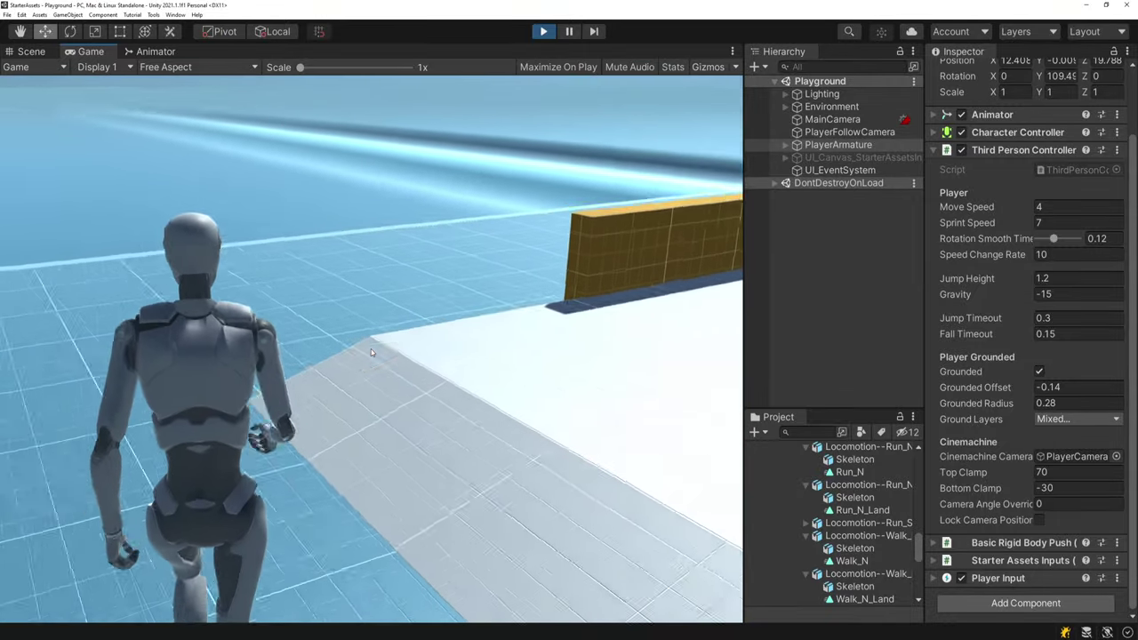
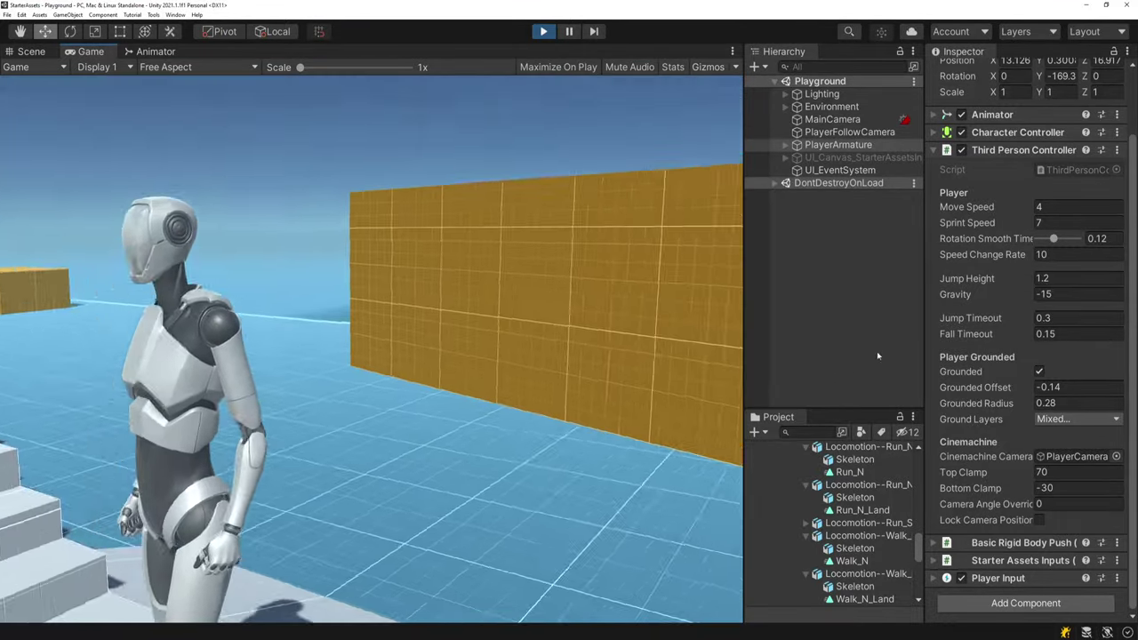
Set Jump Height to 3 and run around the playground, jumping repeatedly, to test the higher jumps.
click(1067, 279)
click(544, 395)
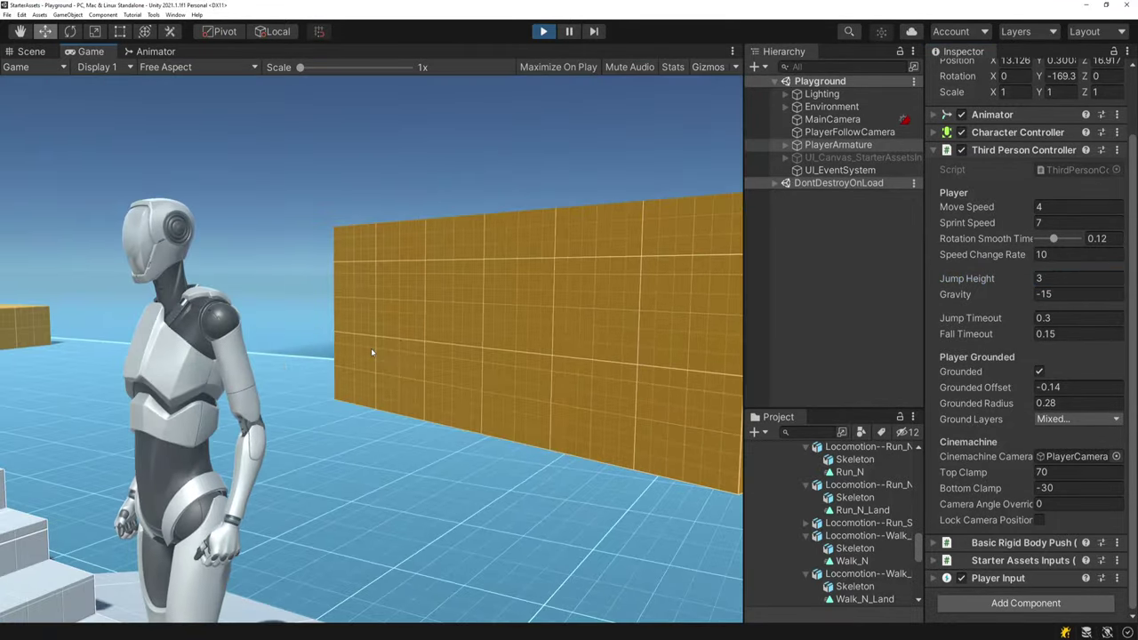
key(space)
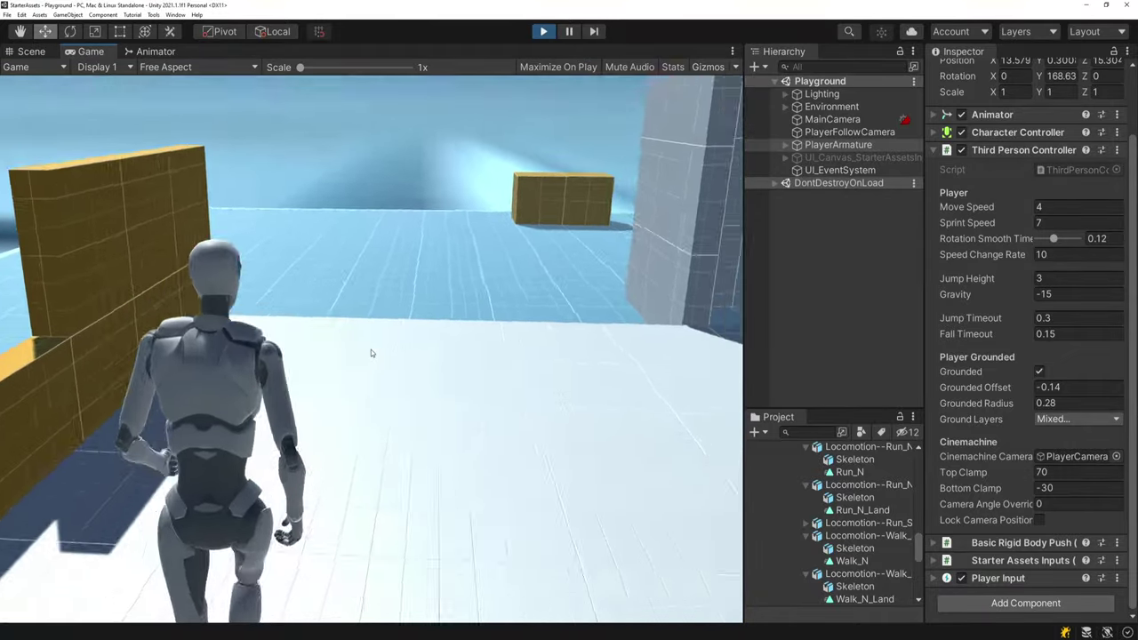
key(space)
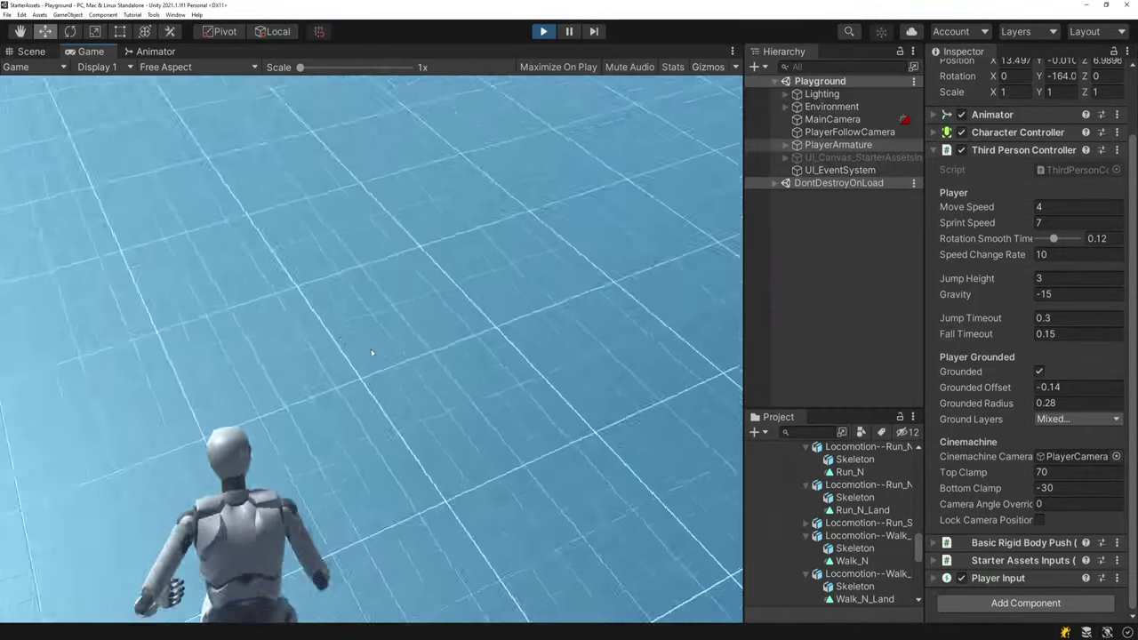
key(space)
key(space)
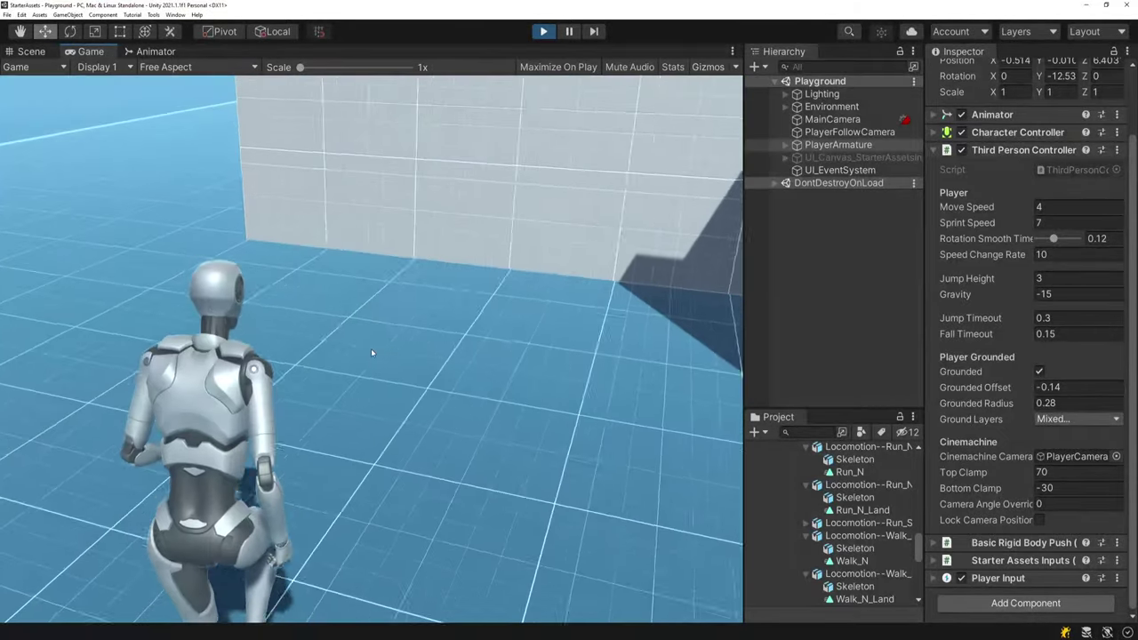
key(space)
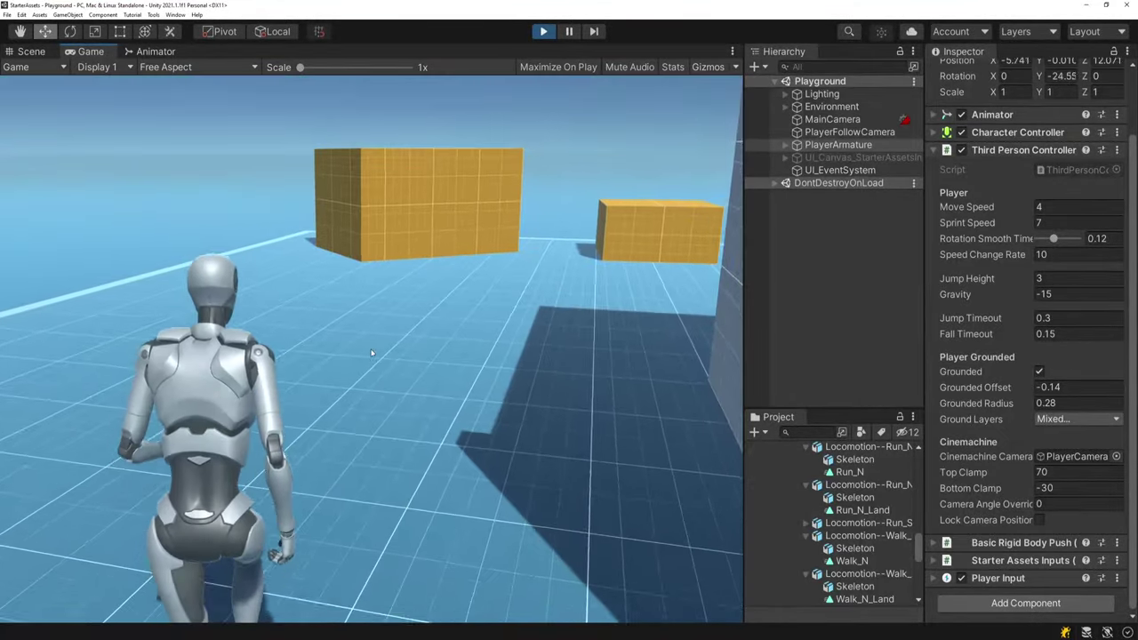
key(space)
key(w)
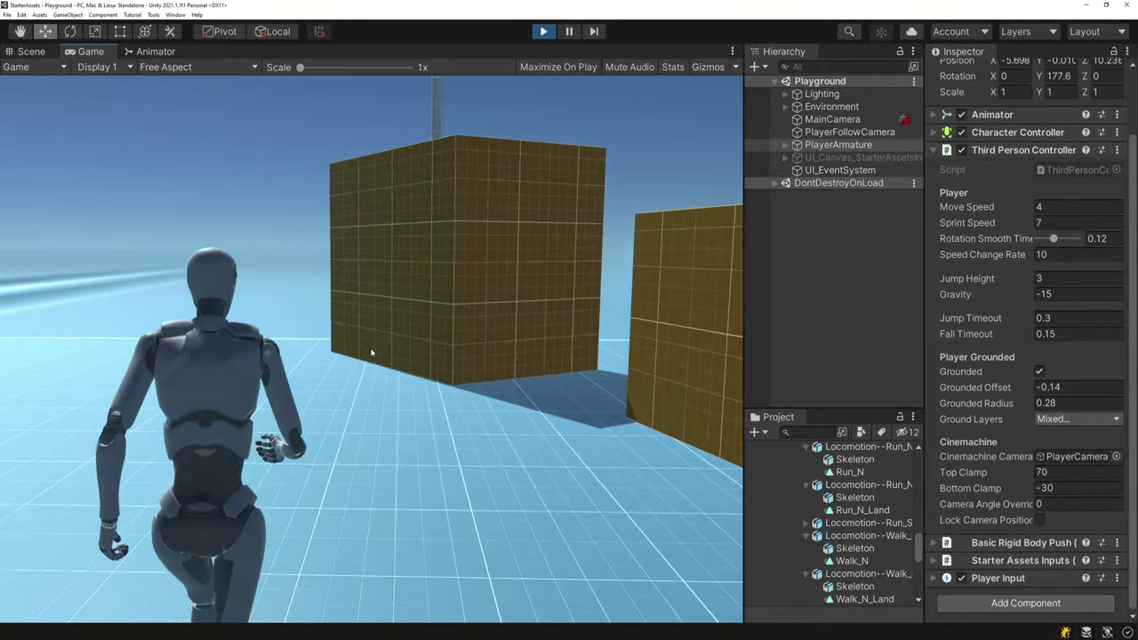
key(space)
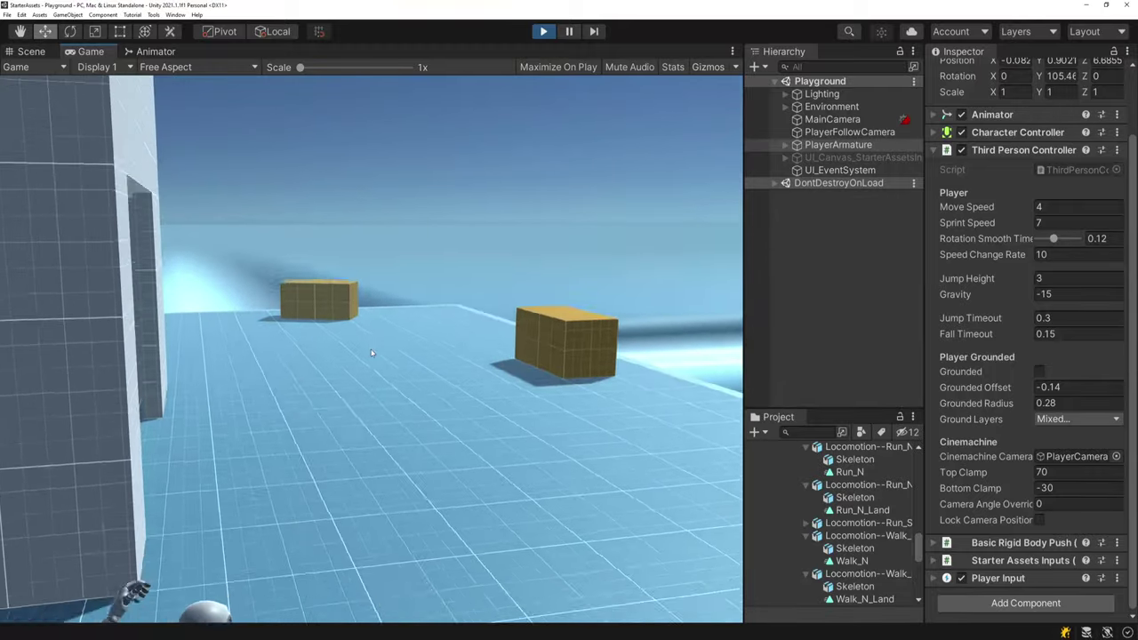
key(space)
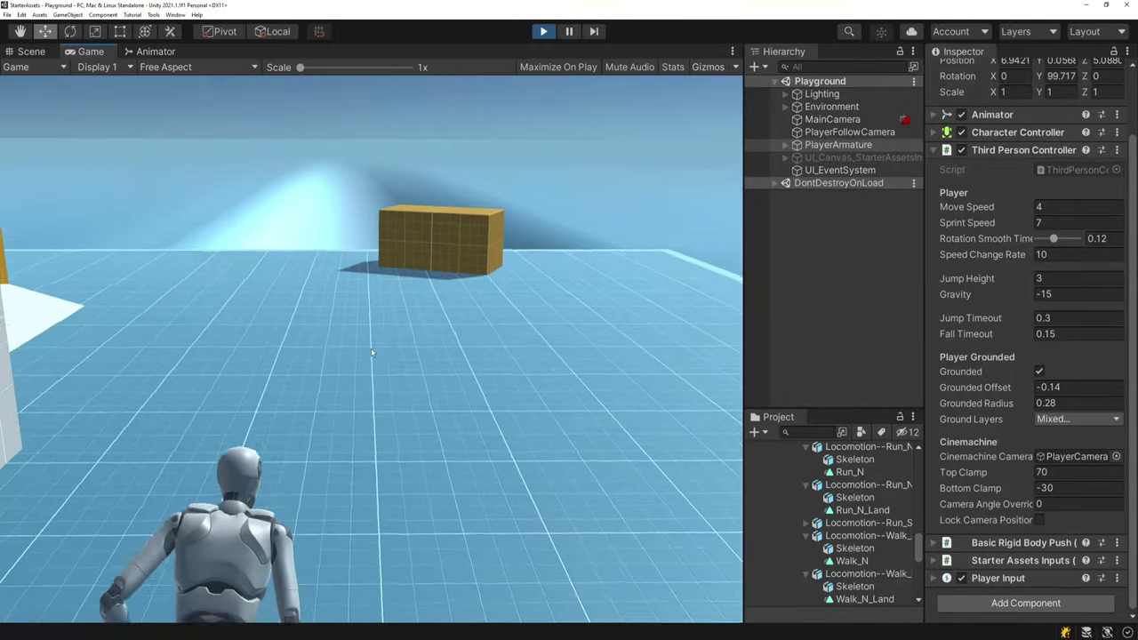
key(space)
key(s)
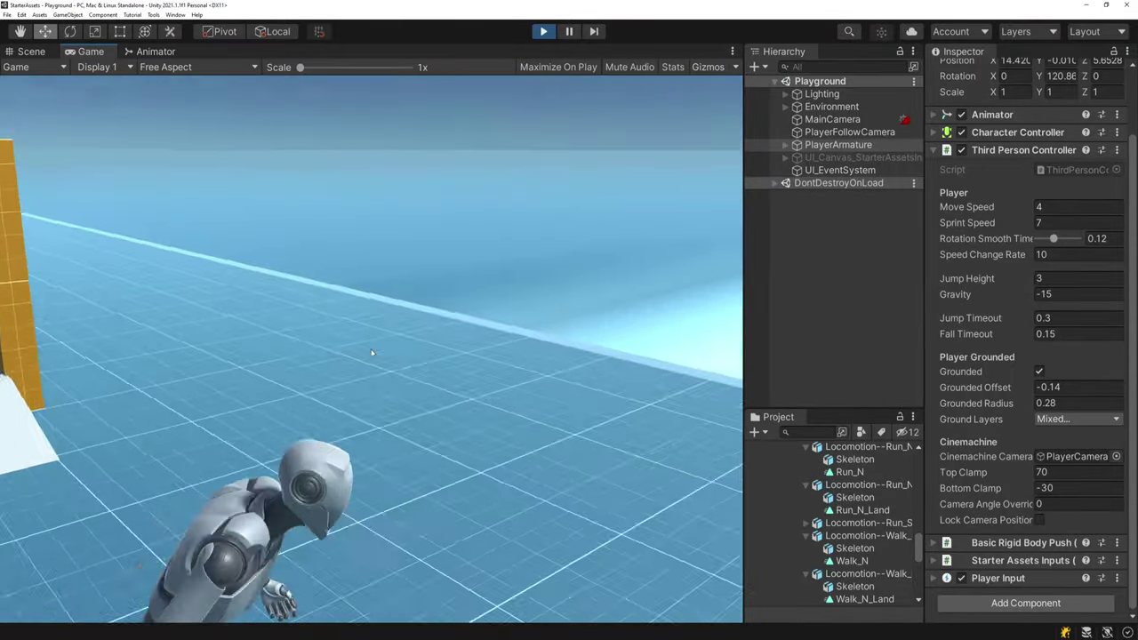
key(w)
key(w)
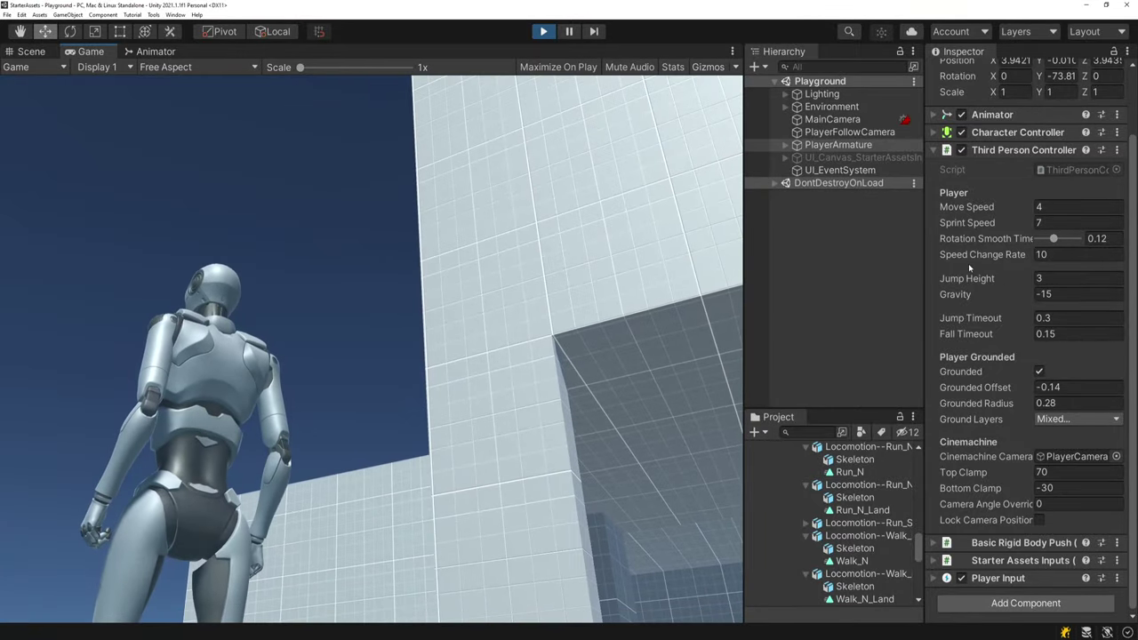
Set Gravity to -30 and make the character jump repeatedly in place to test its fall speed.
click(968, 276)
text(1.2)
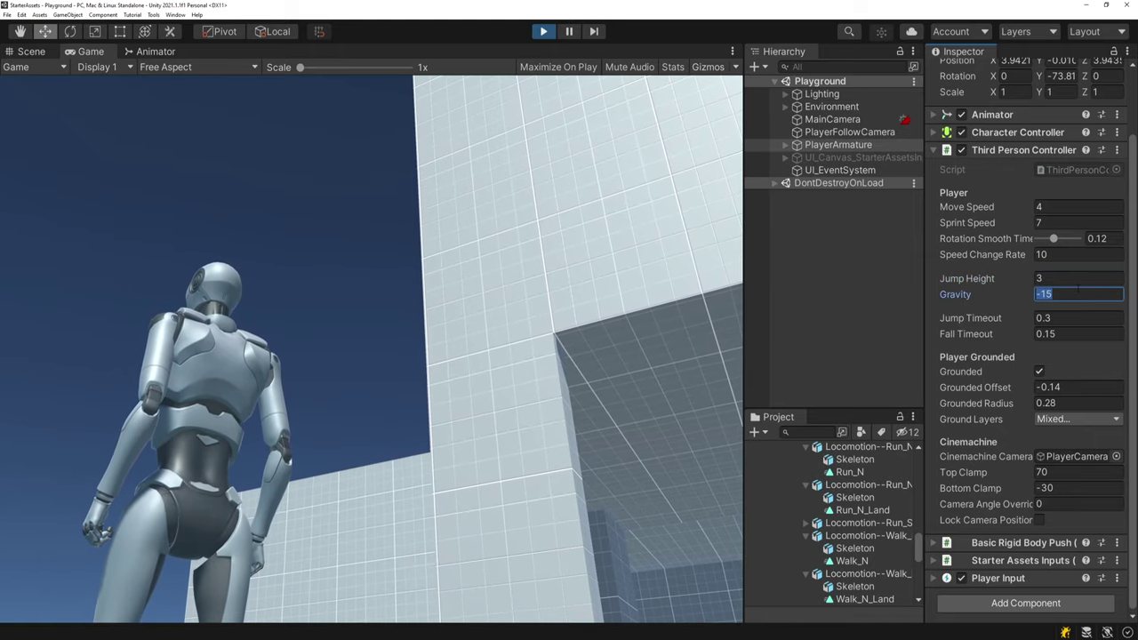
click(607, 266)
key(space)
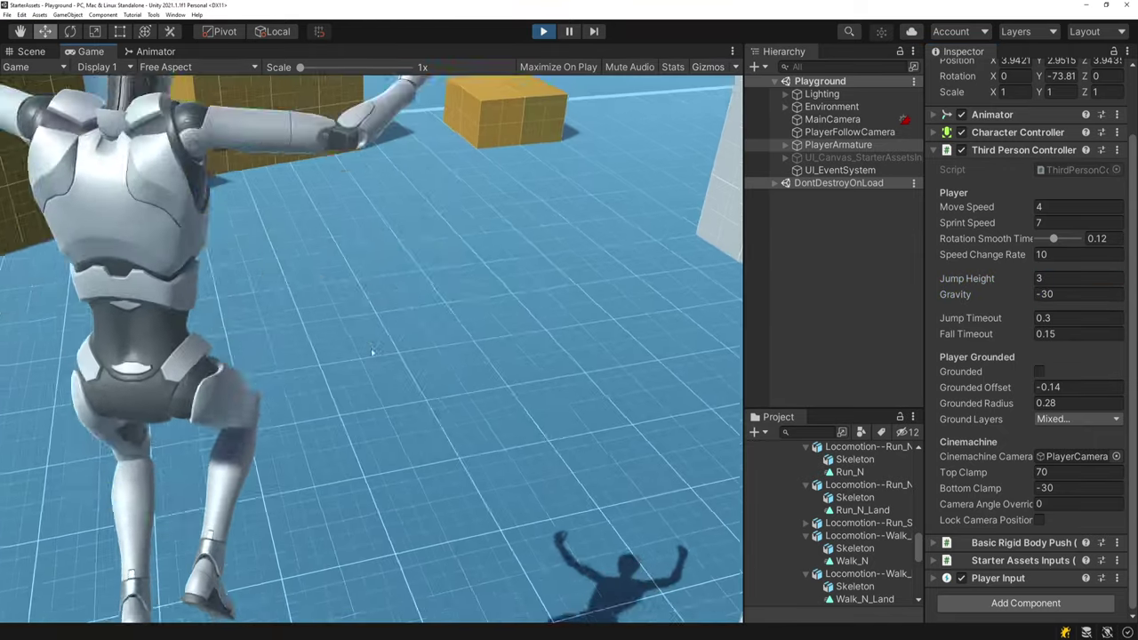
key(space)
key(space)
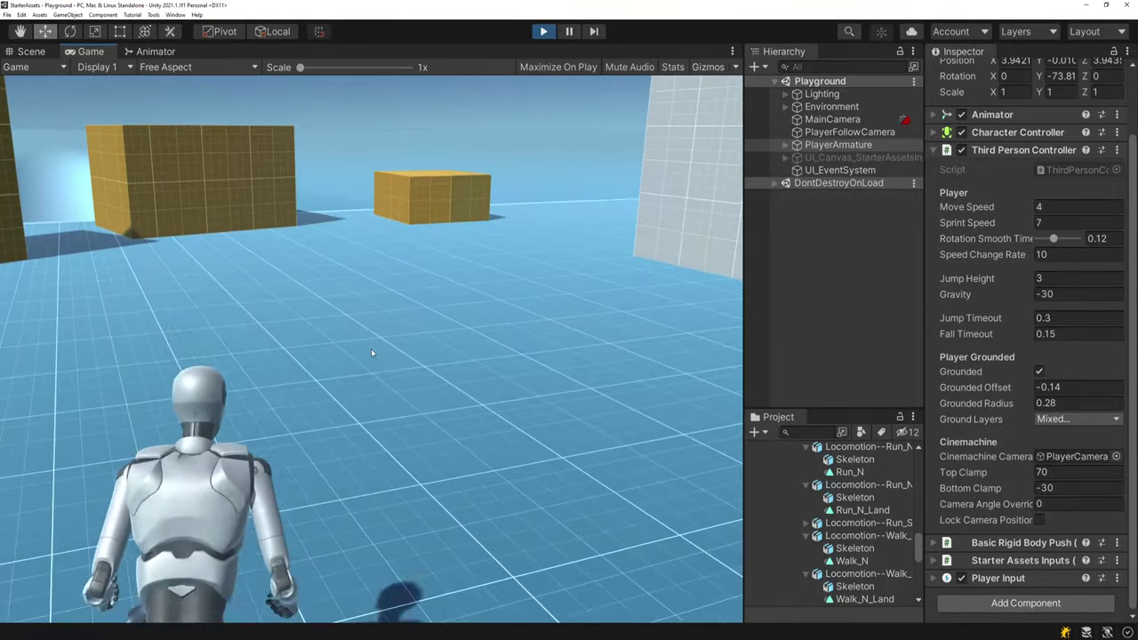
key(space)
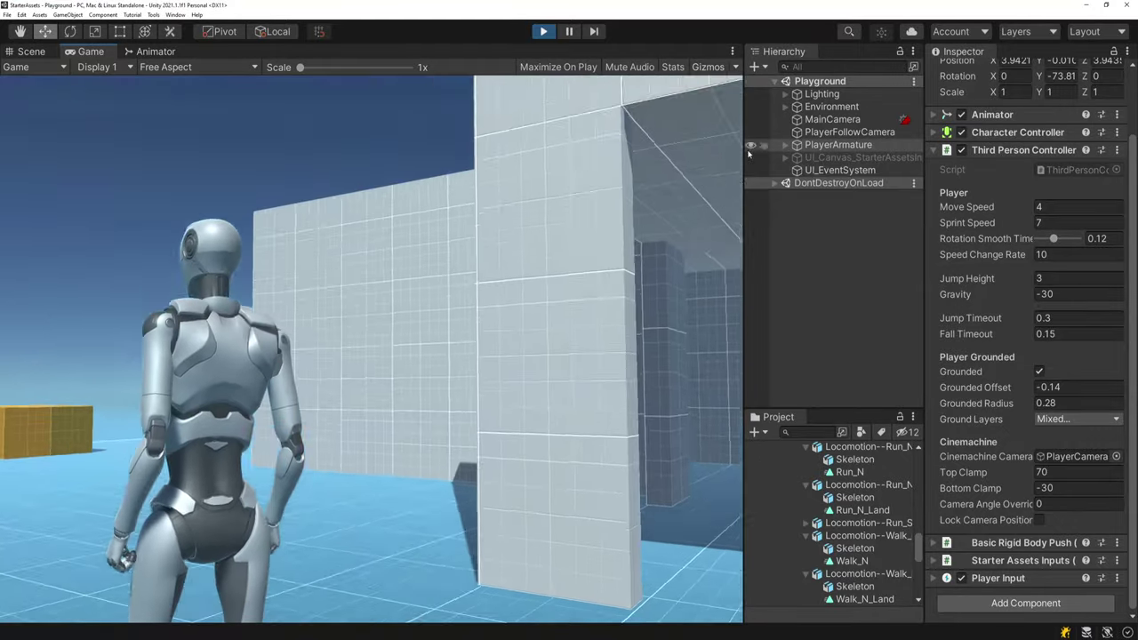
Set PlayerFollowCamera's Y Damping to 0.1 and make the character jump to test how the camera follows vertically.
click(838, 133)
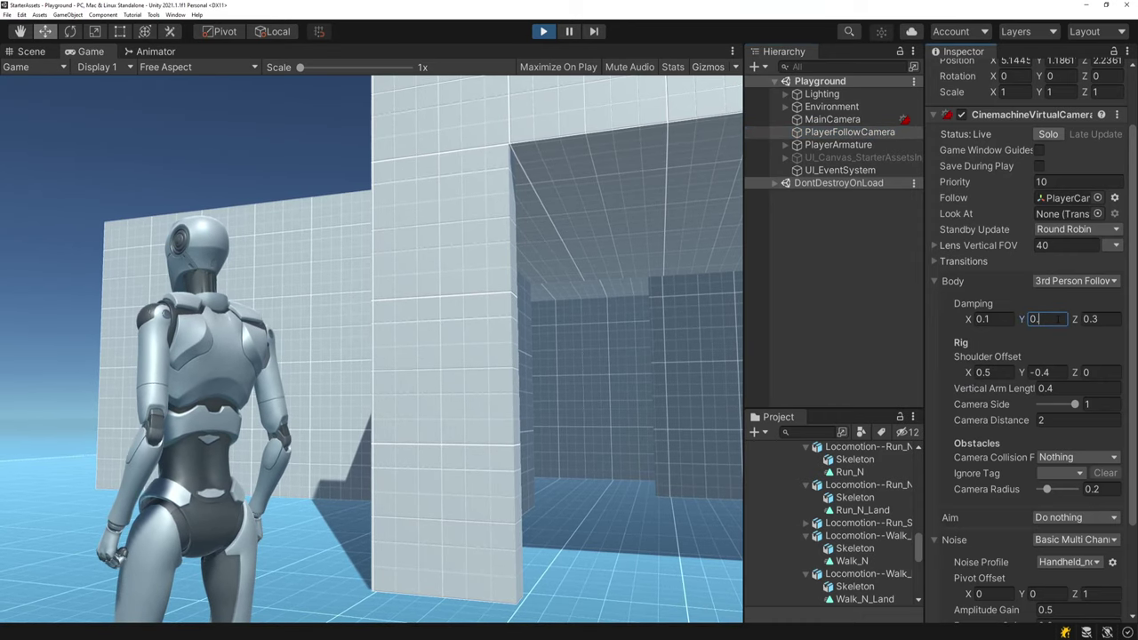
click(466, 324)
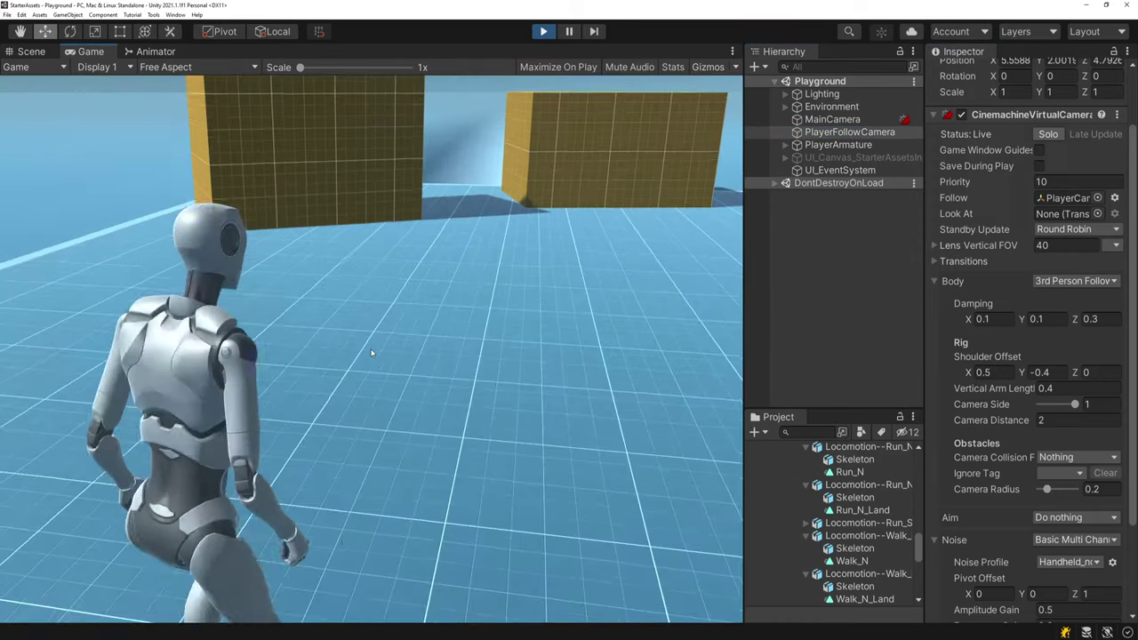
key(w)
key(space)
key(space)
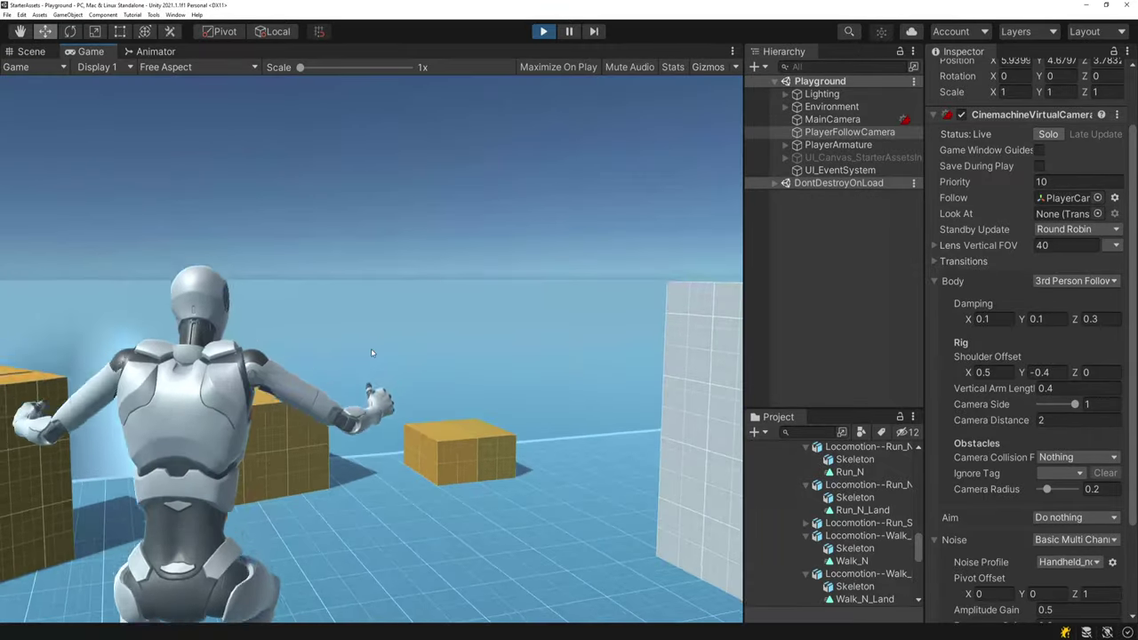
key(space)
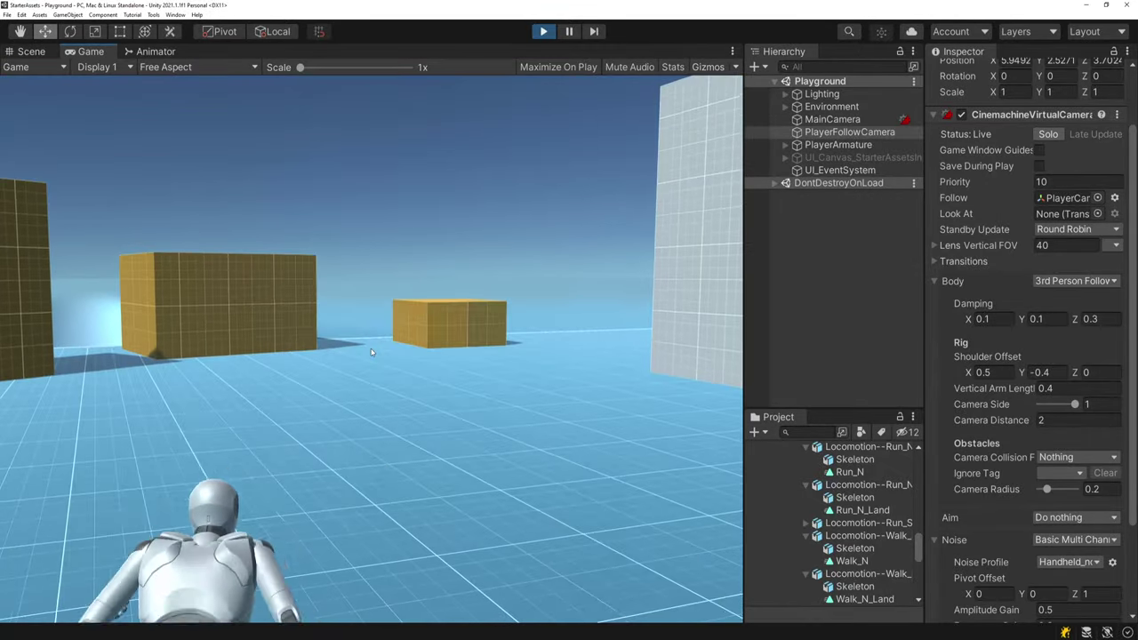
Set PlayerFollowCamera's Y Damping to 0.5, and run and jump the character over the orange blocks with PlayerArmature's settings shown.
key(Escape)
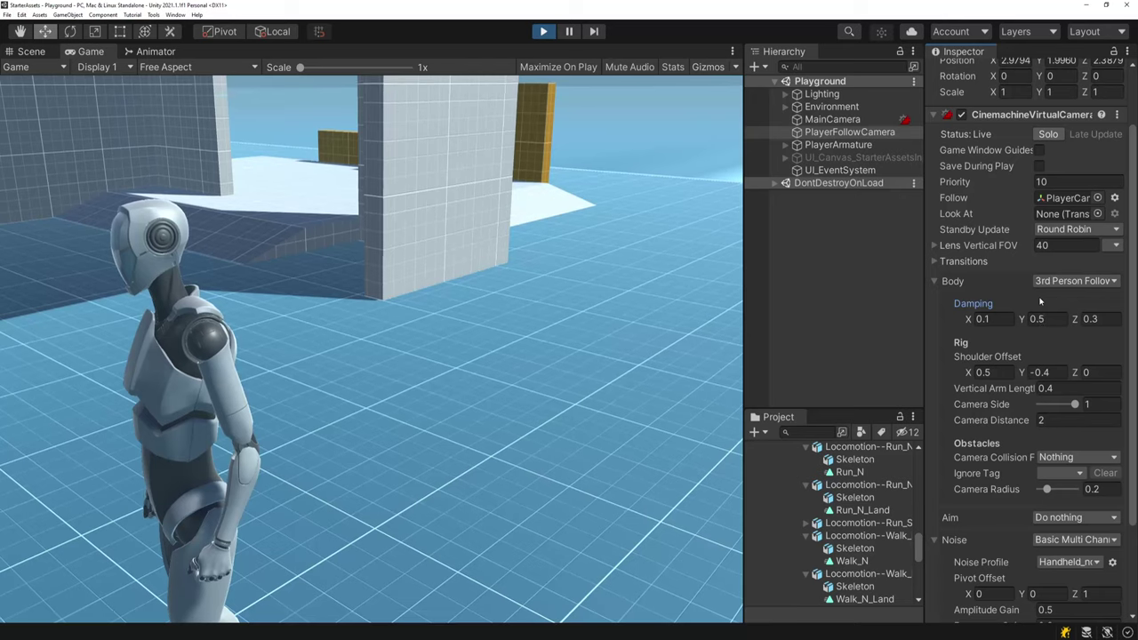
click(859, 145)
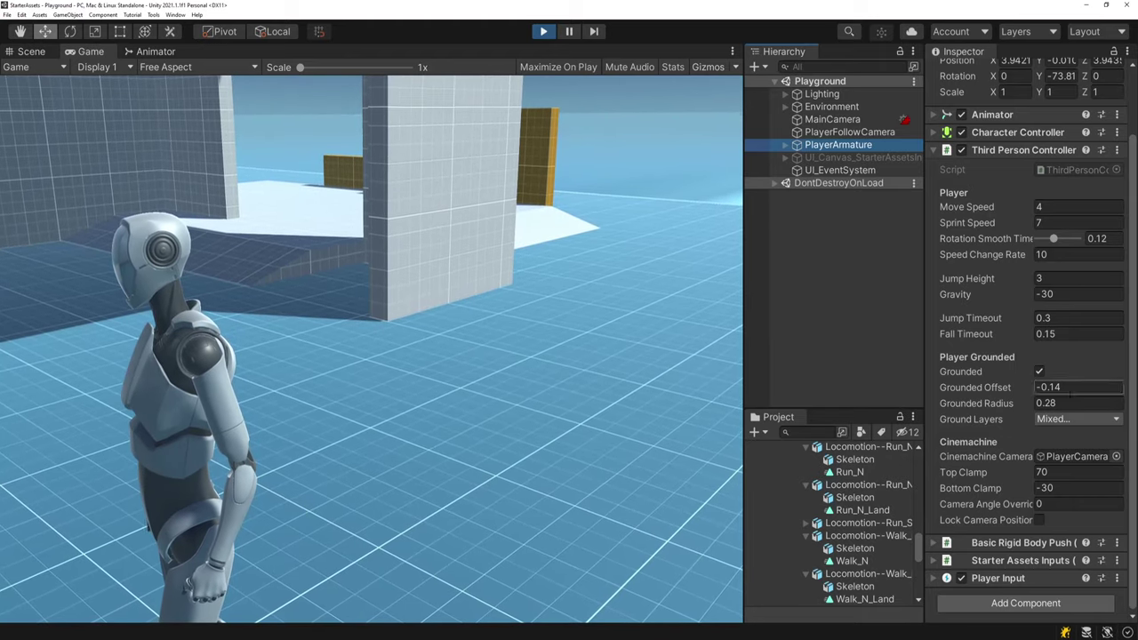
key(w)
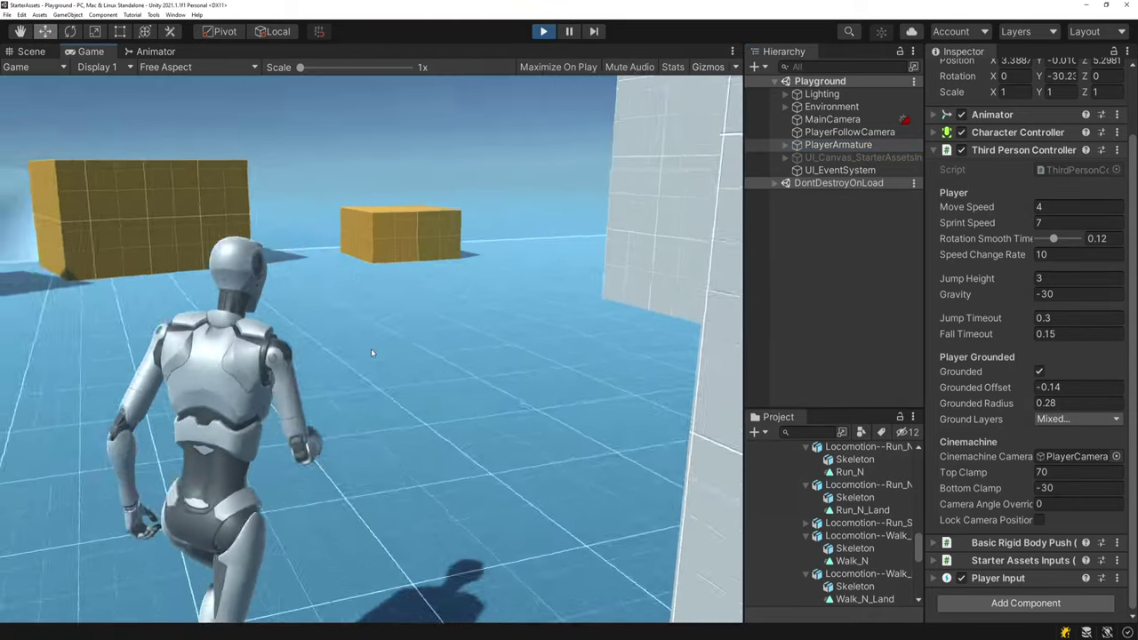
key(space)
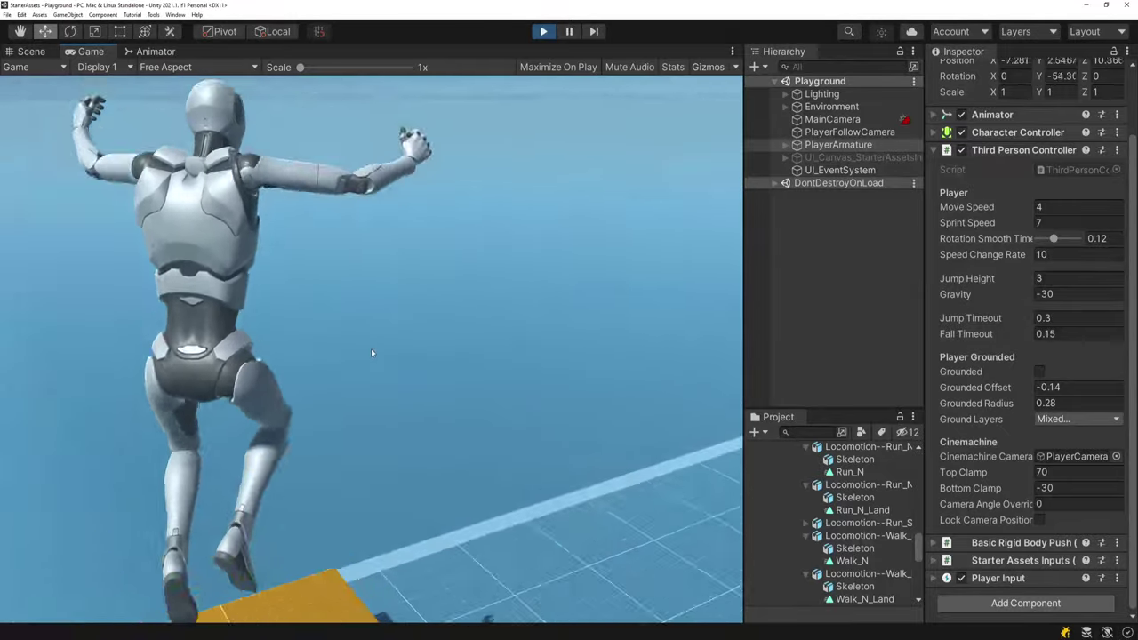
key(space)
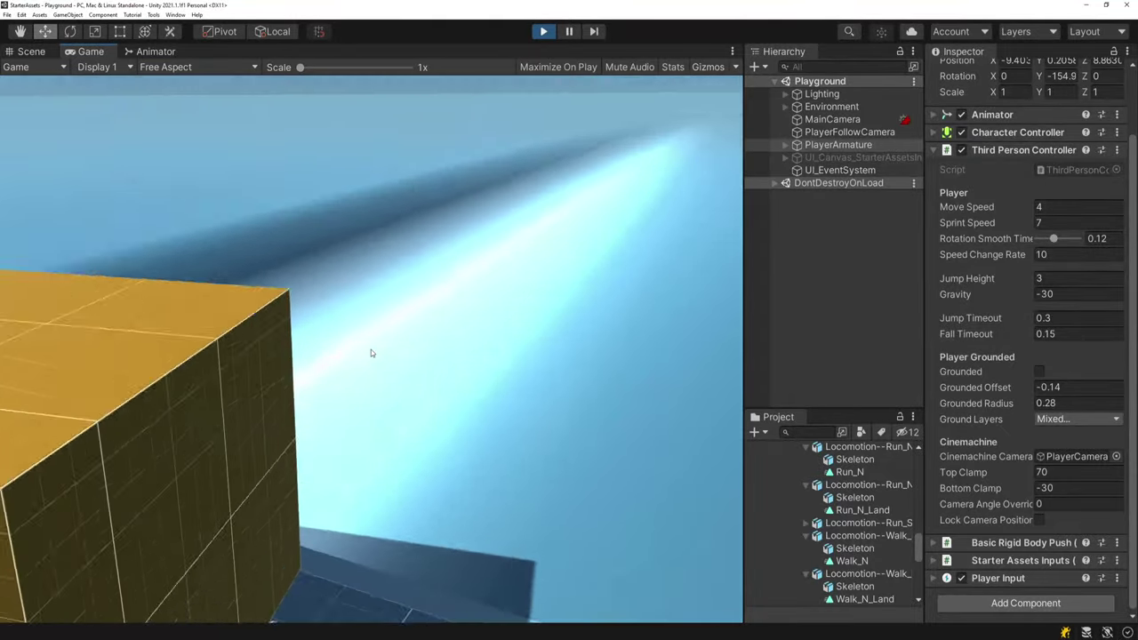
key(s)
key(w)
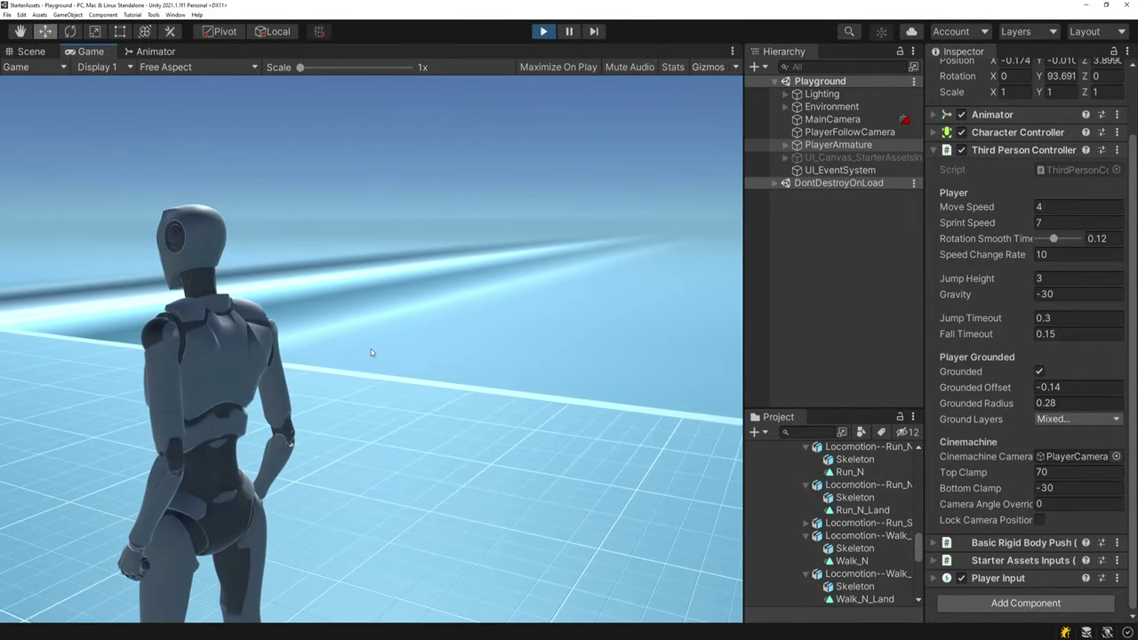
Locate the environment's Materials folder among the project assets and try to apply a material directly in the game view.
key(Escape)
scroll(879, 533, up, 15)
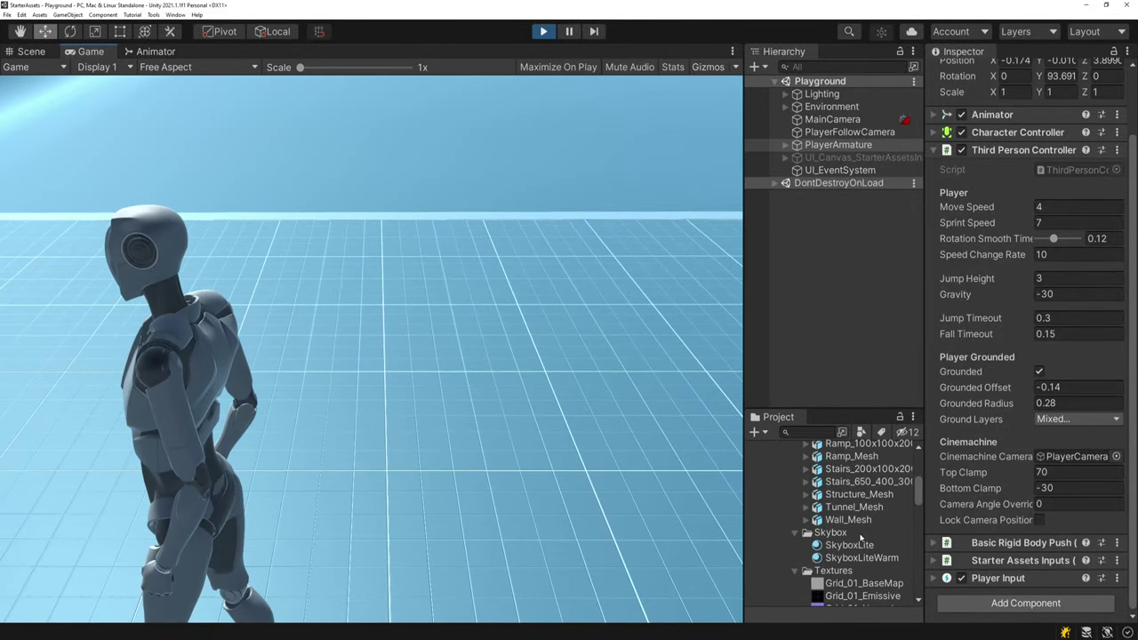
scroll(855, 546, down, 3)
scroll(853, 544, up, 3)
scroll(852, 540, down, 2)
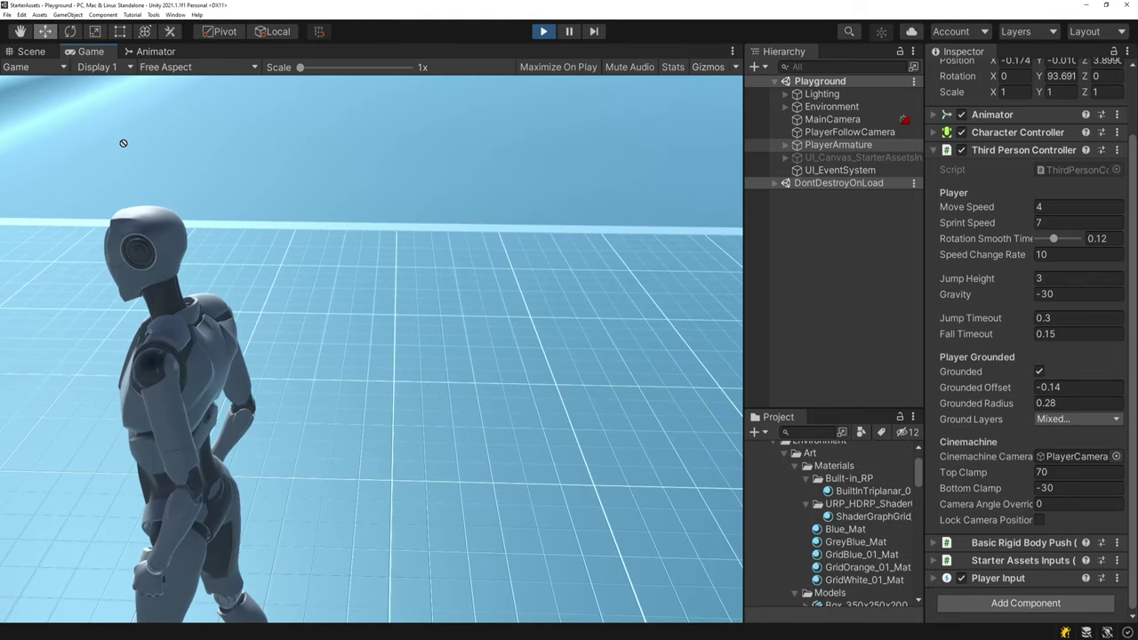
click(120, 149)
Apply GreyBlue_Mat to the reflective ground surrounding the playground in the scene, and walk the character on it in the game.
key(w)
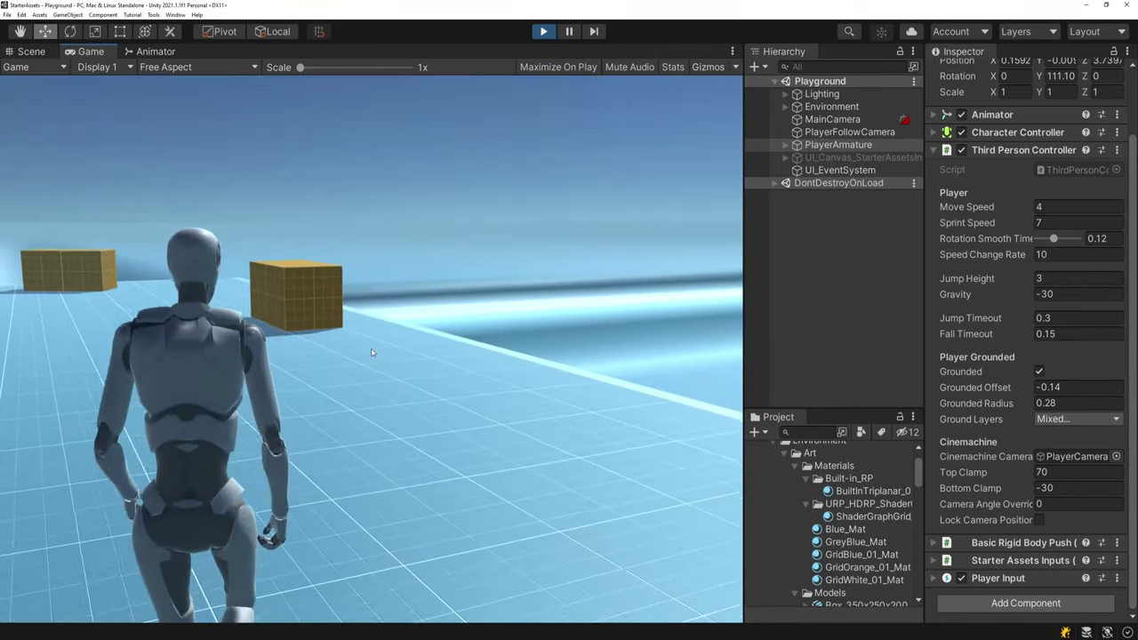
key(w)
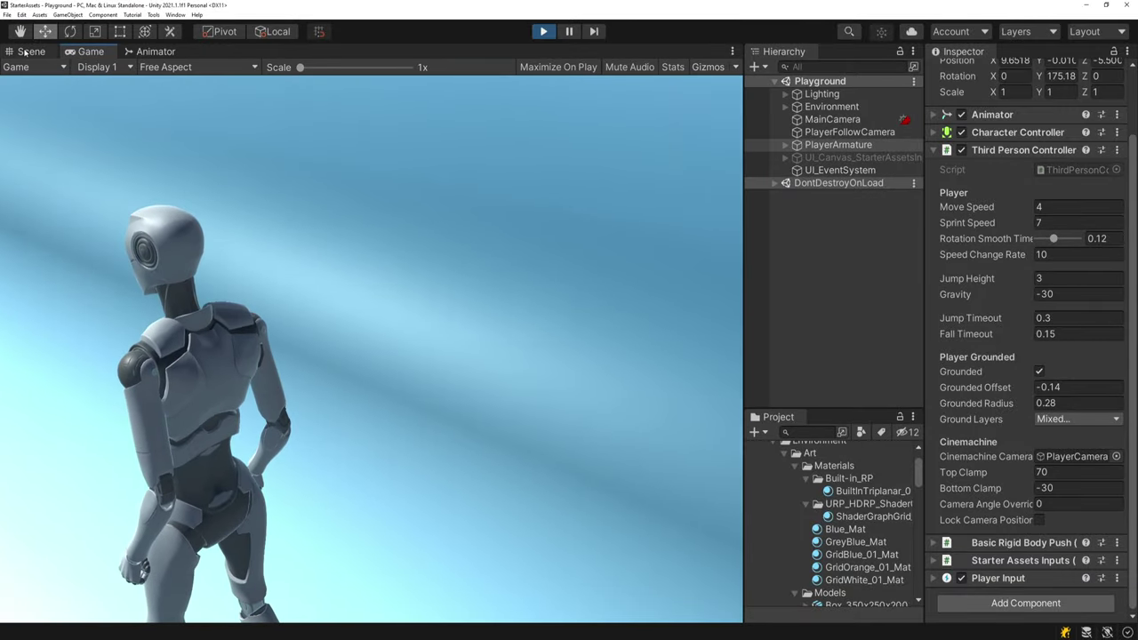
click(25, 51)
right_drag(444, 311, 501, 411)
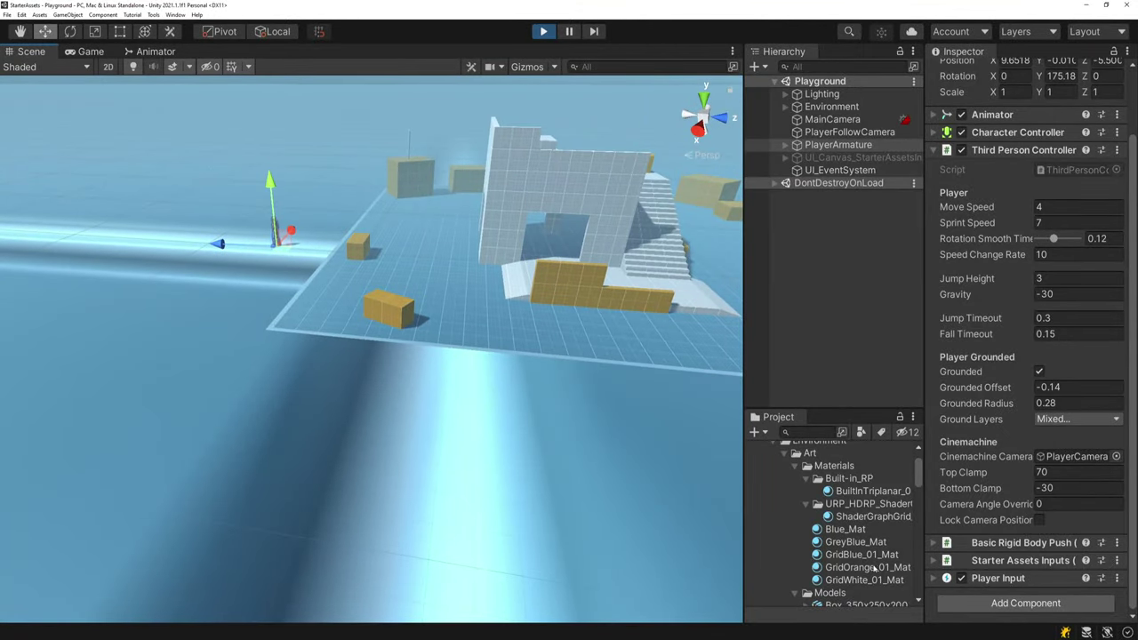
drag(817, 543, 484, 518)
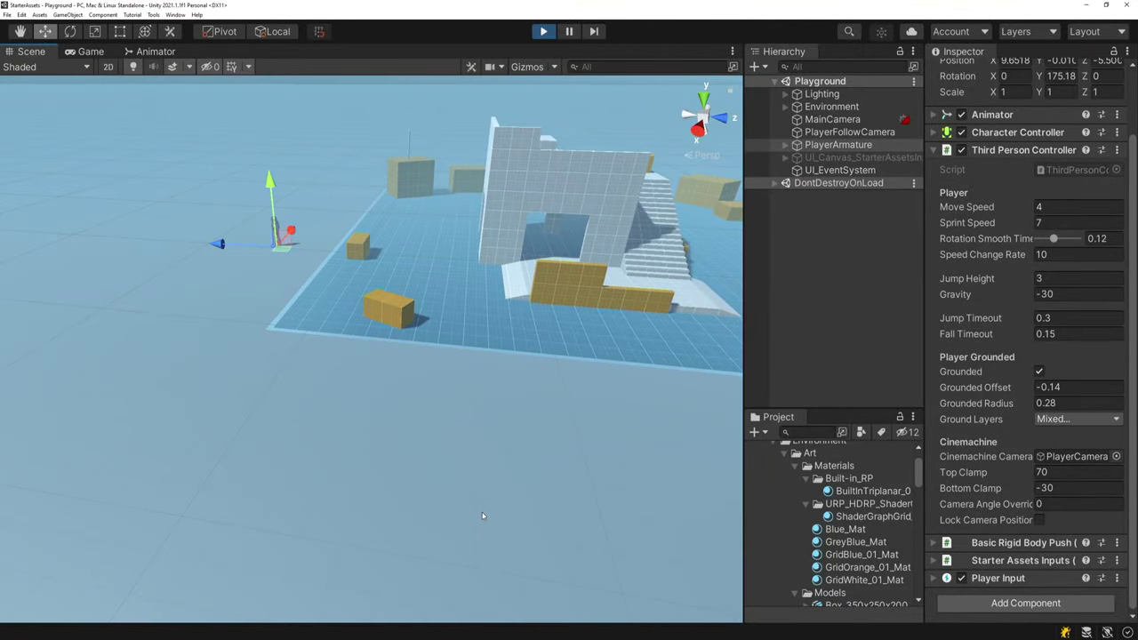
click(80, 52)
key(w)
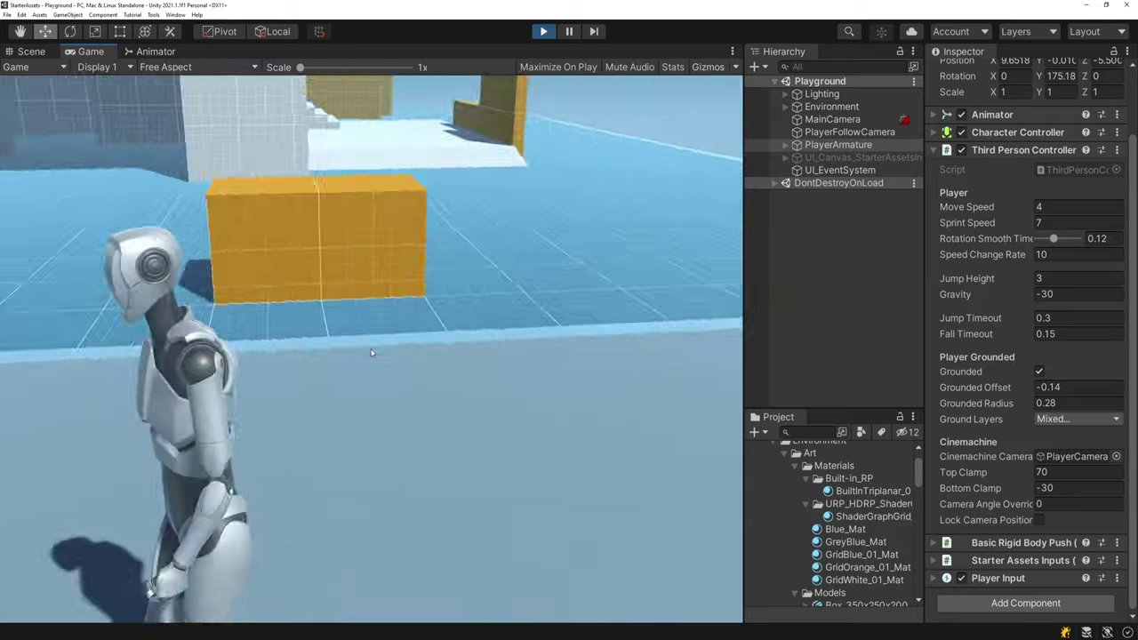
Walk the character from the grey-blue surroundings back into the playground and open PlayerArmature's Grounded Offset for editing.
key(w)
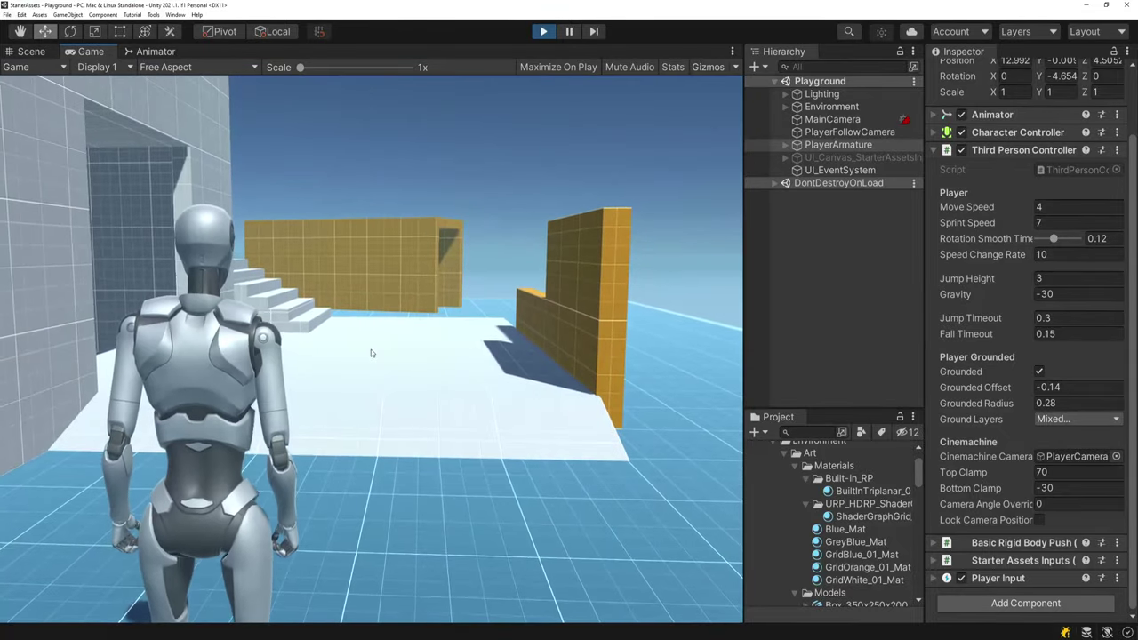
mouse_move(1009, 375)
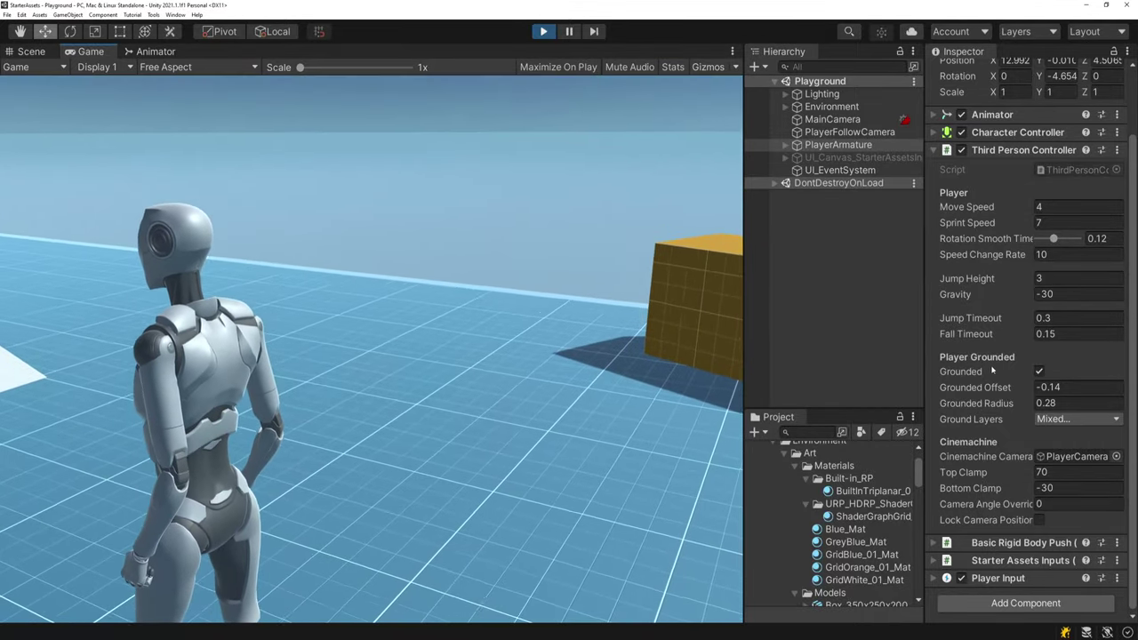
click(1051, 403)
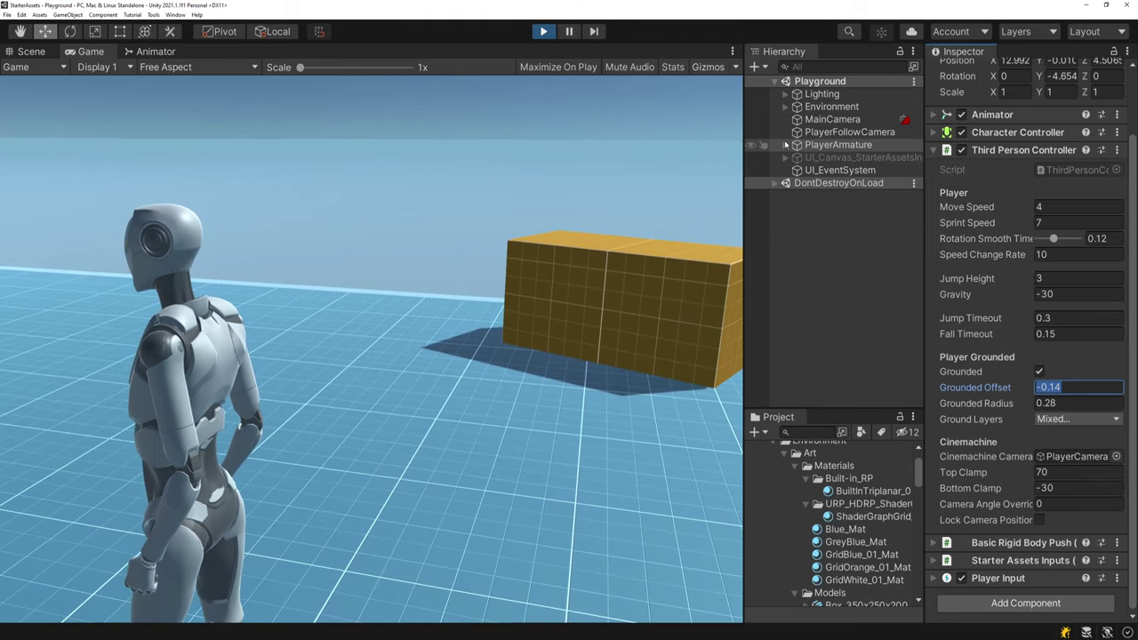
Expand PlayerArmature and trace its Cinemachine Camera Target and PlayerFollowCamera's Follow target to the PlayerCameraRoot child.
click(785, 145)
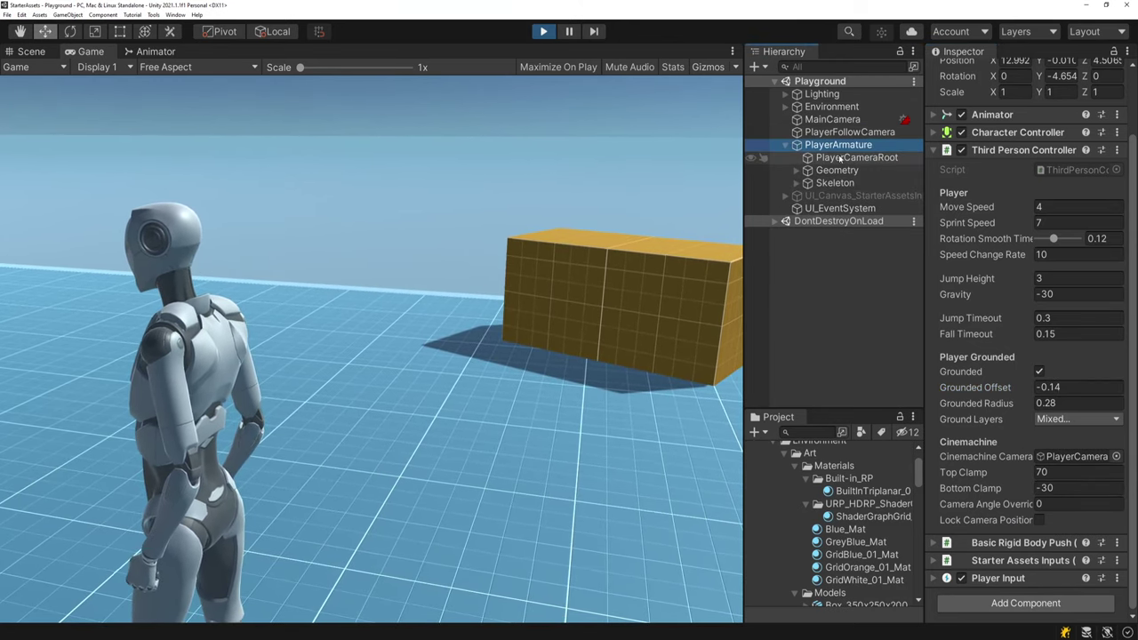
click(826, 159)
click(836, 145)
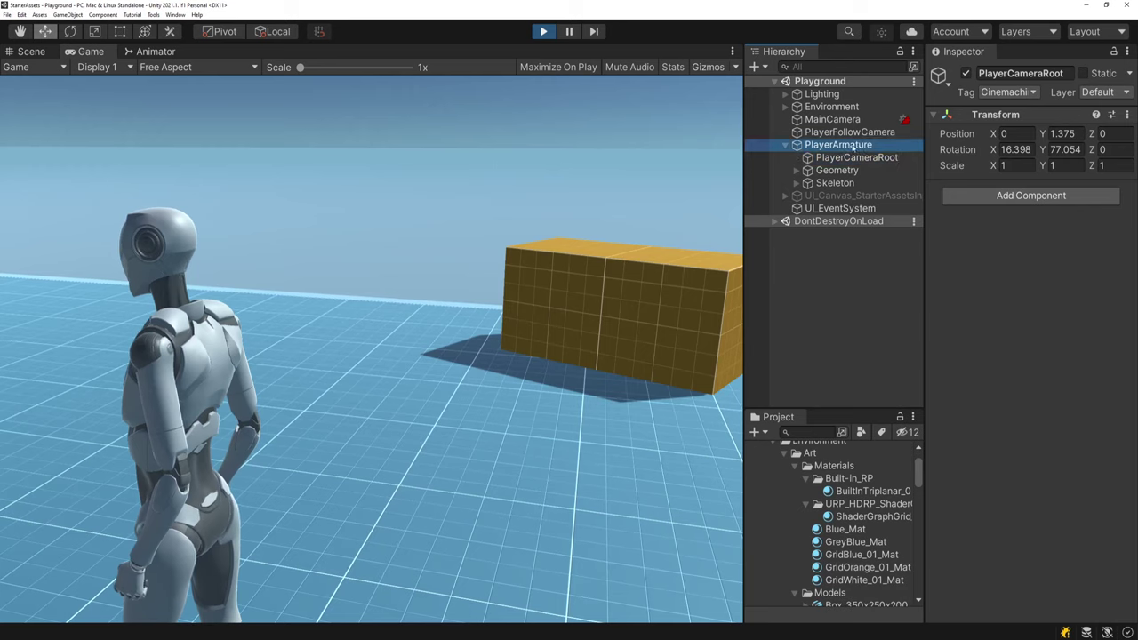
click(1059, 530)
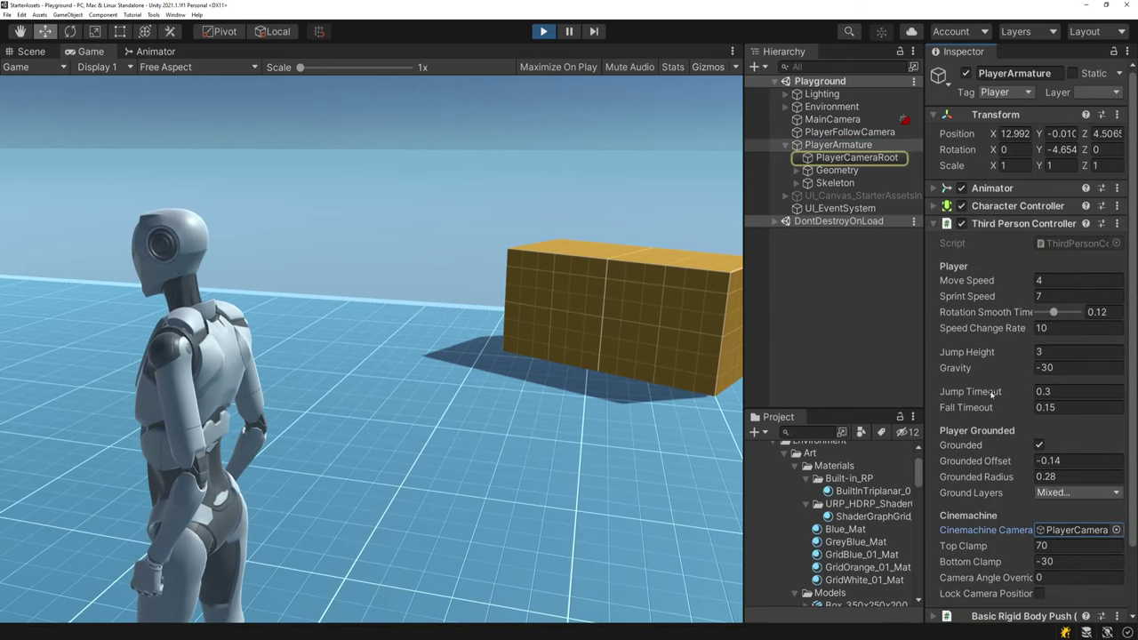
click(843, 160)
click(849, 132)
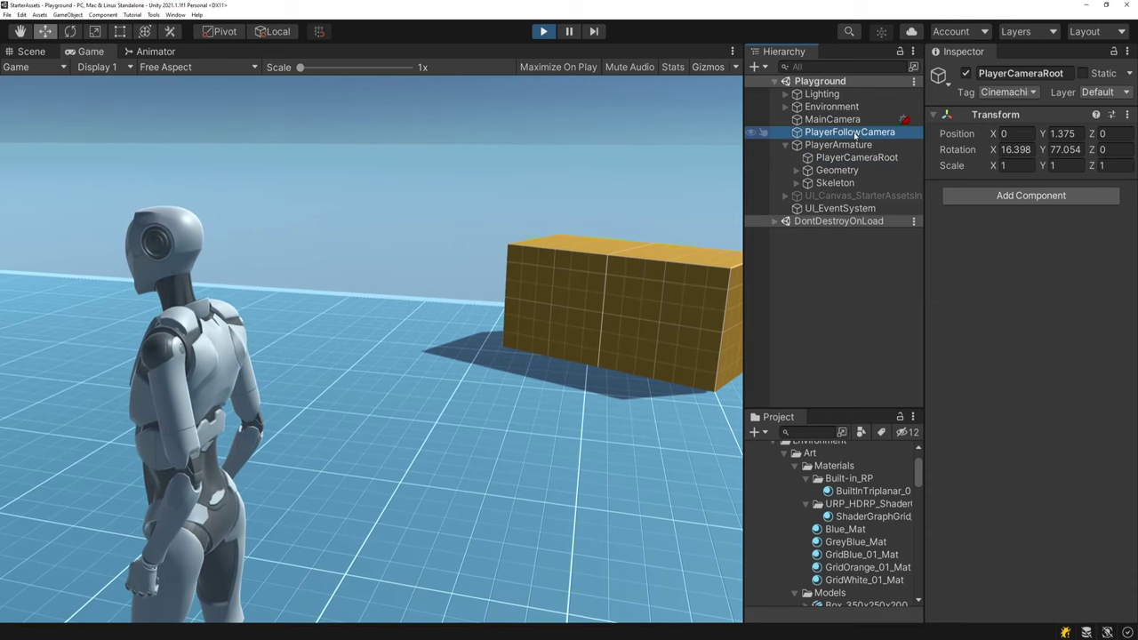
click(1071, 271)
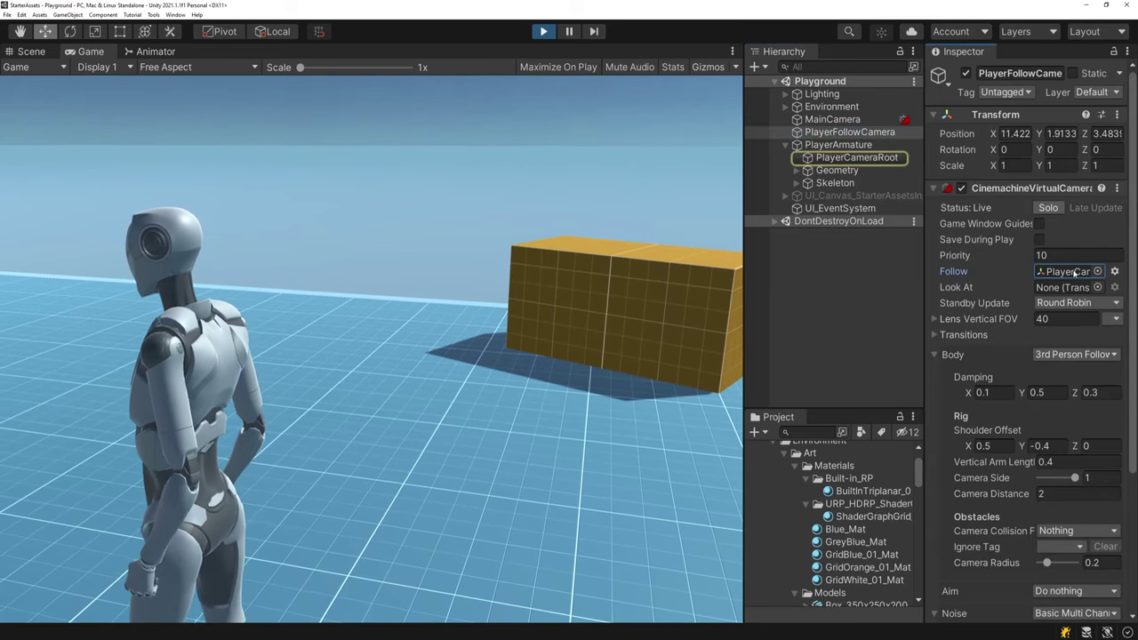
click(840, 157)
Disable PlayerArmature's Third Person Controller and rotate PlayerCameraRoot to X 11.1 and Y -31.4 to turn the follow camera manually.
click(830, 145)
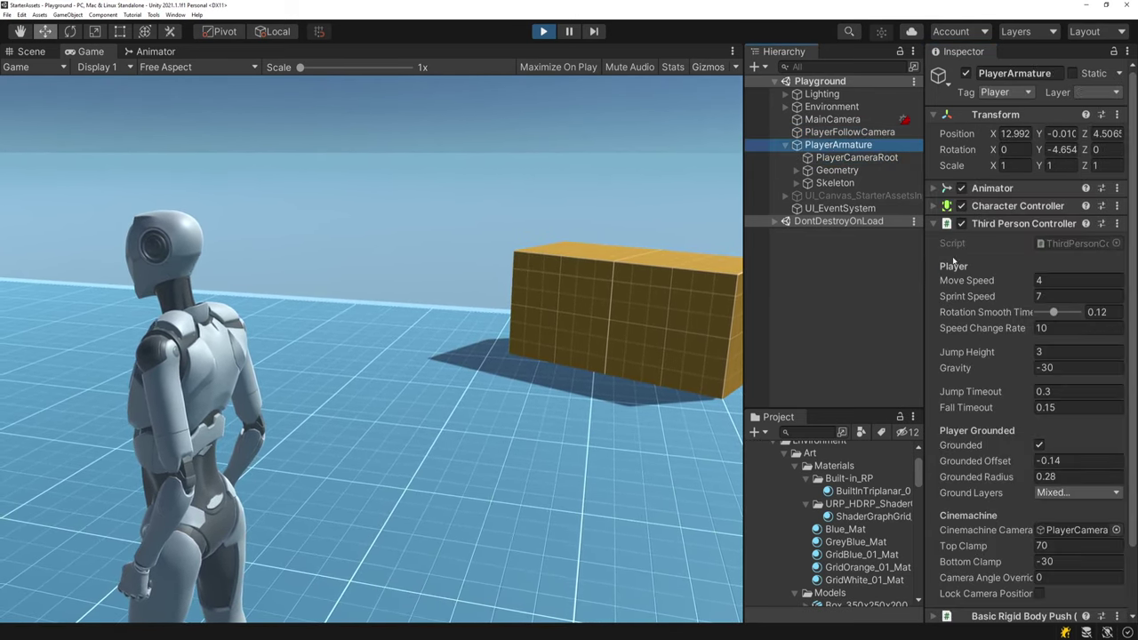
click(961, 223)
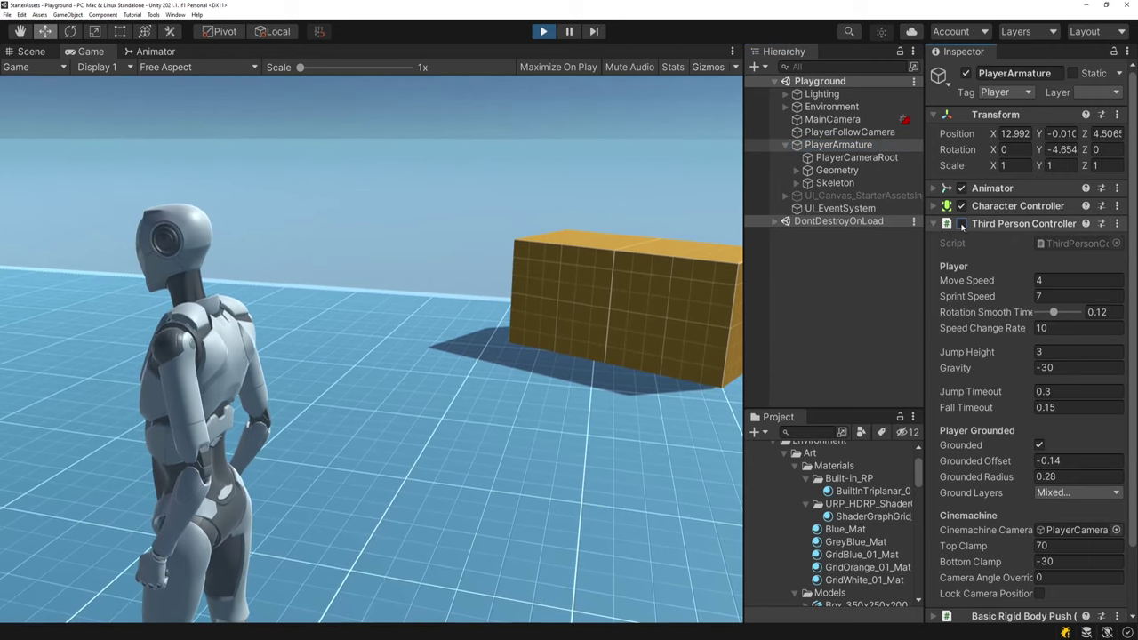
click(848, 158)
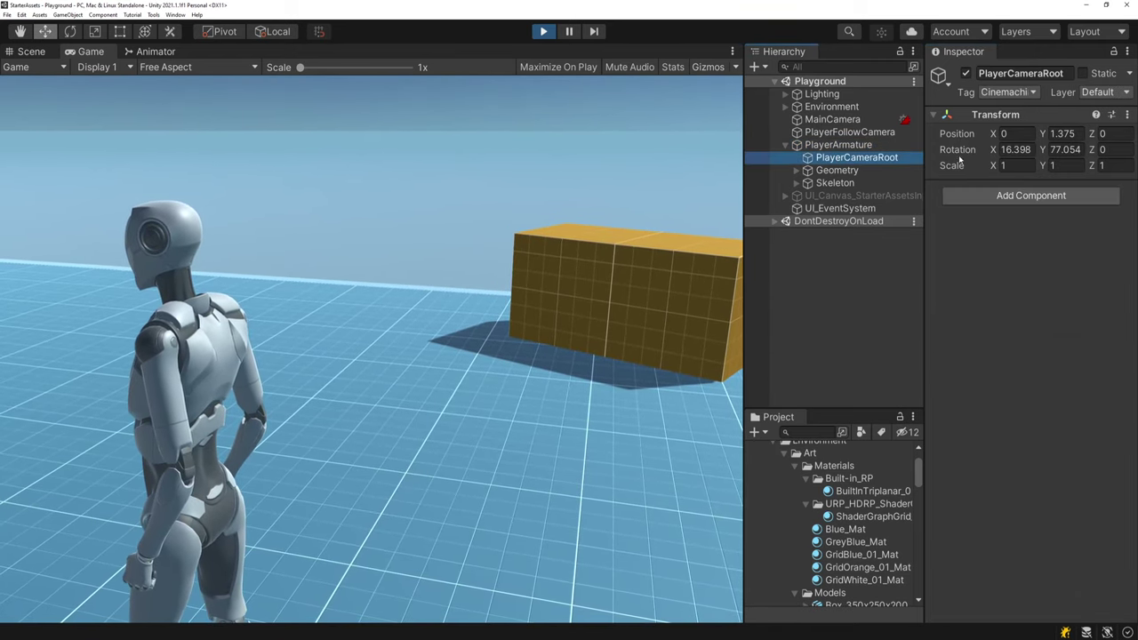
drag(993, 149, 991, 176)
drag(1048, 153, 794, 170)
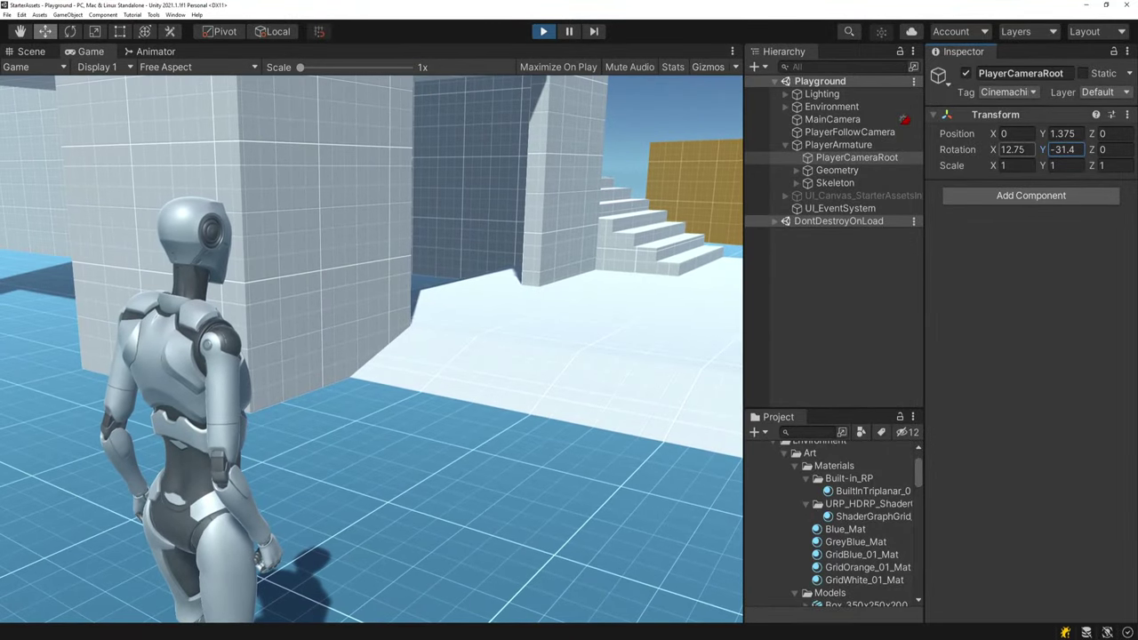
mouse_move(993, 151)
mouse_down()
mouse_move(901, 163)
mouse_move(64, 178)
mouse_move(1019, 170)
mouse_move(988, 169)
mouse_up()
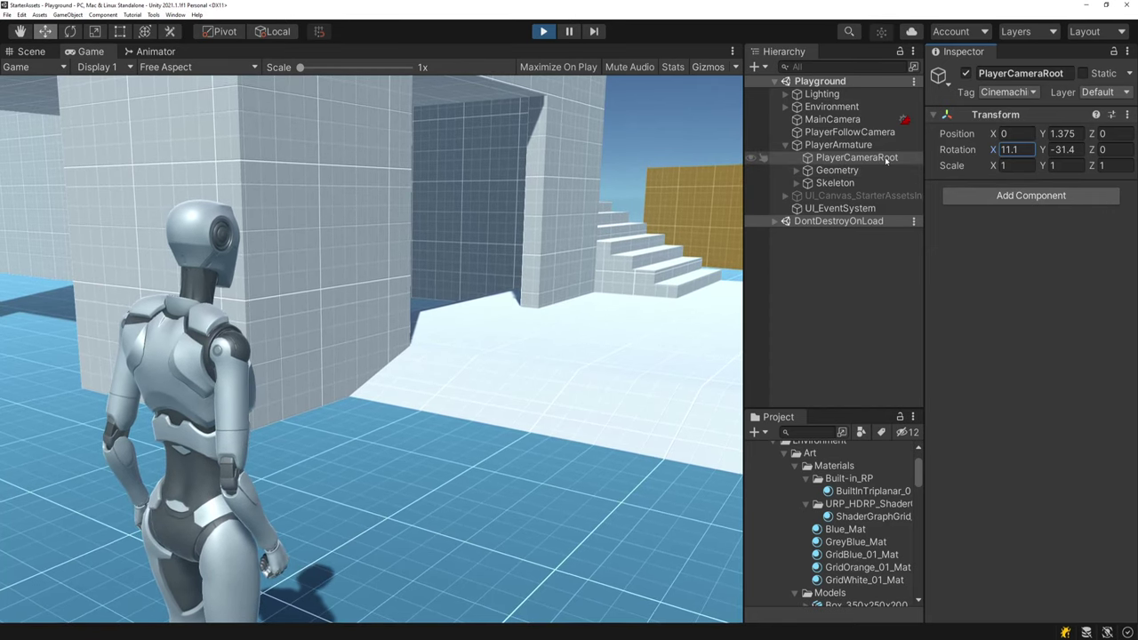
Review how PlayerFollowCamera's Follow target and PlayerArmature's Cinemachine Camera Target reference PlayerCameraRoot, and examine that object's Transform.
click(849, 132)
click(1076, 274)
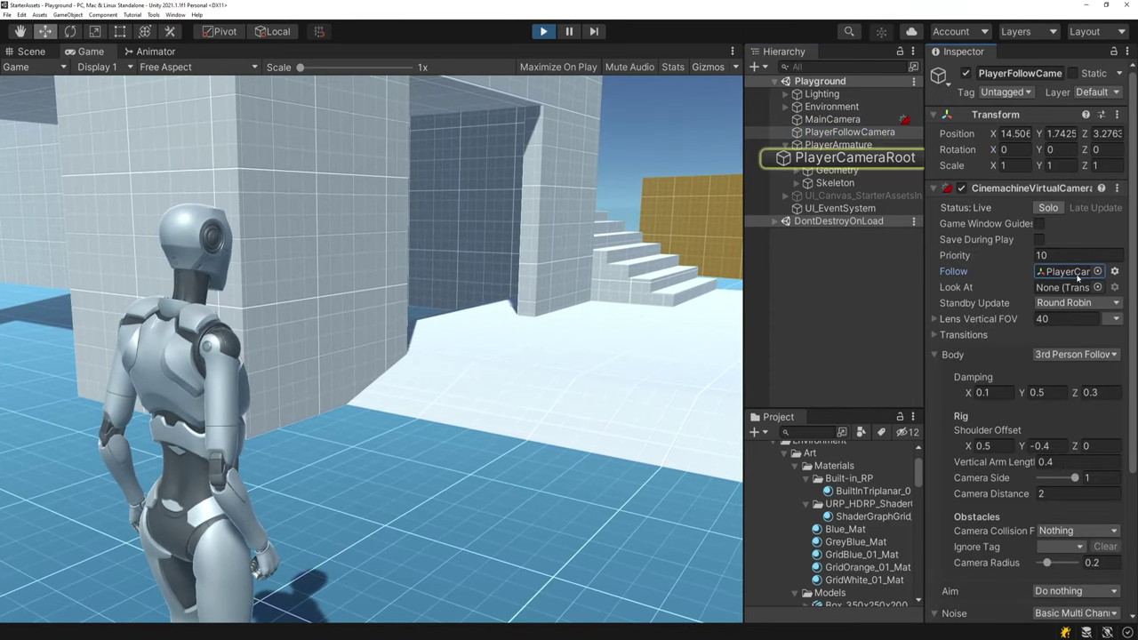
click(830, 145)
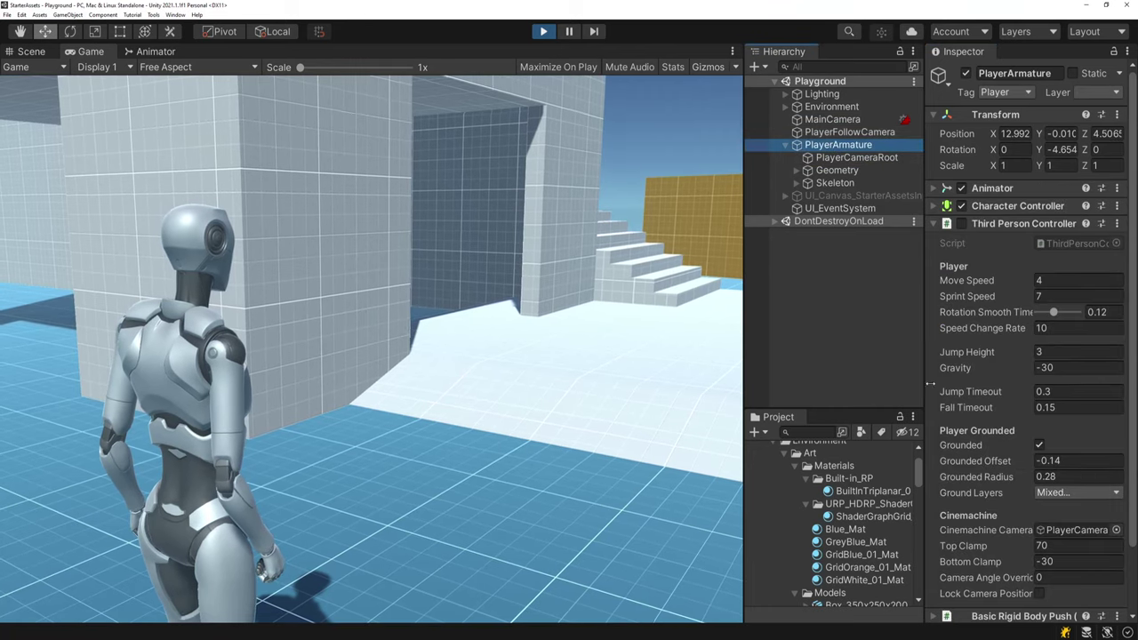
scroll(992, 404, down, 3)
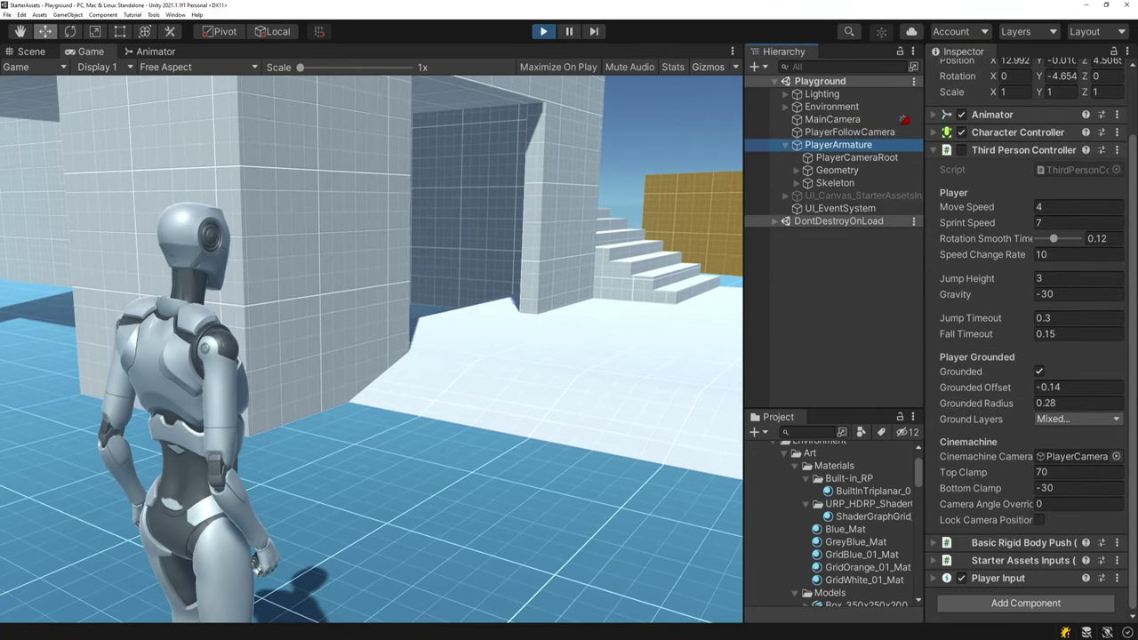
click(1066, 456)
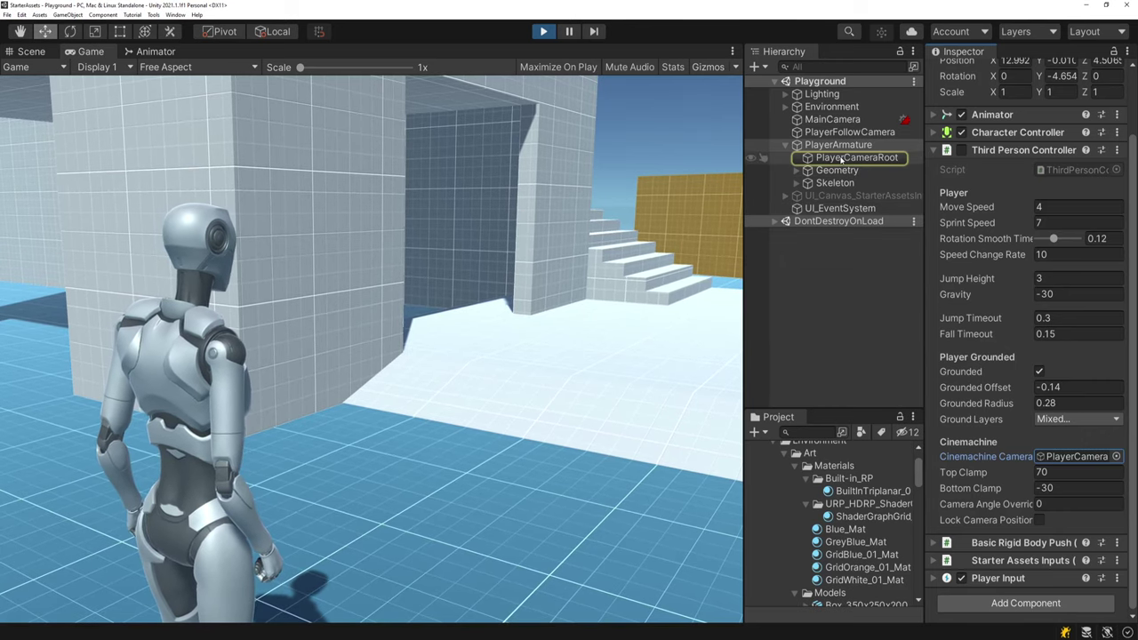
click(841, 157)
click(834, 145)
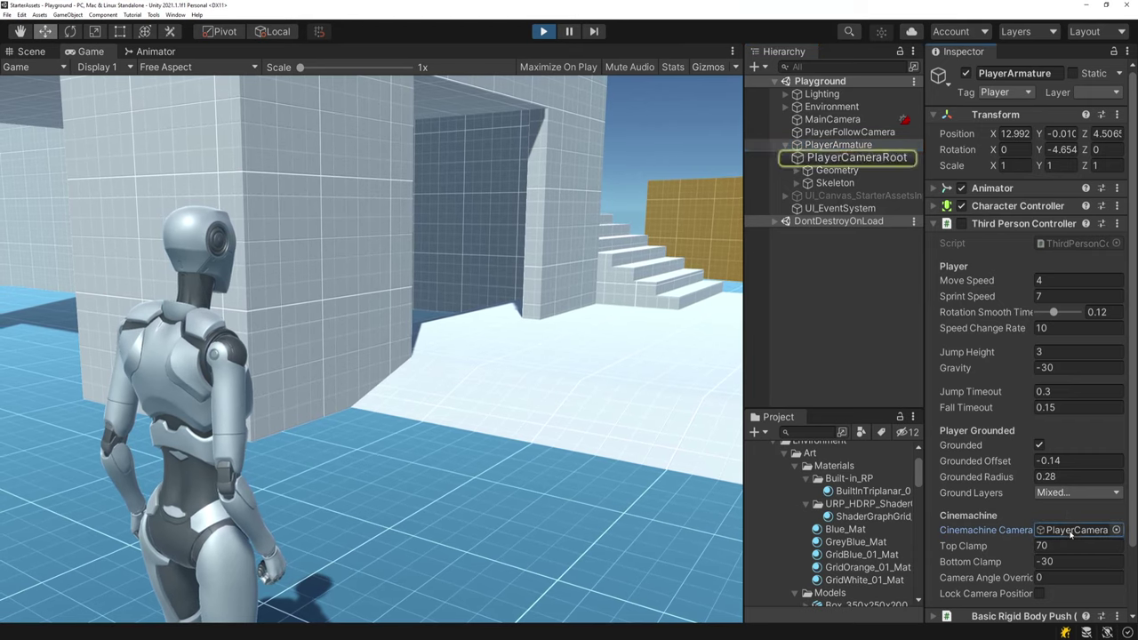
click(843, 158)
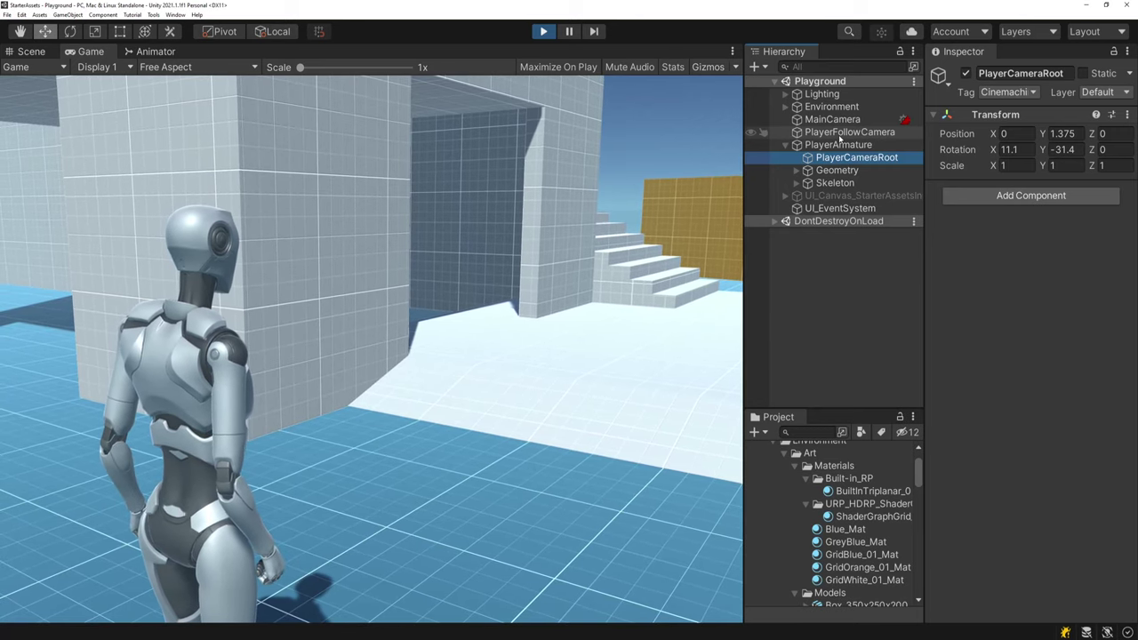
click(832, 146)
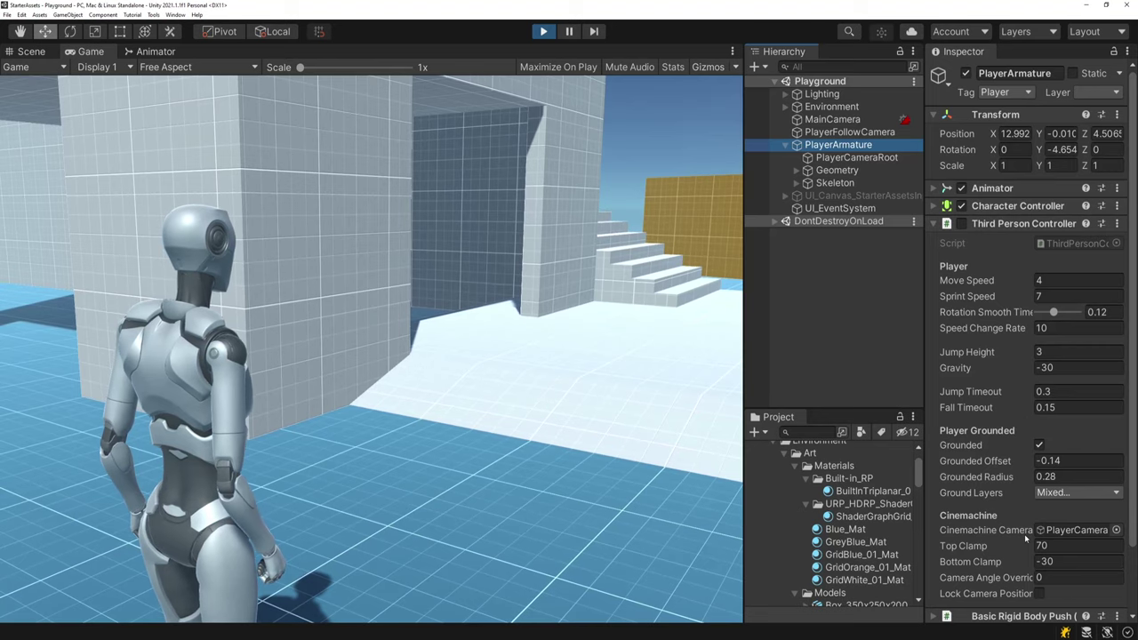
click(1067, 530)
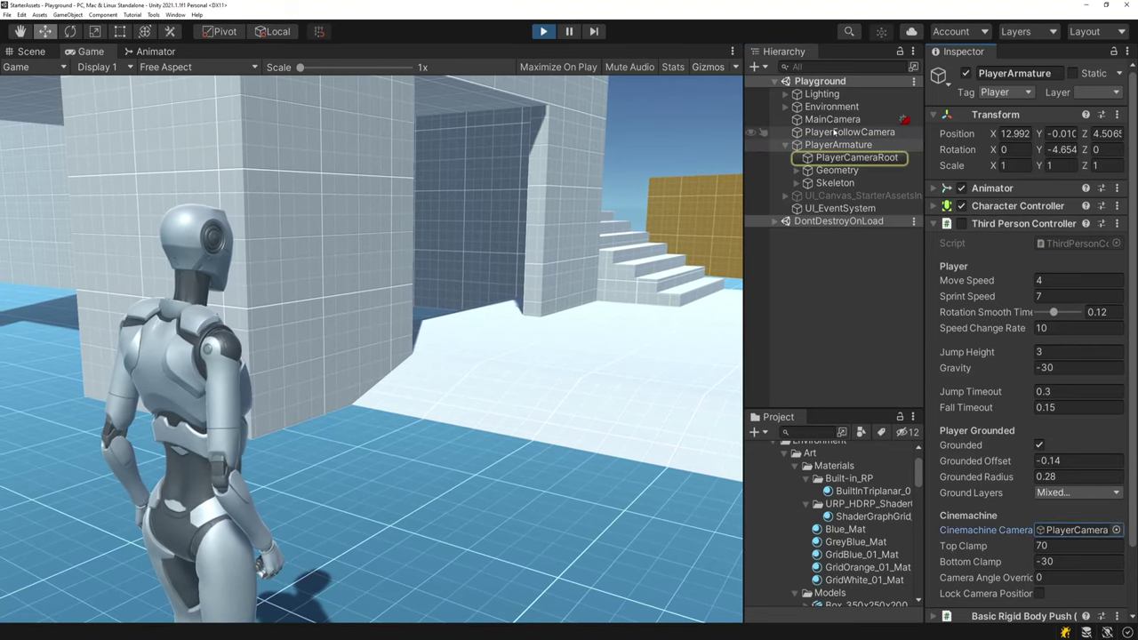
click(836, 159)
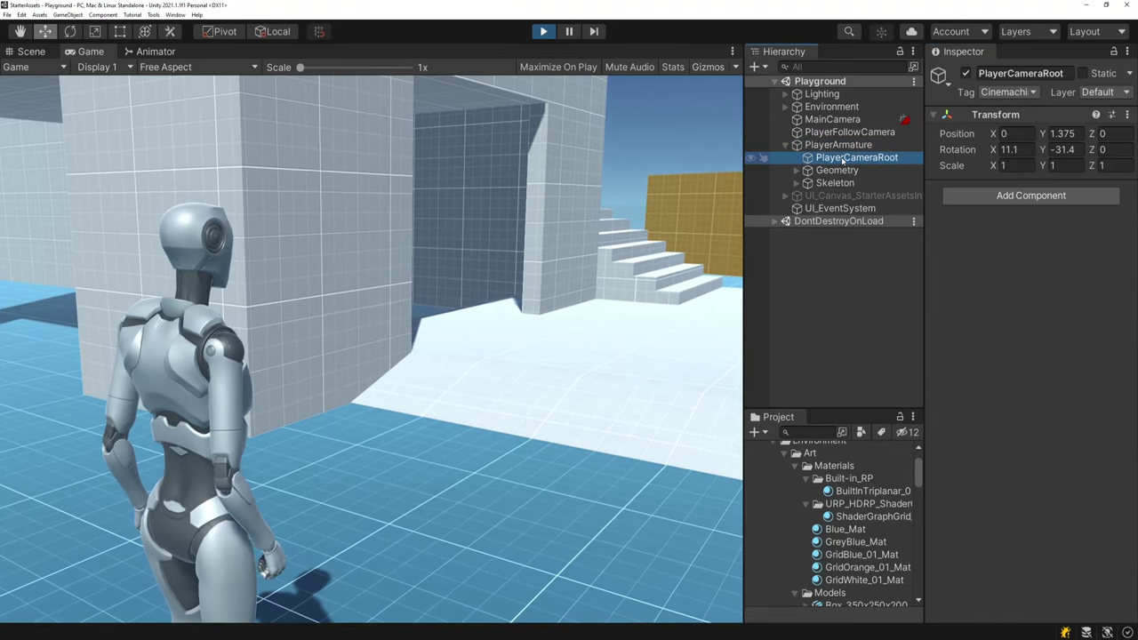
click(828, 145)
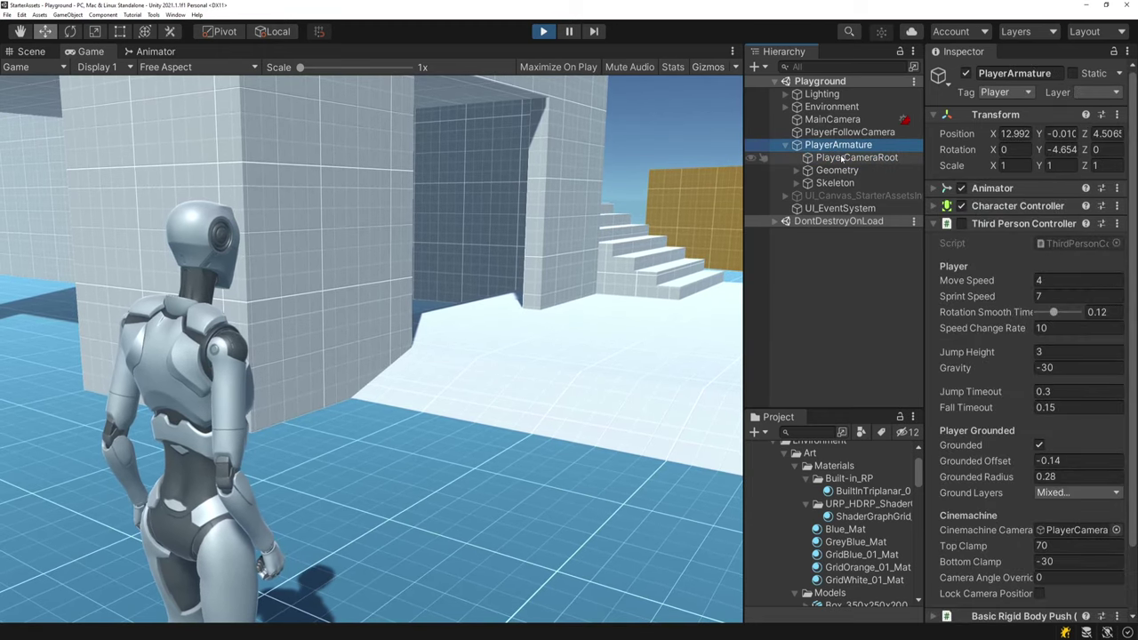
Keep 3rd Person Follow as PlayerFollowCamera's Body type and set its Camera Distance to 3.5.
click(835, 131)
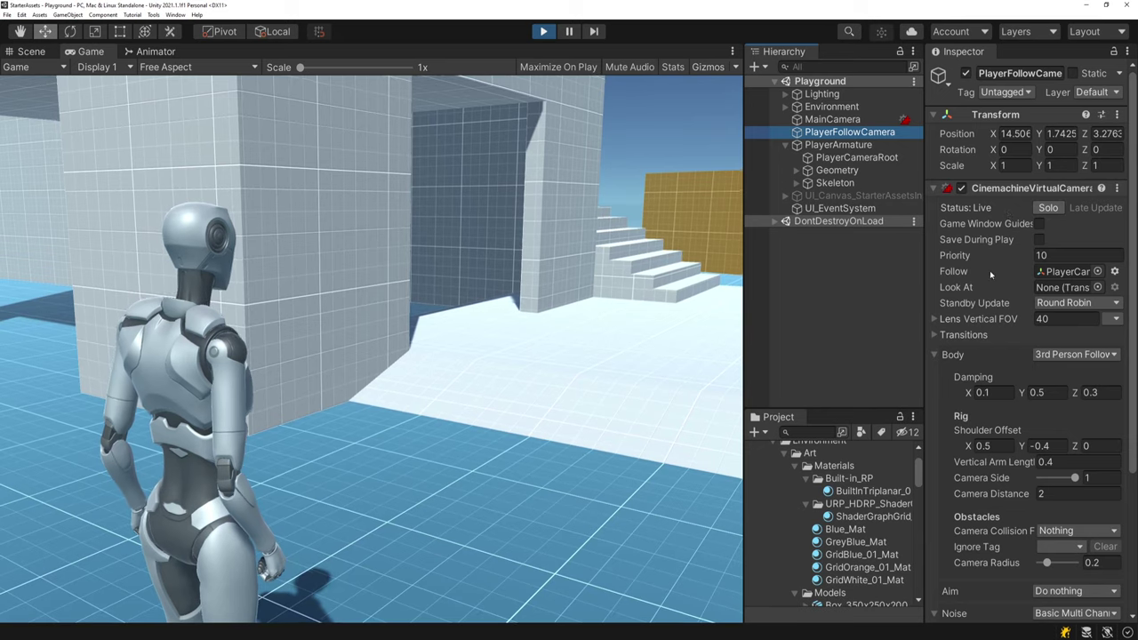
click(1112, 355)
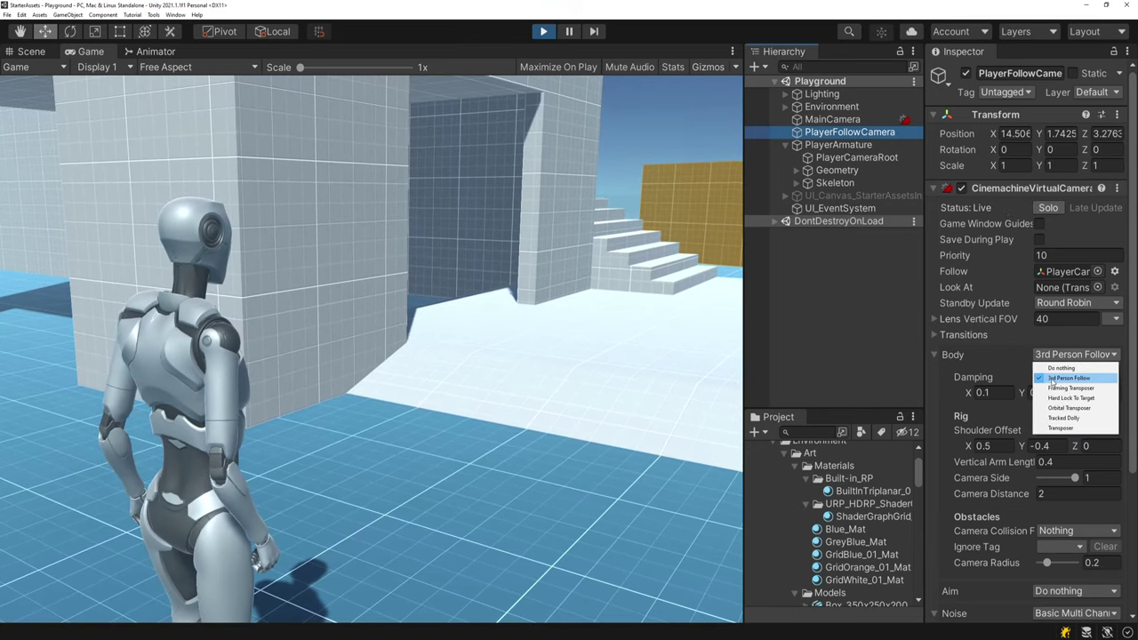
click(1056, 378)
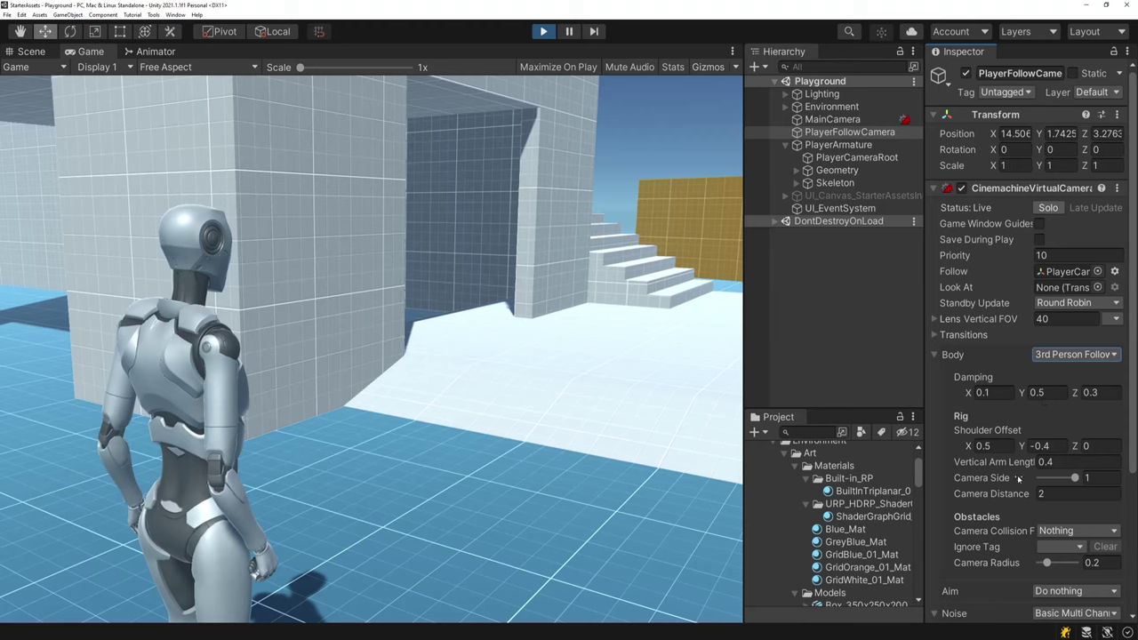
drag(1019, 499, 1123, 491)
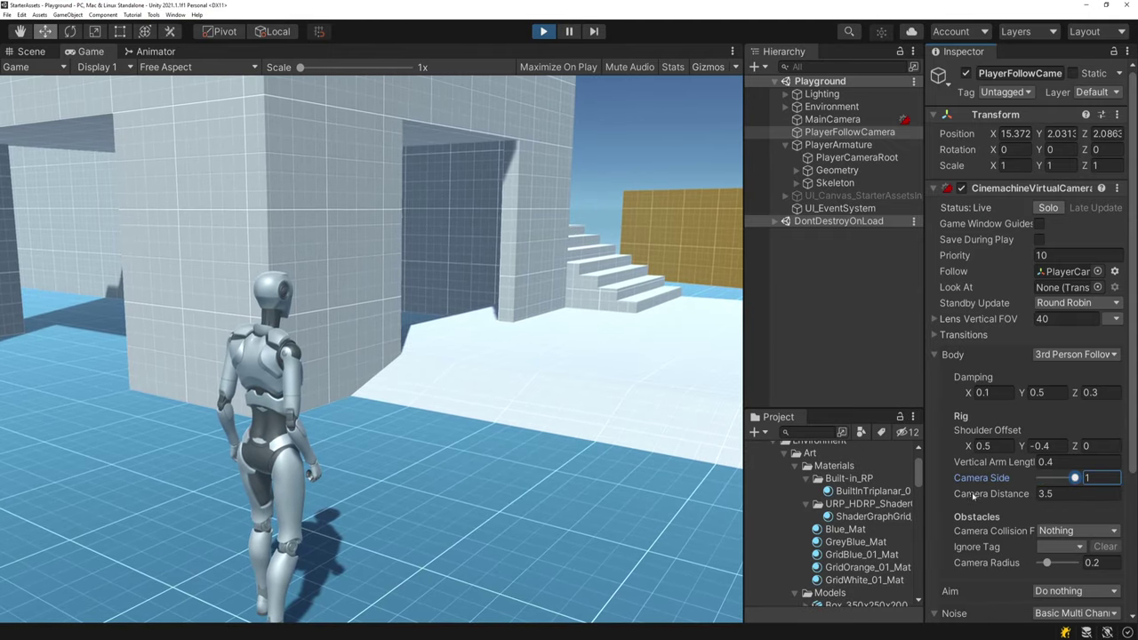
drag(1015, 464, 1015, 464)
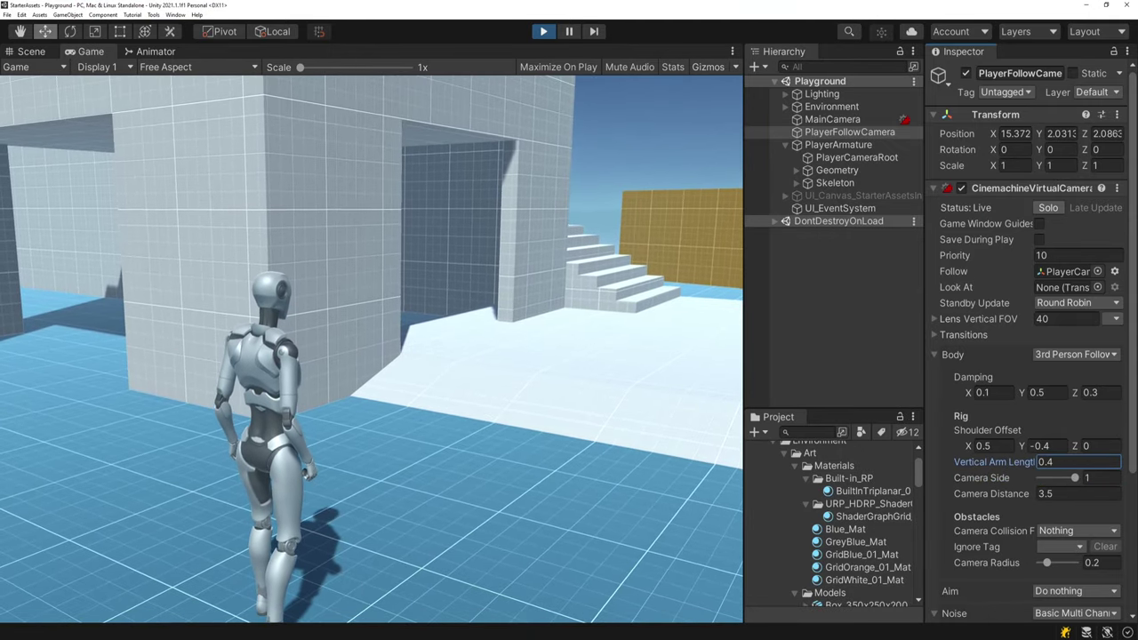
Re-enable PlayerArmature's Third Person Controller and swing the game camera above the character to test the Top Clamp limit.
click(851, 157)
click(845, 145)
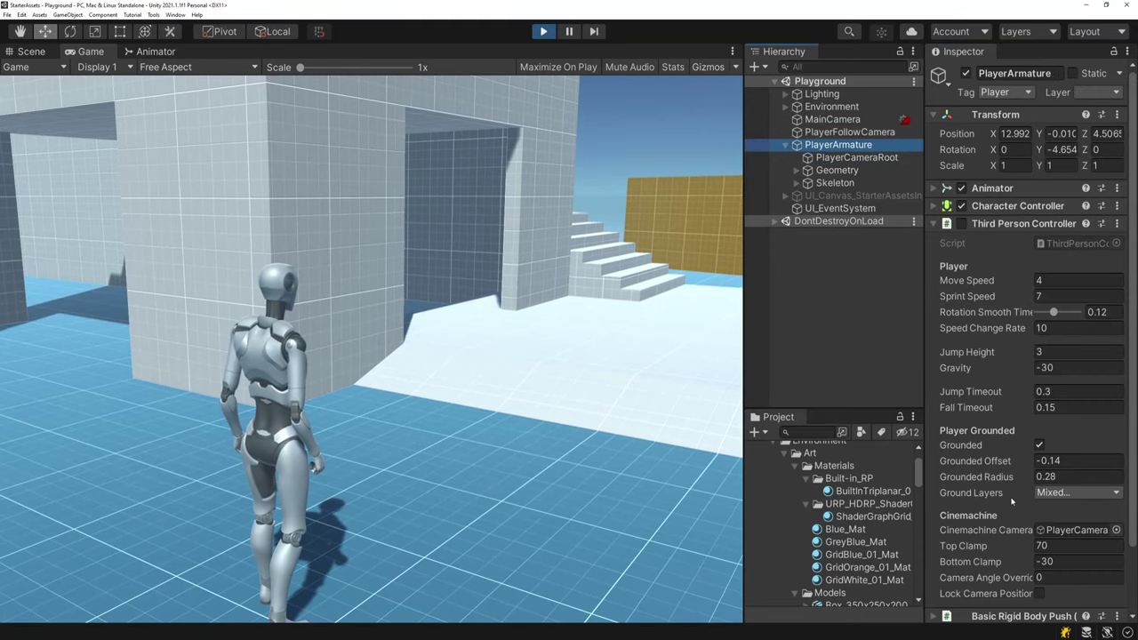
scroll(1011, 502, down, 2)
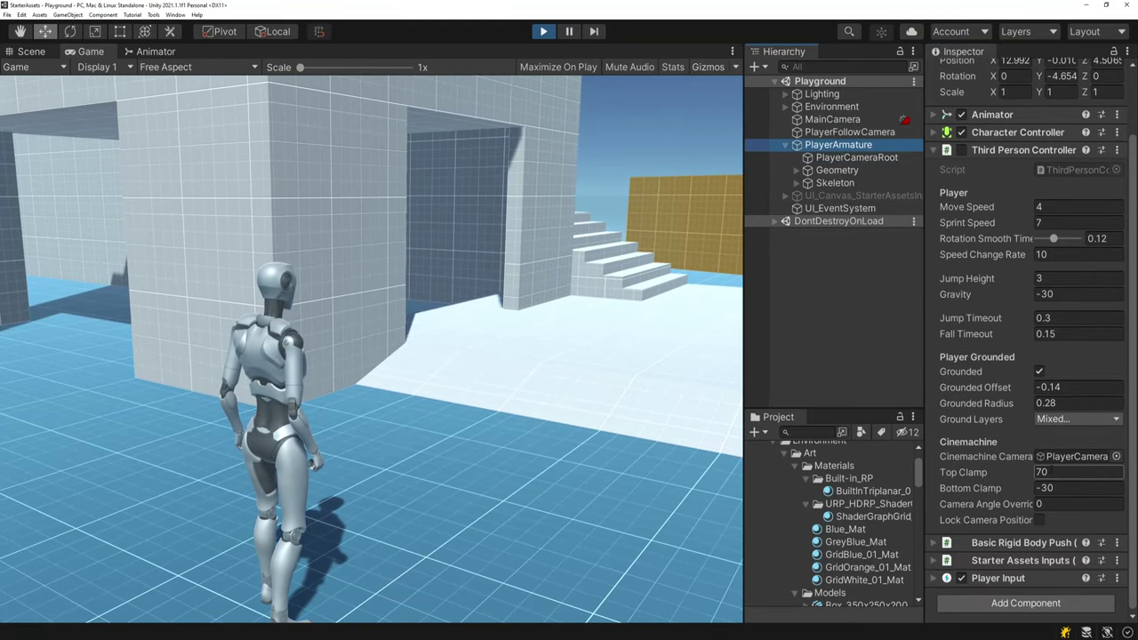
click(587, 404)
key(Escape)
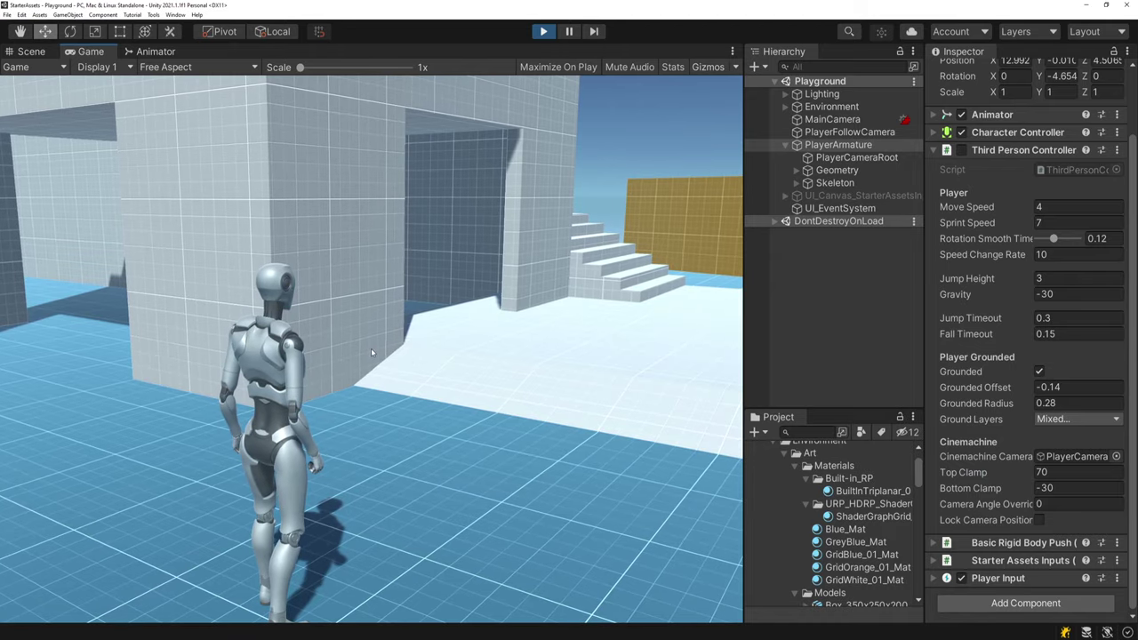
click(962, 150)
click(569, 293)
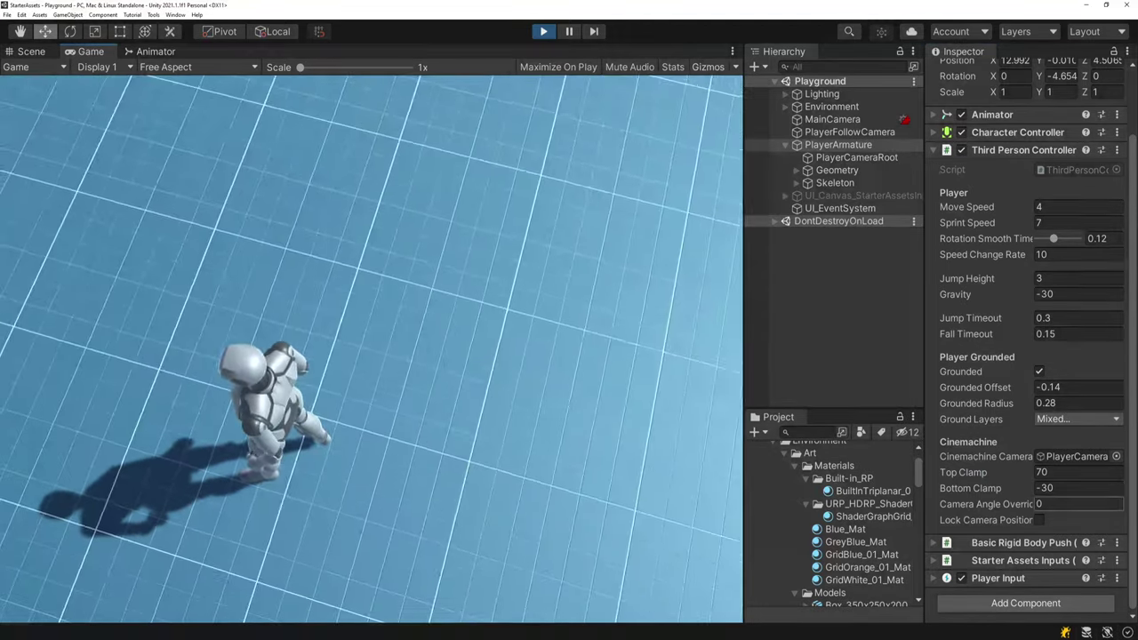
Try a Top Clamp of 90 on the Third Person Controller in the game, and restore it to 70.
click(1067, 472)
text(90)
key(Return)
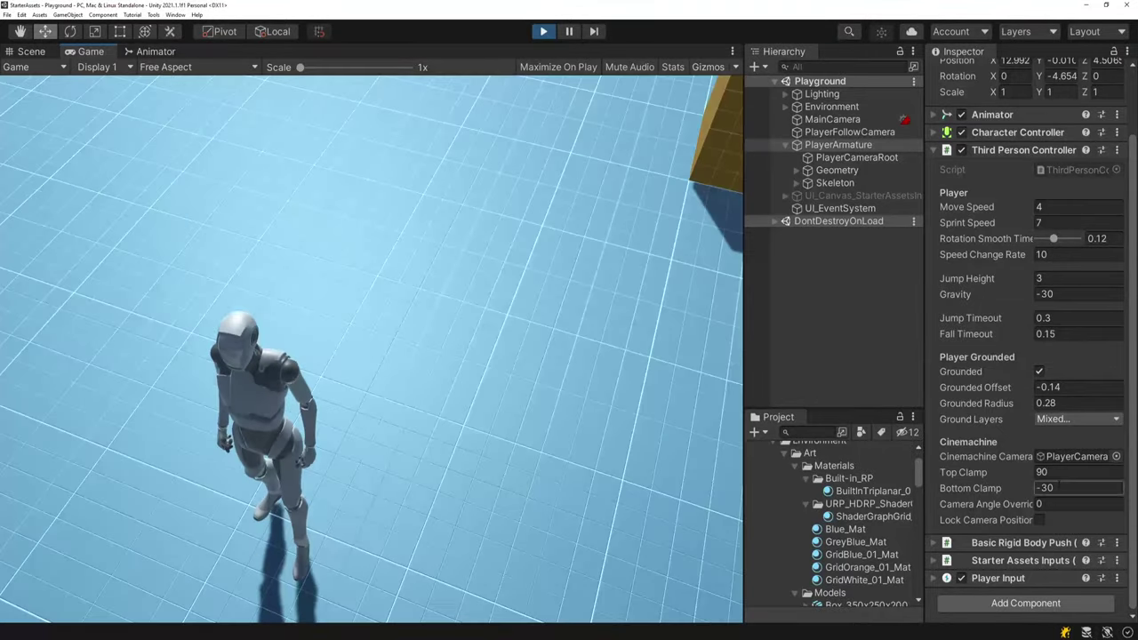
click(590, 461)
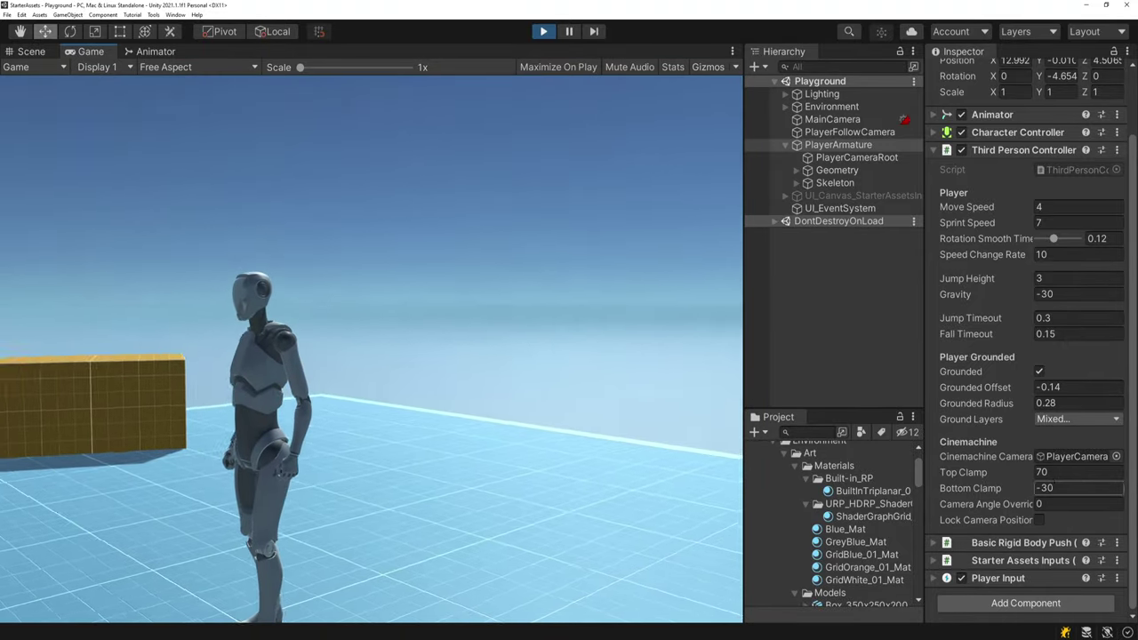
click(1058, 472)
Set the Third Person Controller's Camera Angle Override to 40.47 and enable Lock Camera Position.
drag(989, 505, 1071, 505)
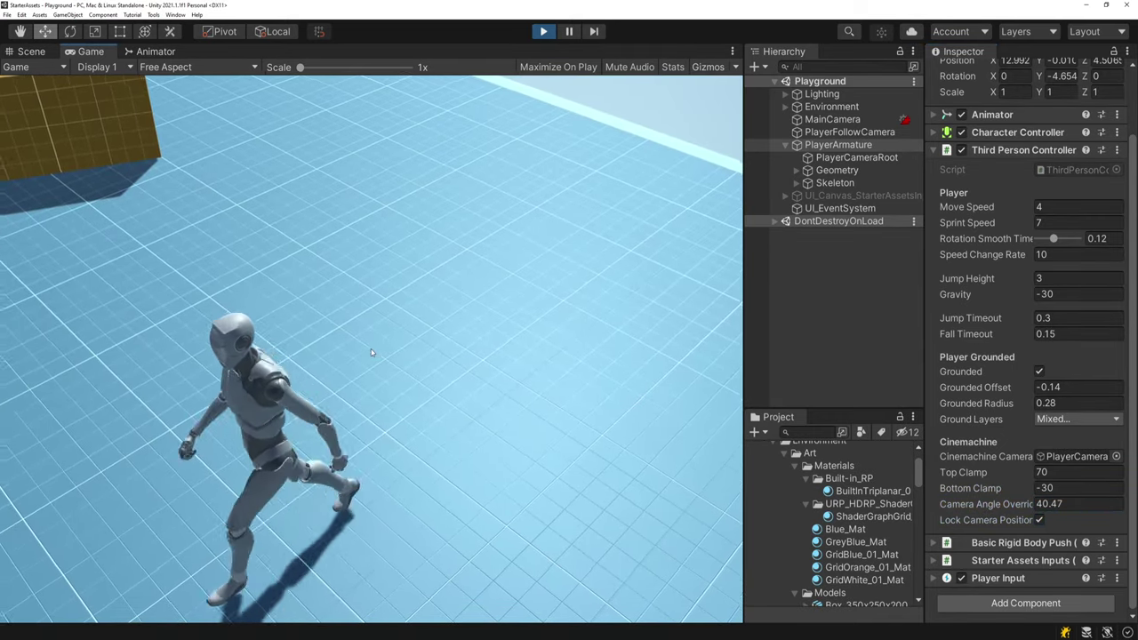
Walk the character around to test the locked camera position, and turn Lock Camera Position off on the Third Person Controller.
key(s)
key(d)
key(w)
key(a)
key(w)
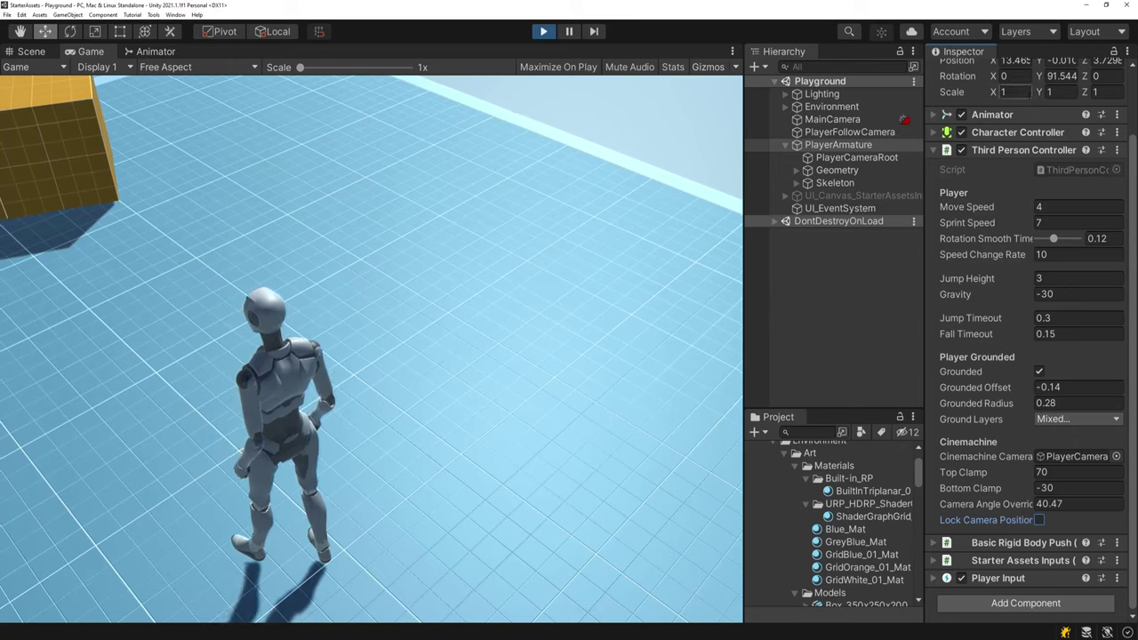
Open the ThirdPersonController script and examine the Update method with its JumpAndGravity, GroundedCheck and Move calls.
double_click(1069, 169)
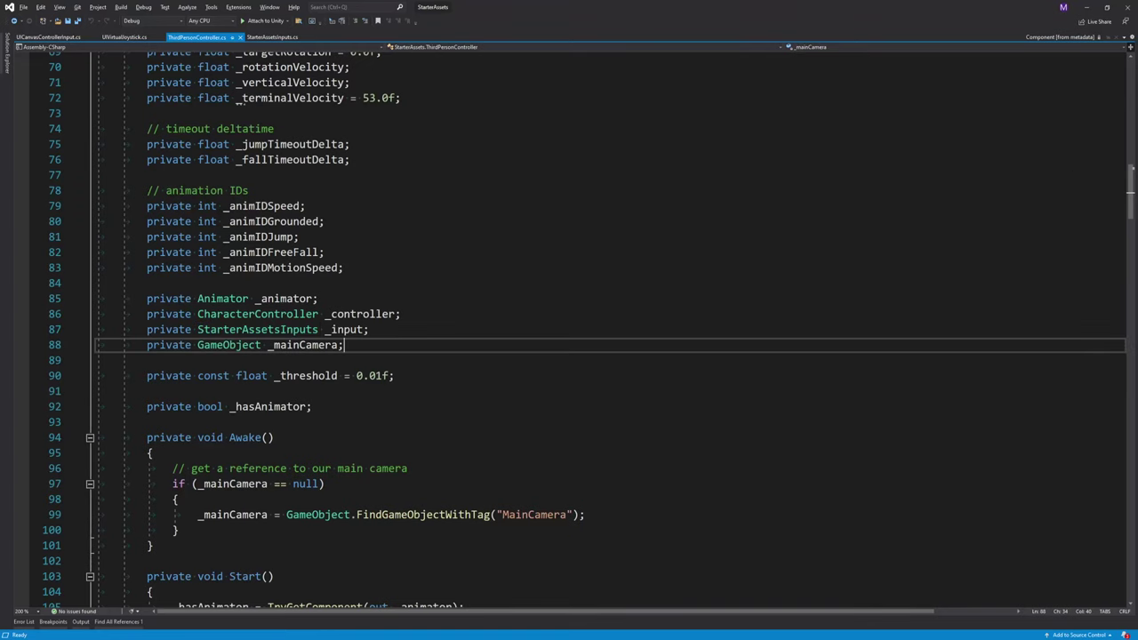
scroll(488, 435, down, 5)
scroll(458, 453, up, 4)
scroll(458, 453, down, 9)
scroll(381, 352, up, 2)
drag(147, 313, 155, 423)
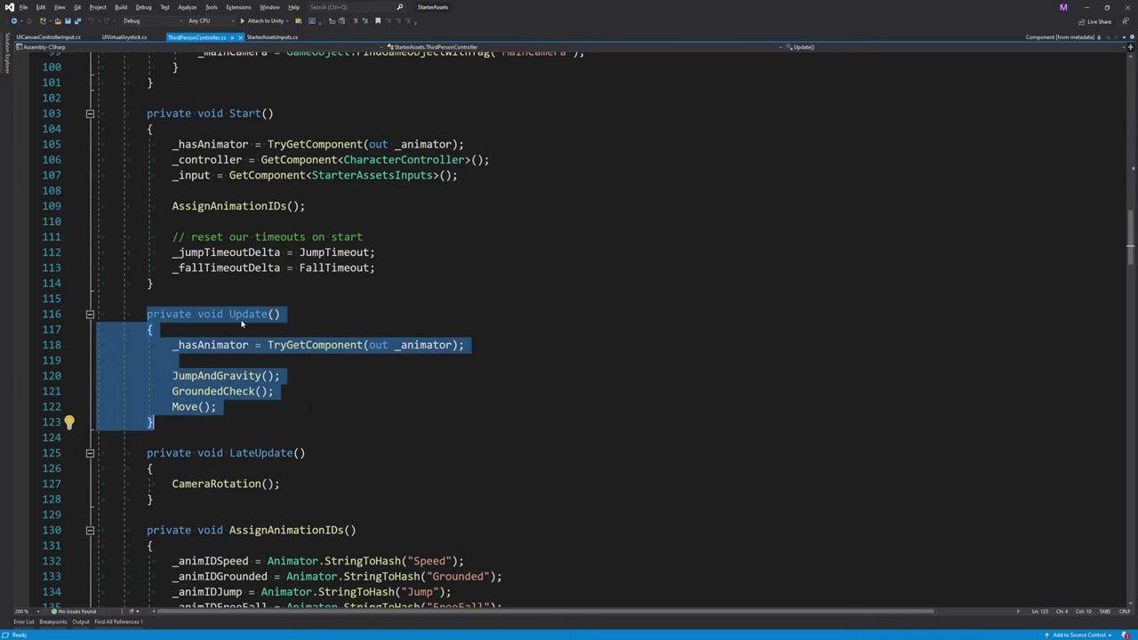
double_click(246, 313)
double_click(218, 376)
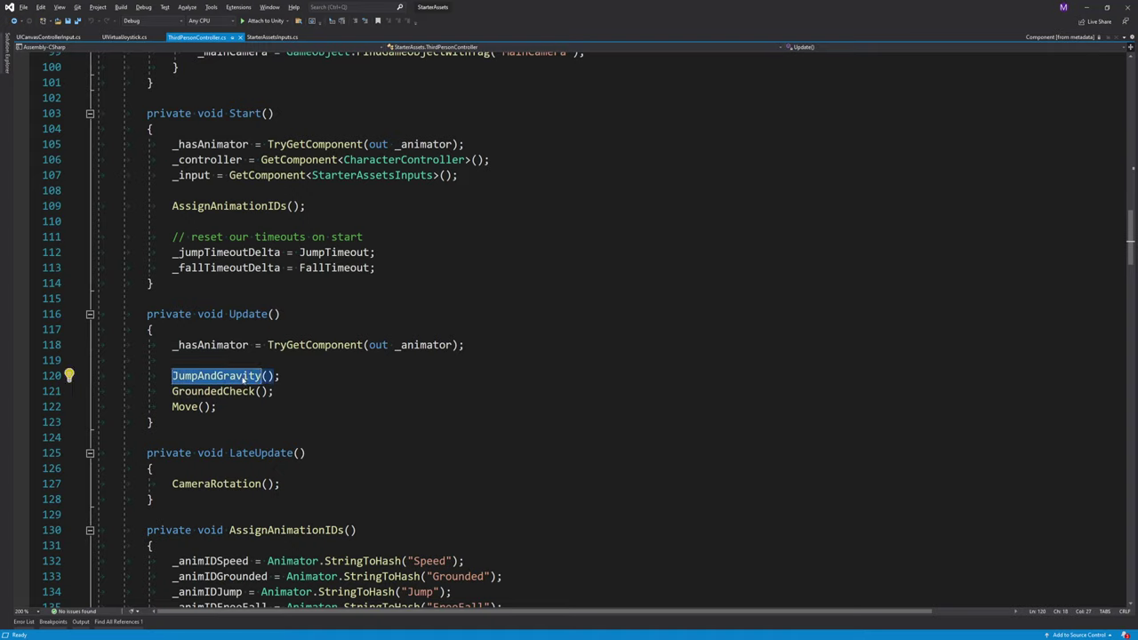
double_click(214, 391)
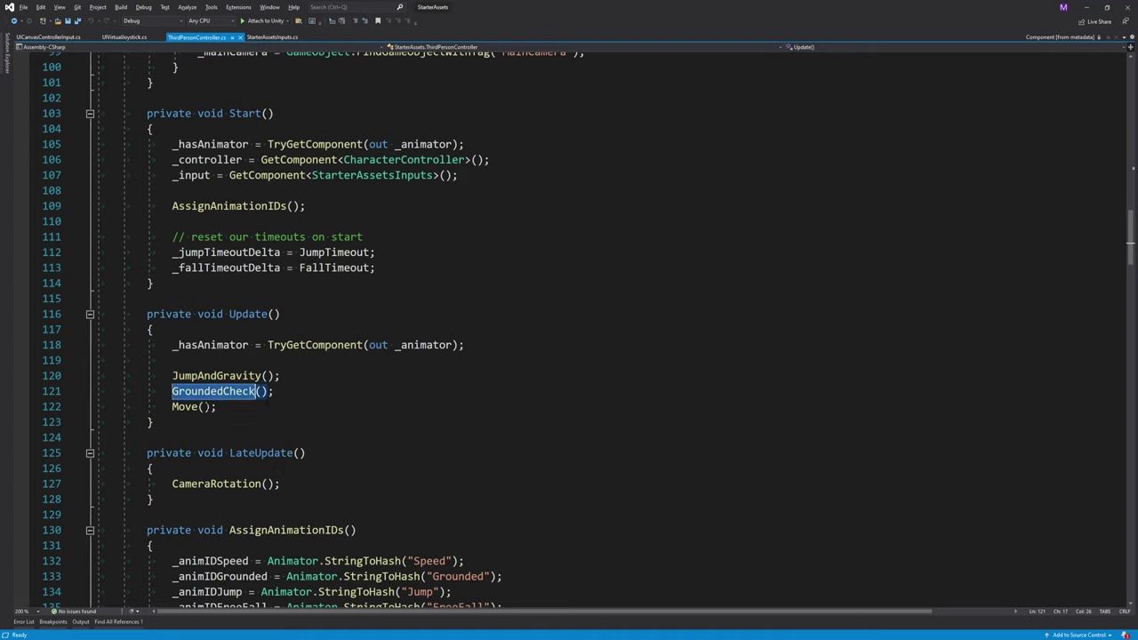
double_click(186, 406)
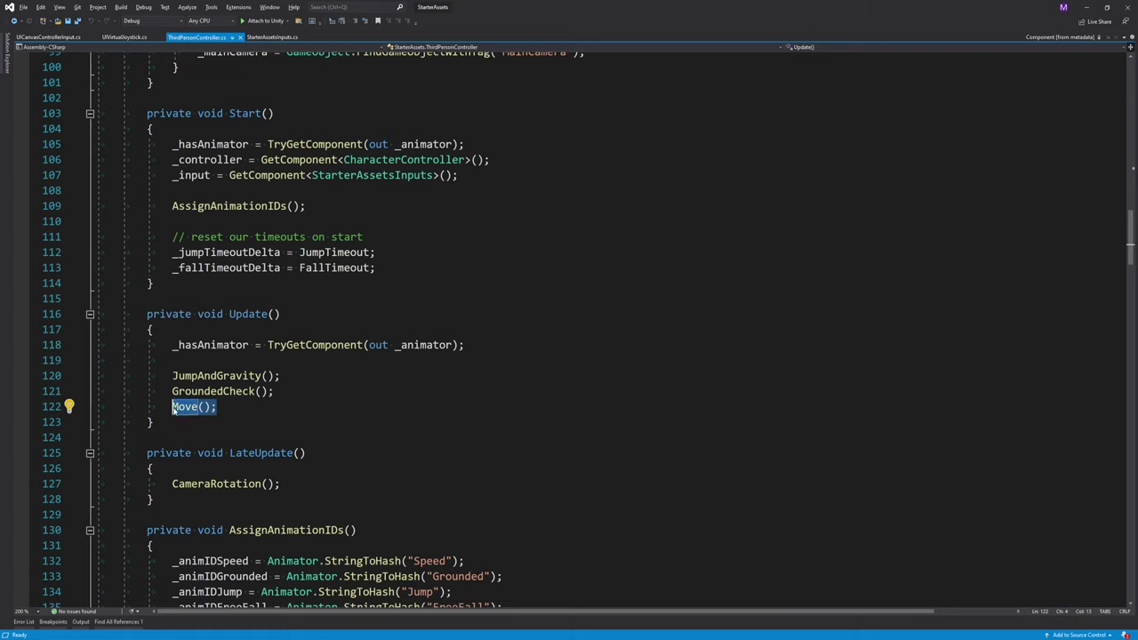
Examine how Update and LateUpdate are separated in the script, and go to the definition of CameraRotation.
double_click(248, 314)
drag(147, 313, 153, 499)
click(152, 423)
click(276, 453)
double_click(194, 484)
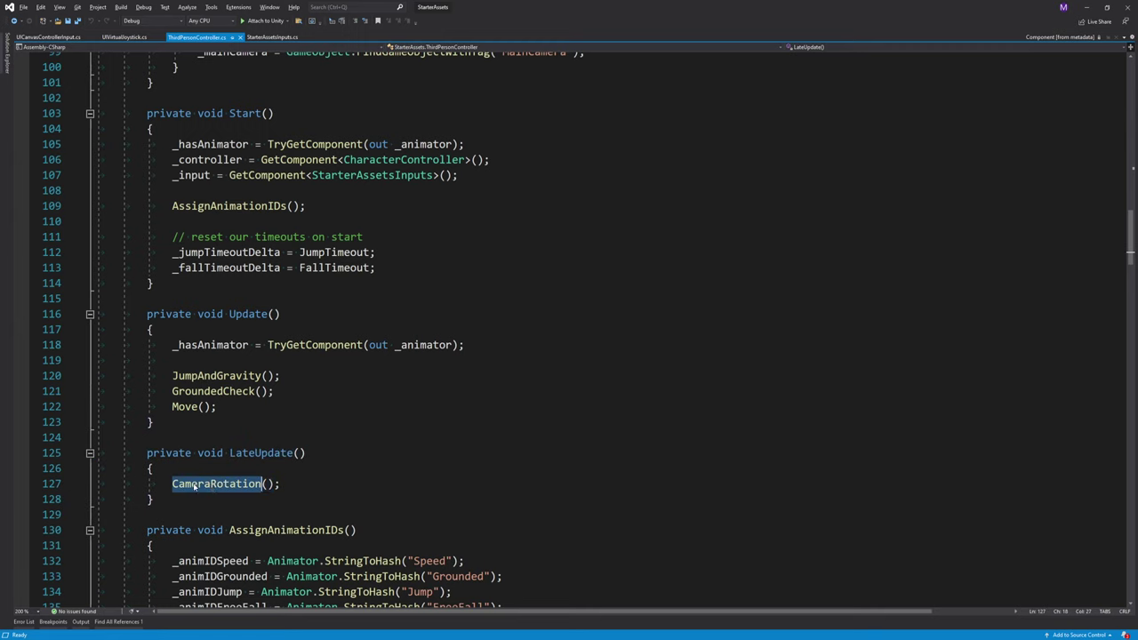
key(F12)
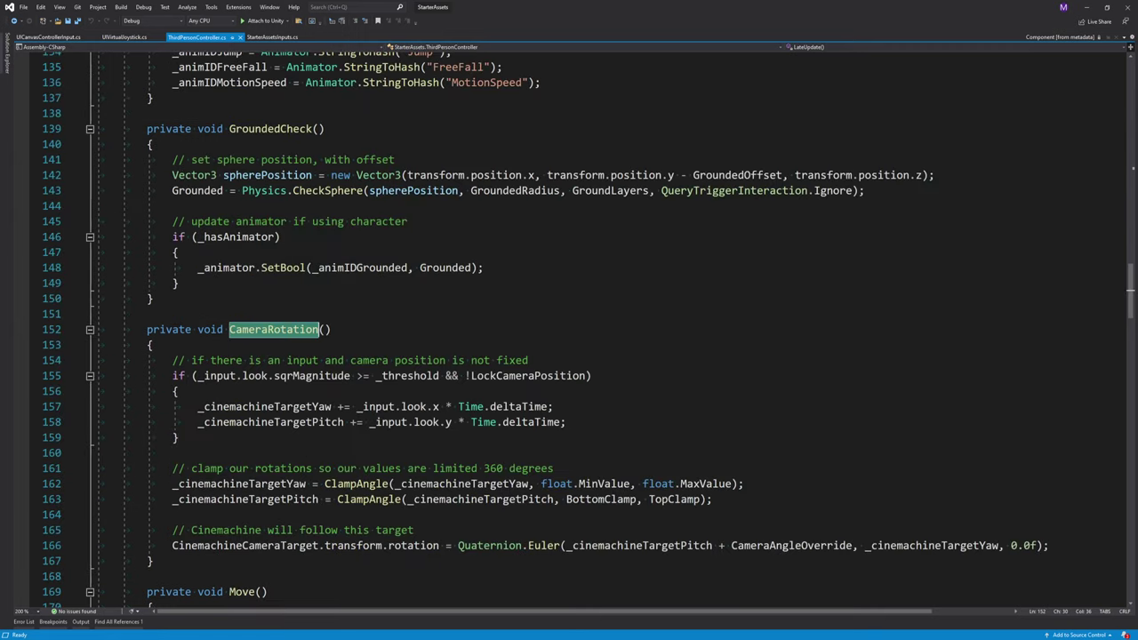
Review the CameraRotation code that sets CinemachineCameraTarget.transform.rotation, and select the matching PlayerCameraRoot object in Unity.
drag(173, 360, 630, 545)
click(204, 531)
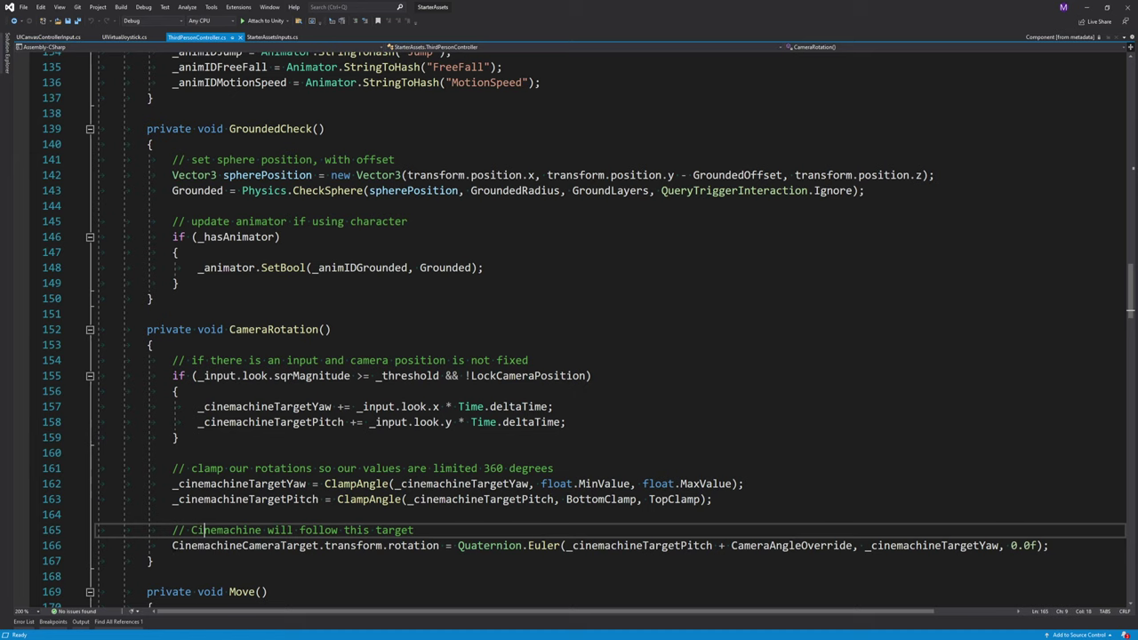
drag(173, 546, 446, 545)
mouse_move(437, 546)
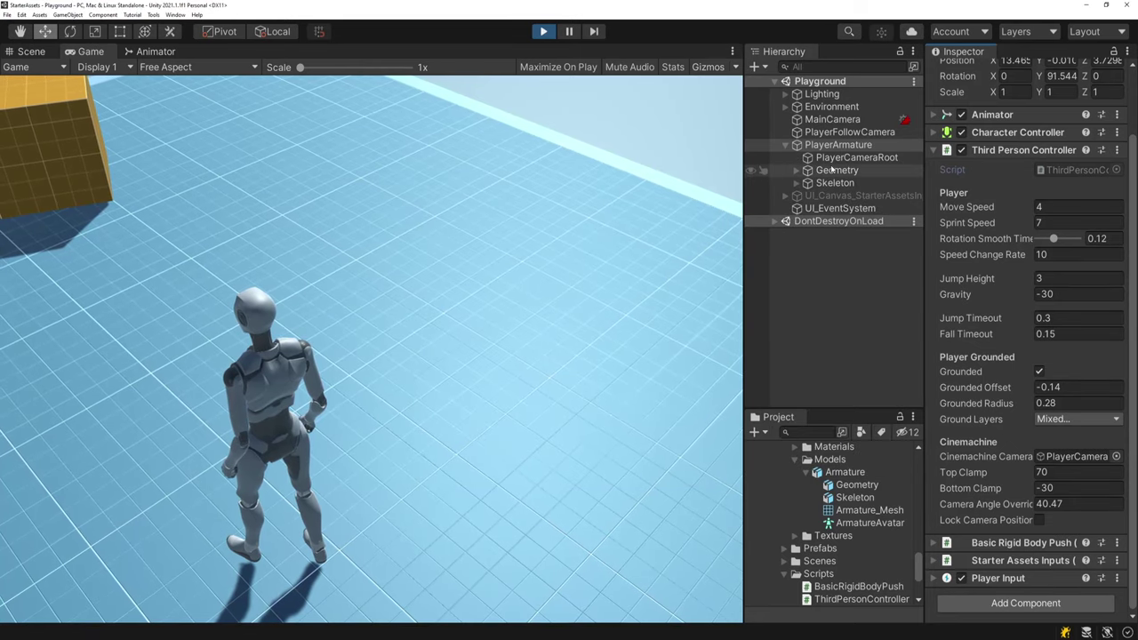
click(852, 158)
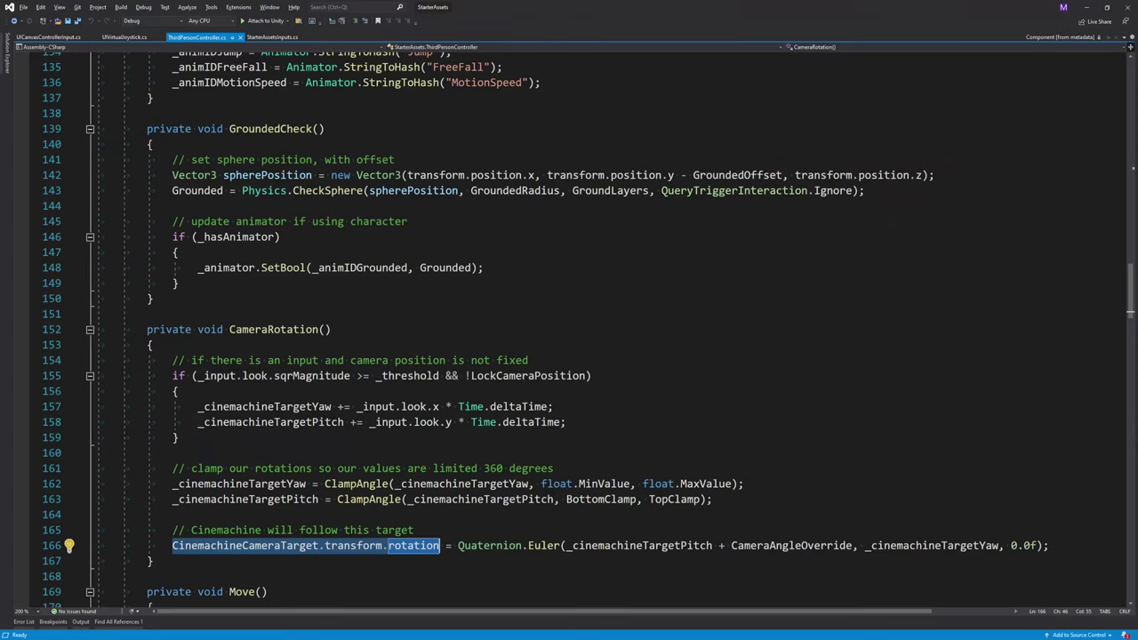
Switch to Visual Studio, navigate back to the Update method, and go to the definition of Move.
key(ctrl+minus)
key(ctrl+minus)
key(ctrl+minus)
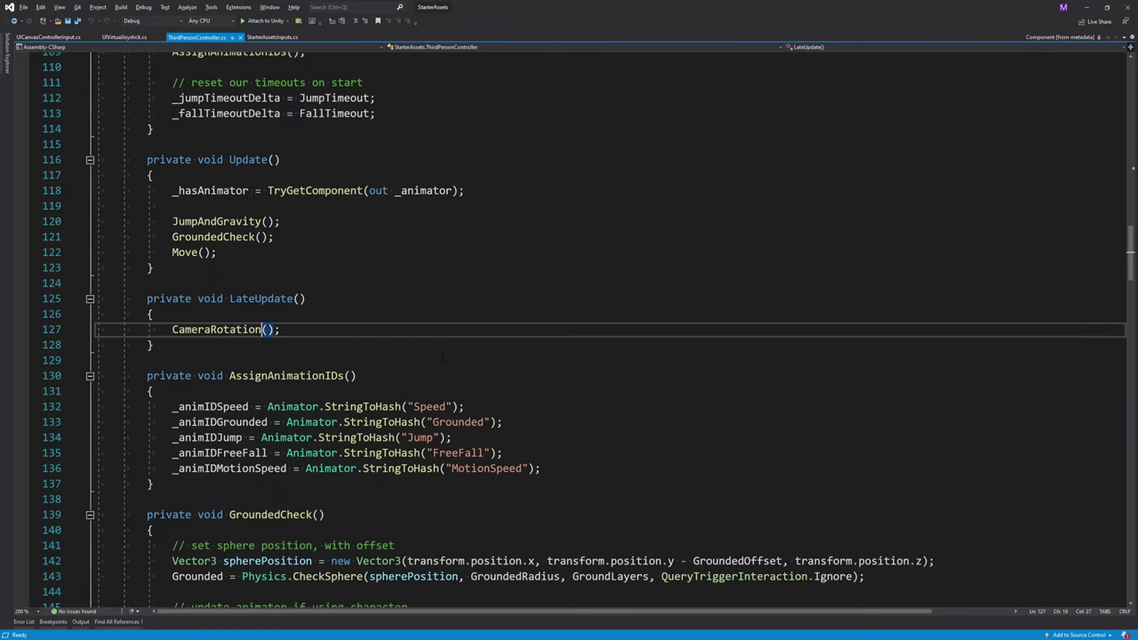
drag(147, 159, 196, 276)
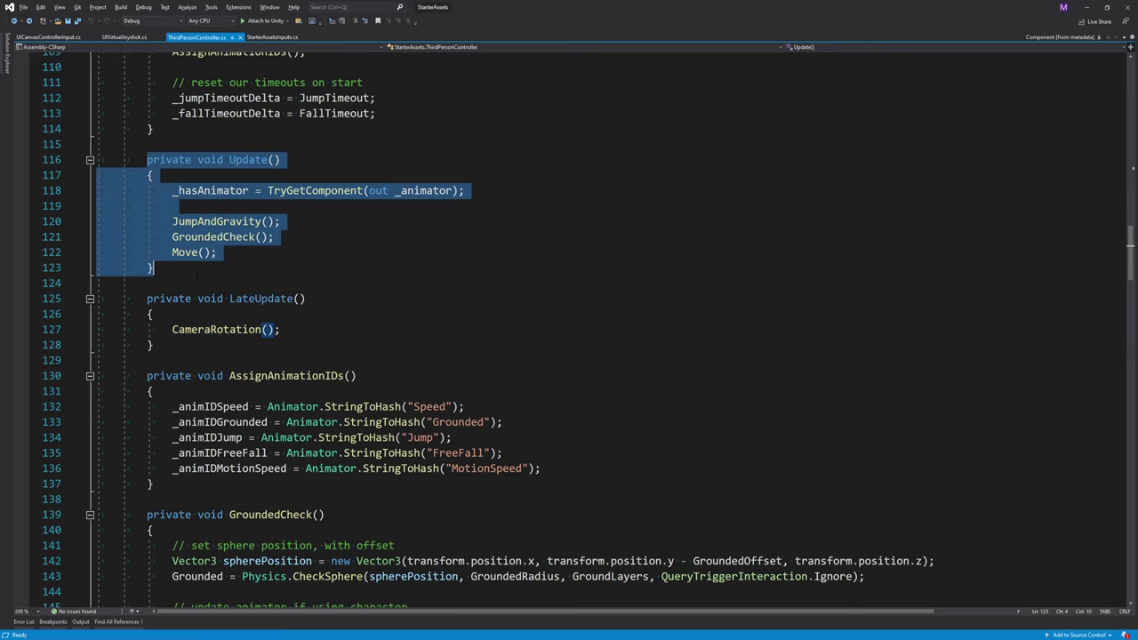
click(196, 253)
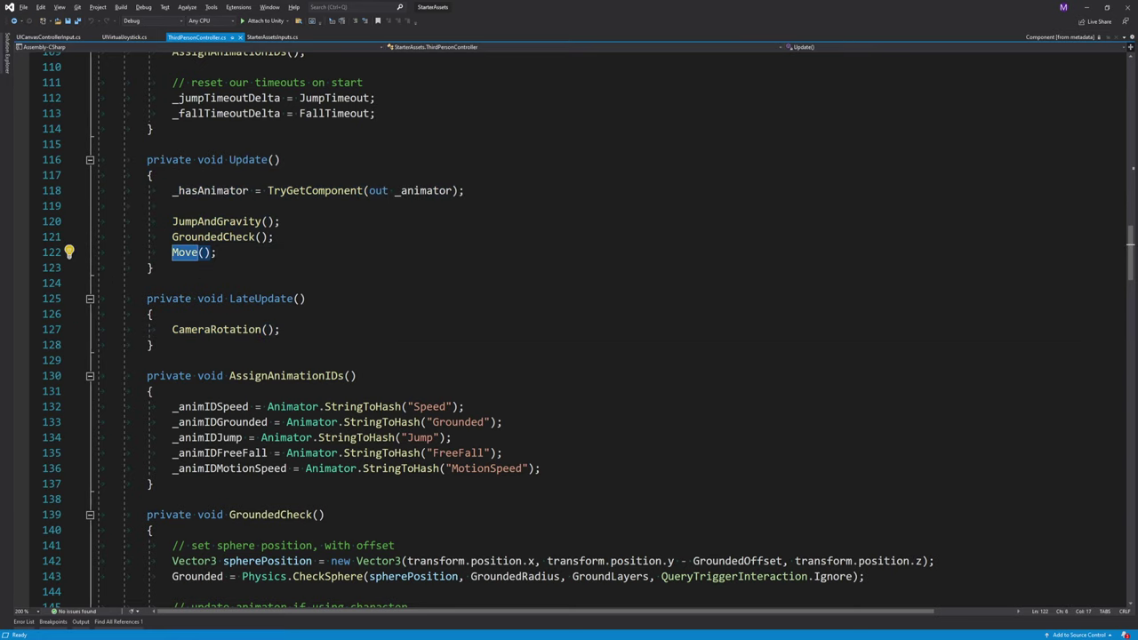
key(F12)
Examine the part of Move that calculates the target speed and handles acceleration and deceleration.
scroll(252, 308, down, 7)
scroll(253, 308, up, 2)
drag(173, 129, 471, 538)
scroll(471, 537, down, 1)
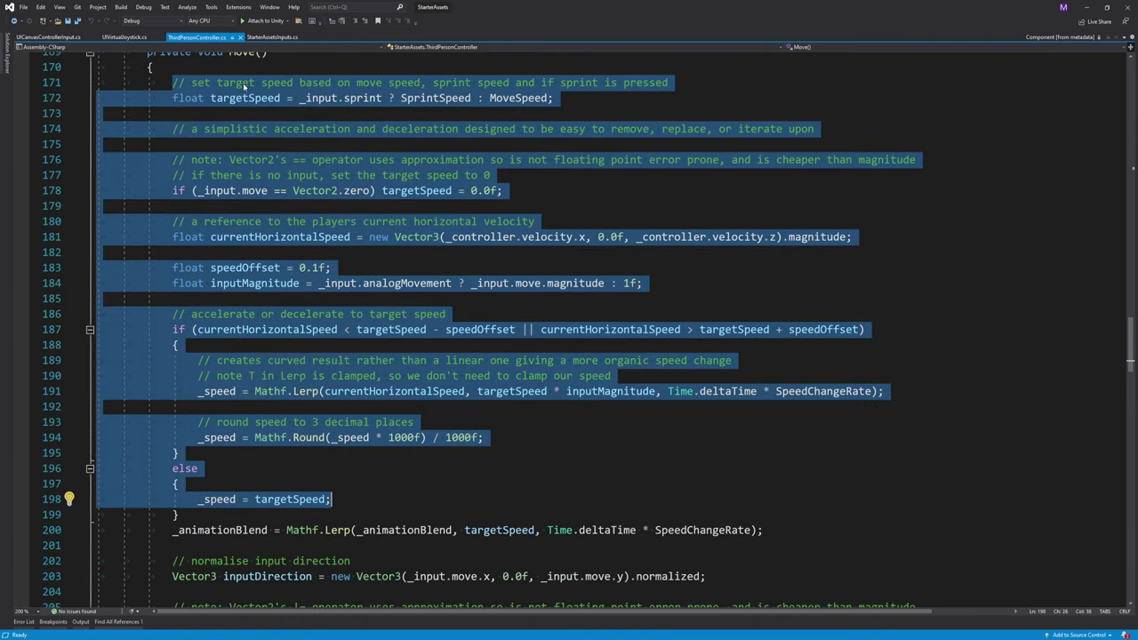
scroll(249, 98, down, 8)
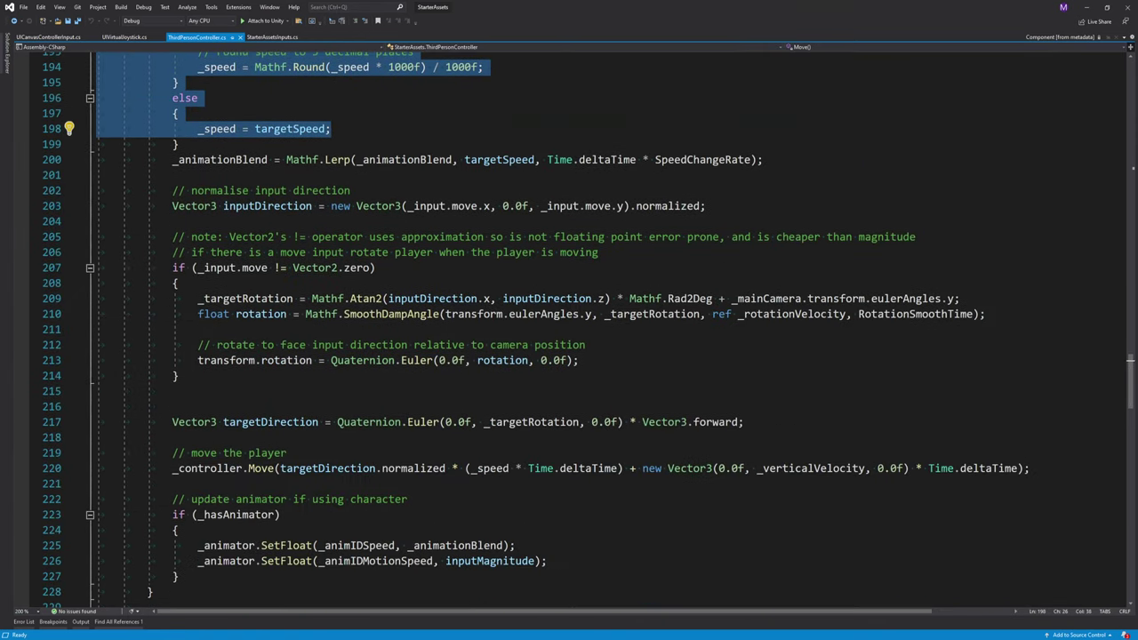
Examine the input direction and player rotation code in Move, along with the _controller.Move call.
drag(97, 174, 172, 406)
scroll(569, 329, down, 5)
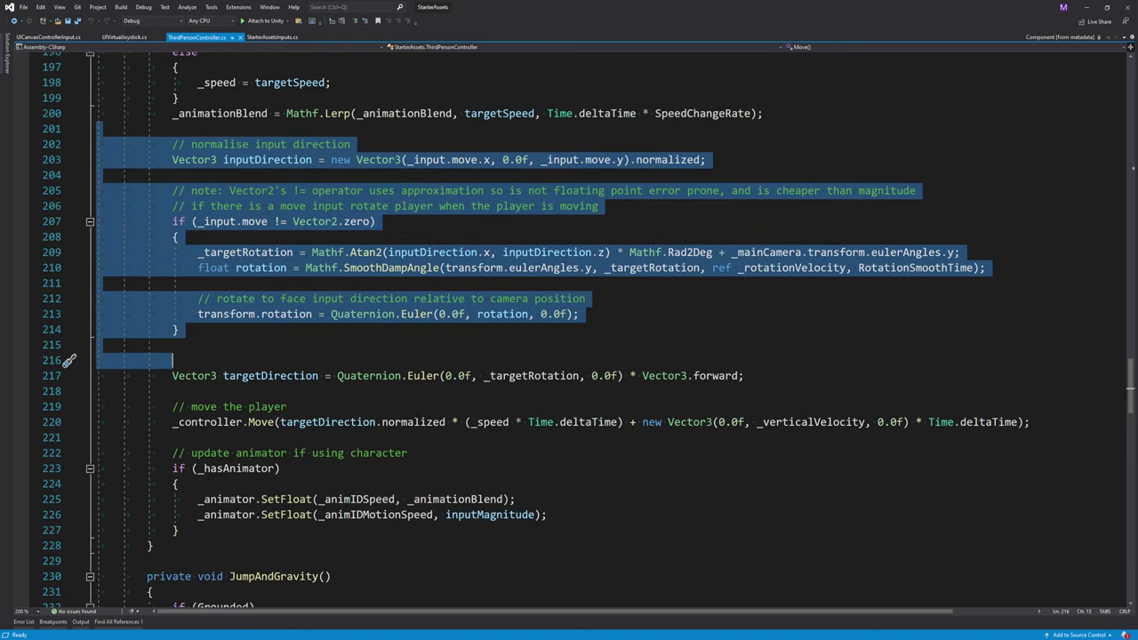
drag(173, 222, 273, 240)
double_click(190, 237)
click(270, 238)
double_click(261, 236)
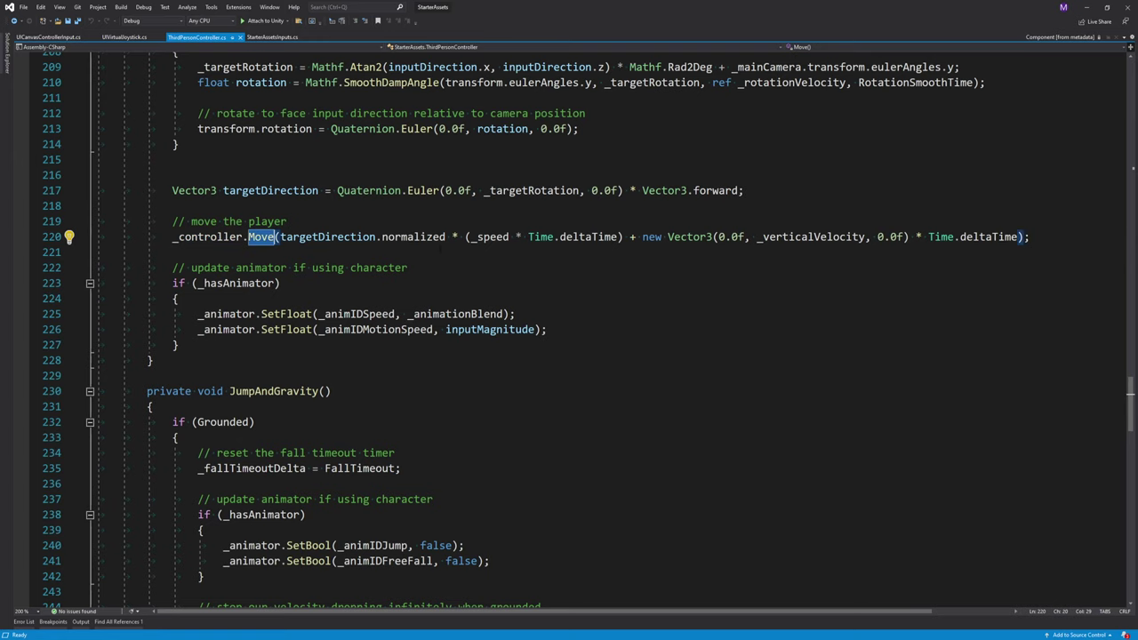
Examine the animator update at the end of Move, and read through the JumpAndGravity method.
drag(173, 268, 152, 360)
scroll(365, 424, up, 2)
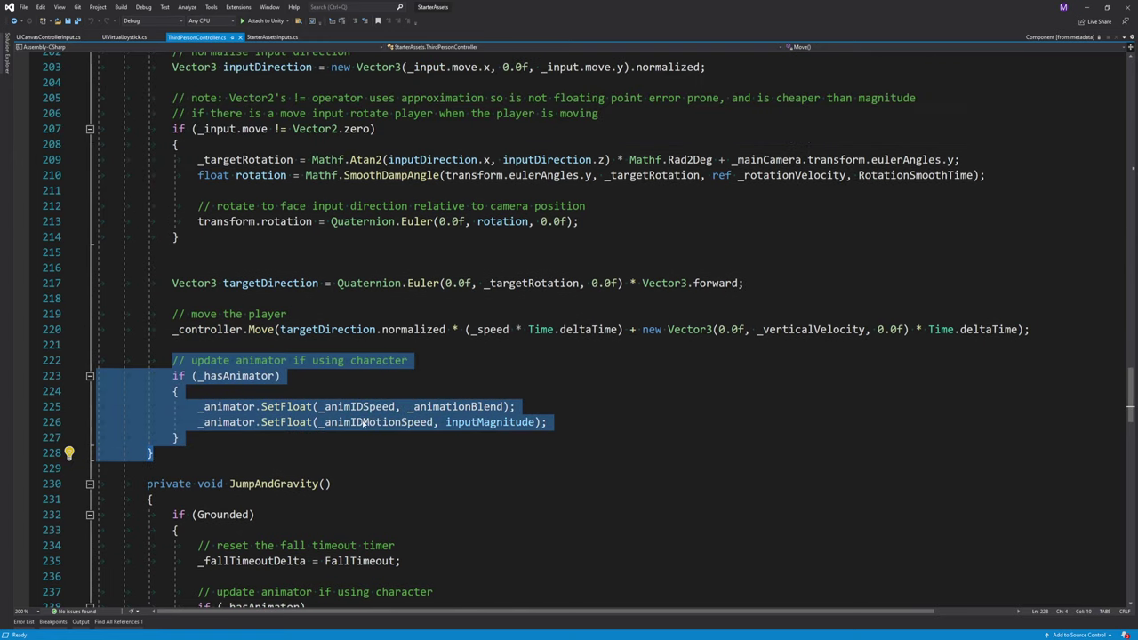
scroll(347, 437, up, 1)
scroll(347, 437, down, 10)
click(284, 66)
scroll(569, 326, down, 13)
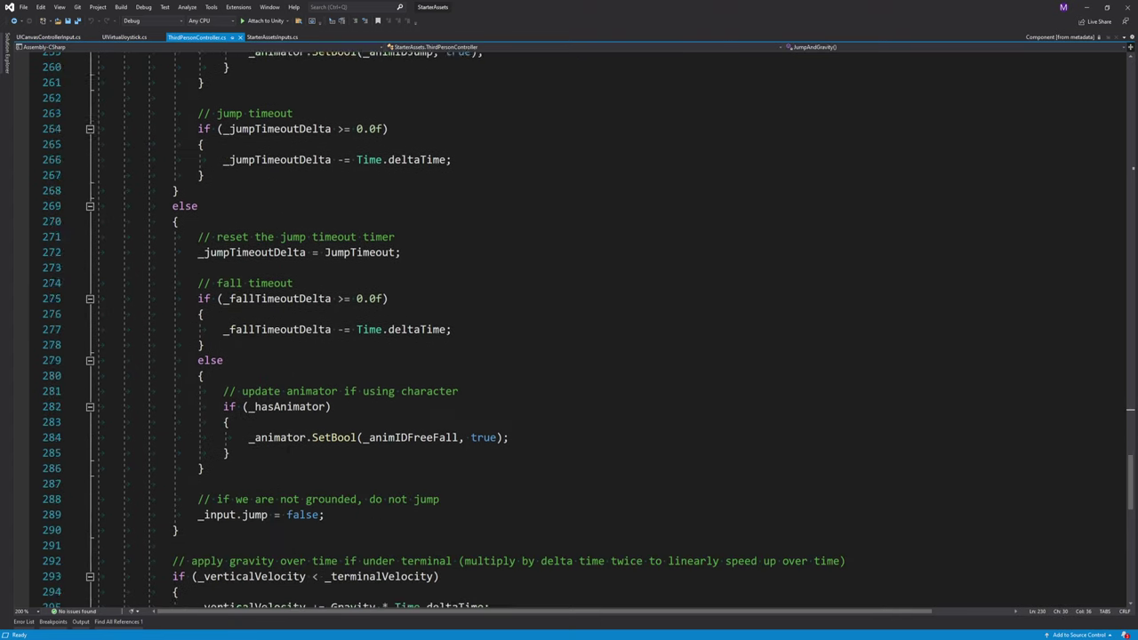
scroll(569, 325, up, 11)
scroll(291, 338, up, 7)
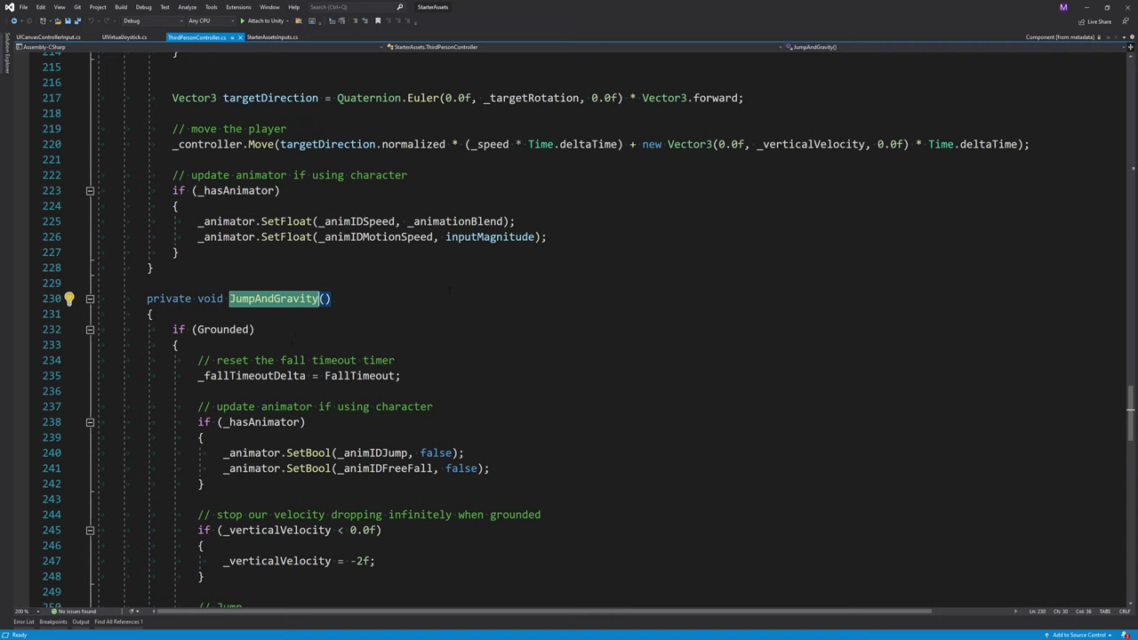
Return to Unity, select PlayerArmature, collapse its Third Person Controller and expand the Basic Rigid Body Push component.
key(ctrl+minus)
scroll(412, 324, up, 6)
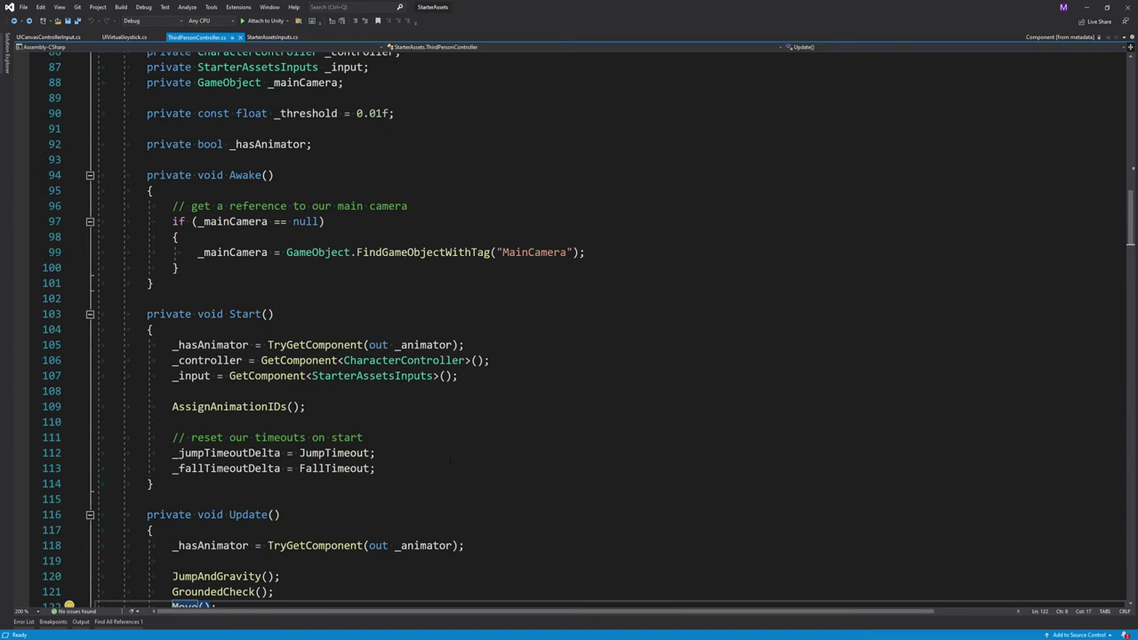
scroll(450, 461, up, 6)
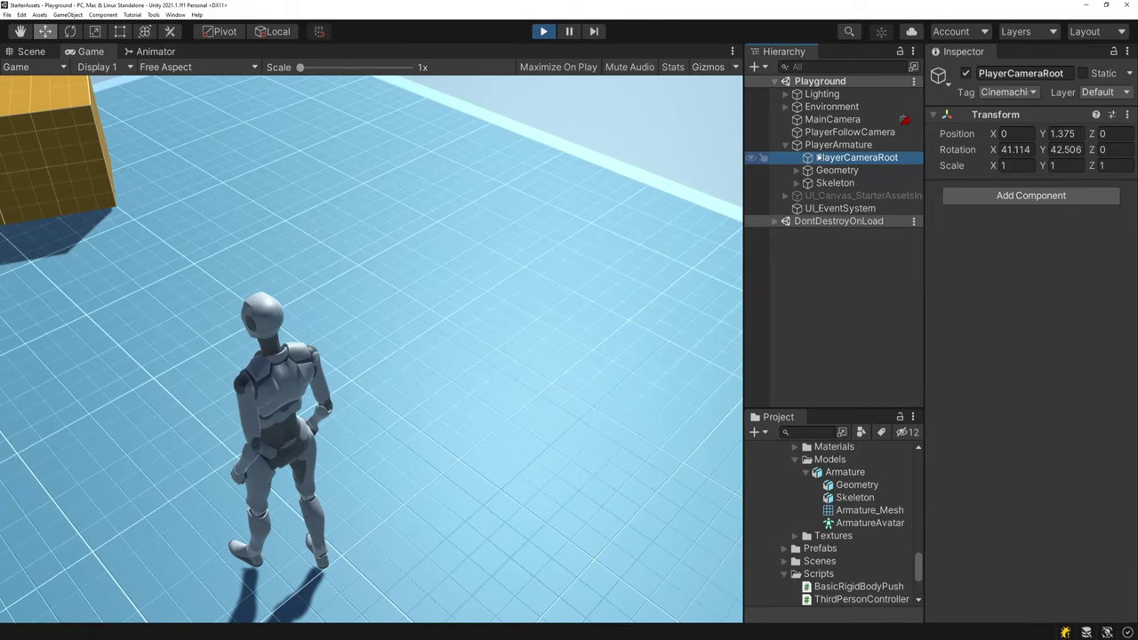
click(834, 146)
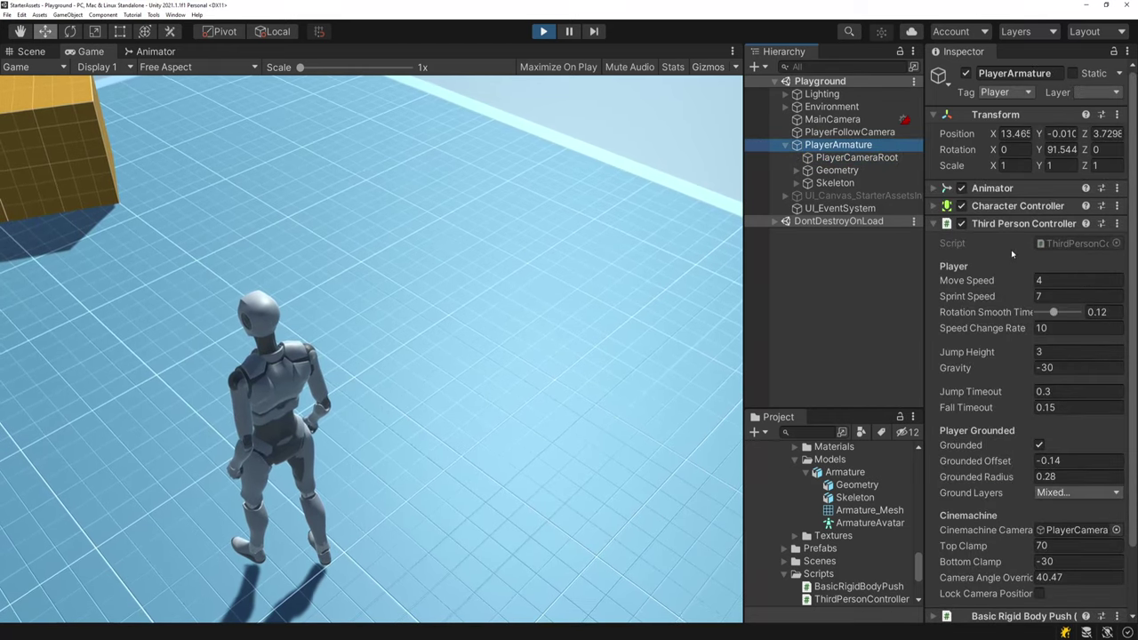
click(1004, 224)
click(1022, 241)
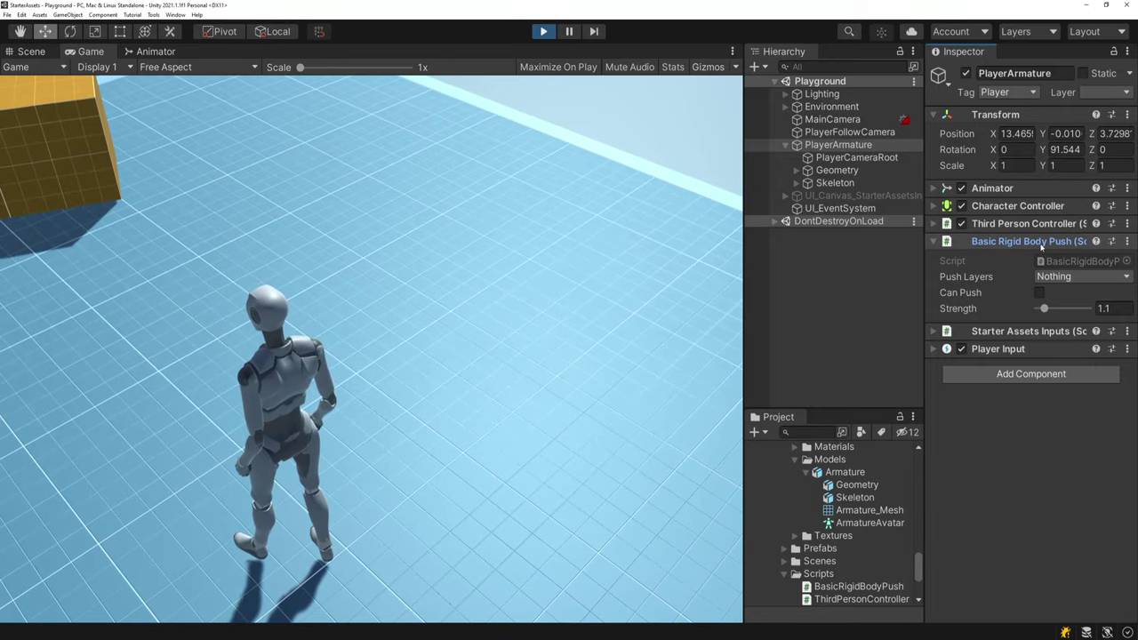
Run the character through the playground in the game up to the raised platform with the orange box.
click(524, 59)
key(shift+w)
key(w)
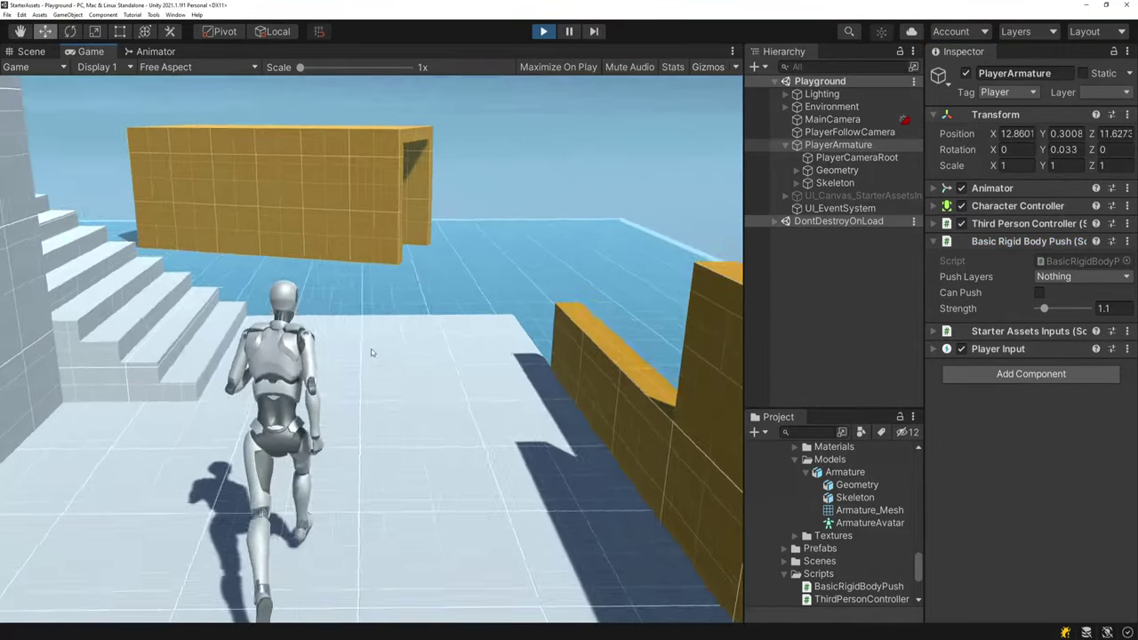
key(w)
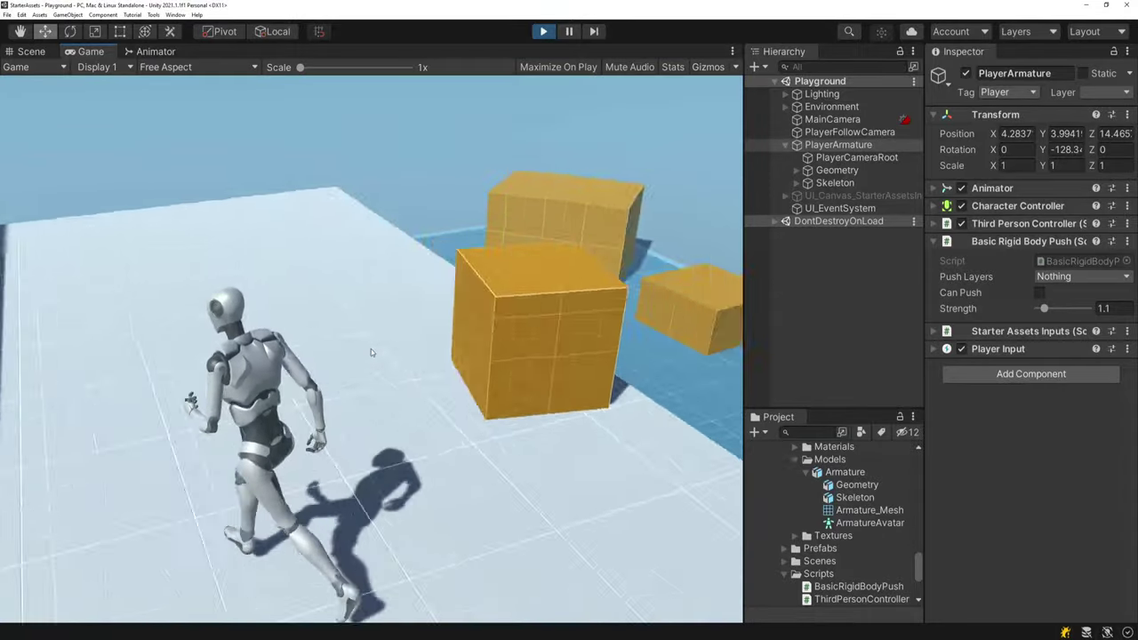
Walk the character against the orange box on the platform from different sides to test whether it can be pushed.
key(s)
key(a)
key(w)
key(s)
key(w)
key(s)
key(w)
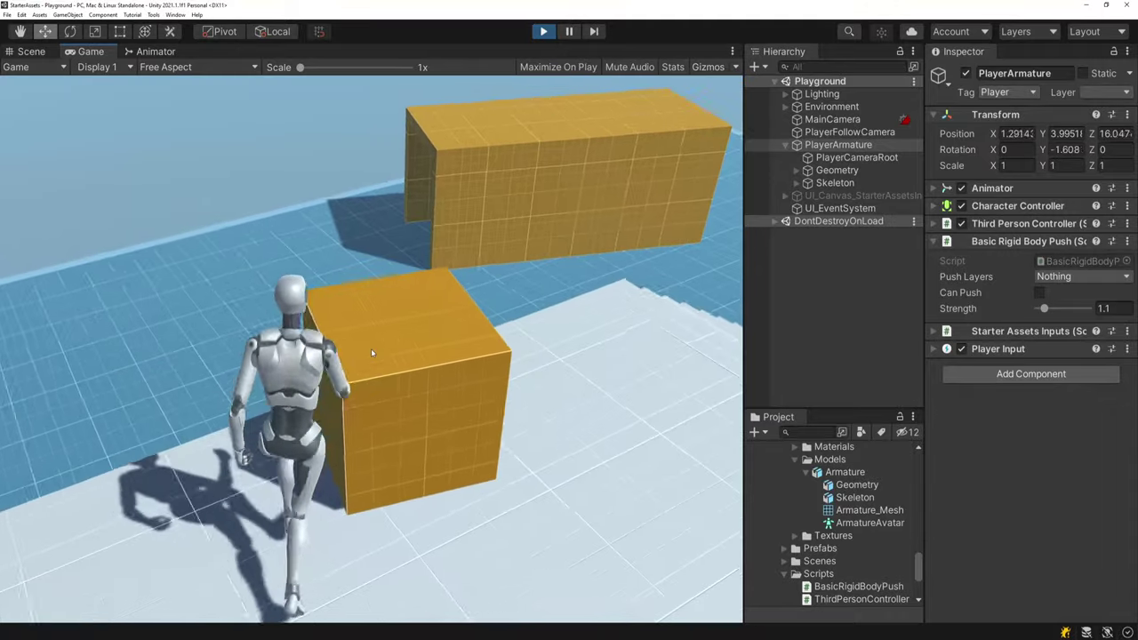
key(s)
key(d)
key(w)
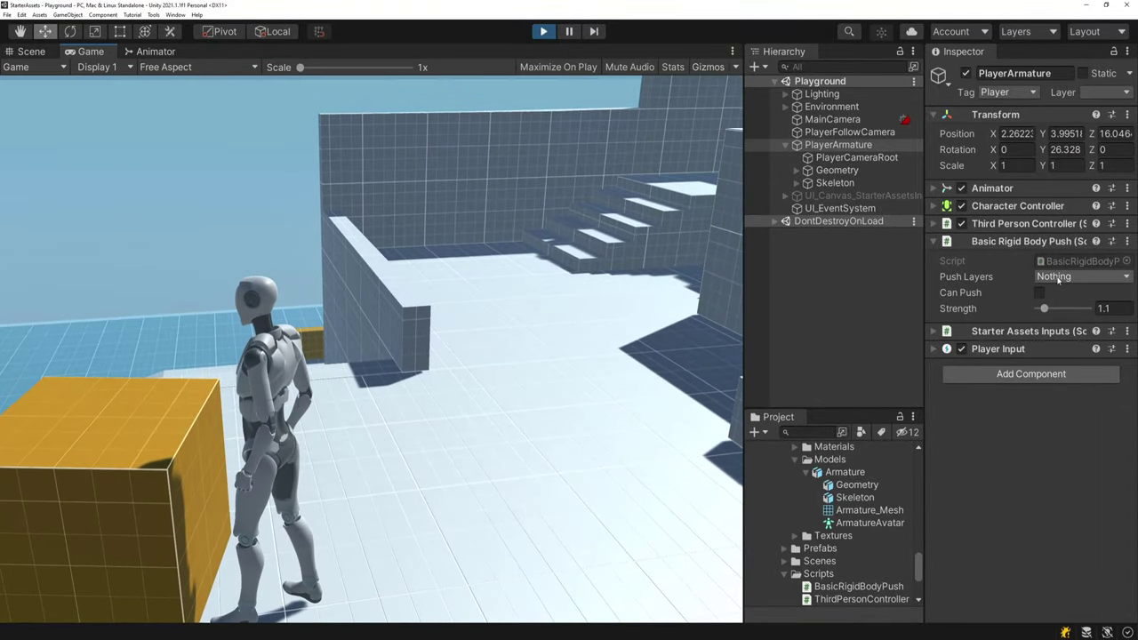
Set Basic Rigid Body Push's Push Layers to Everything, enable Can Push, and walk the character into the box to test it.
click(1060, 277)
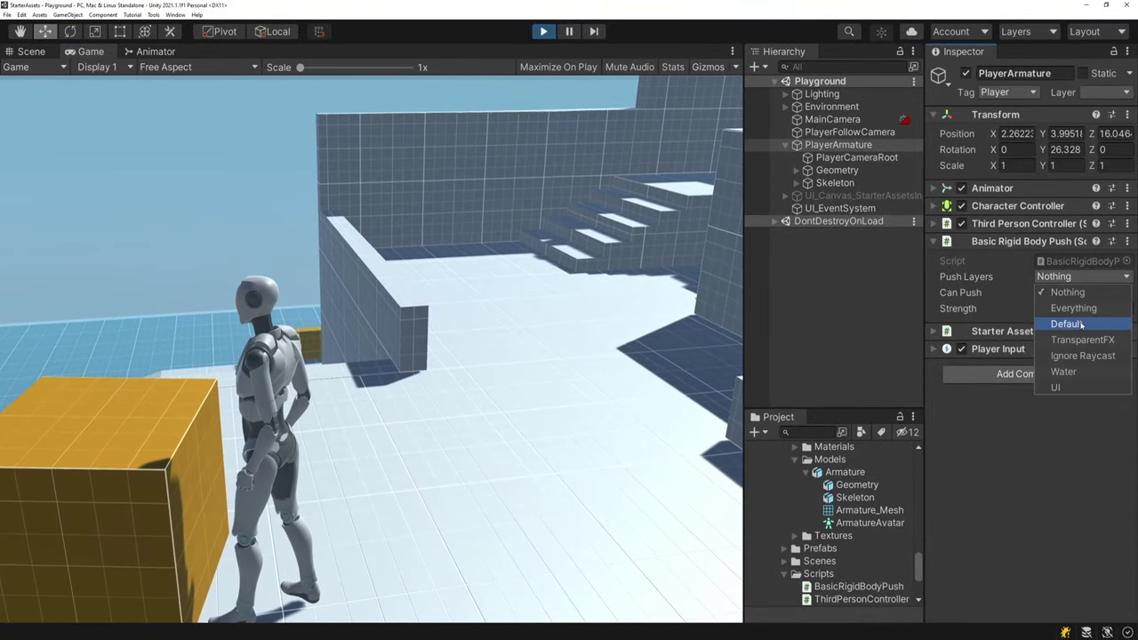
click(1074, 308)
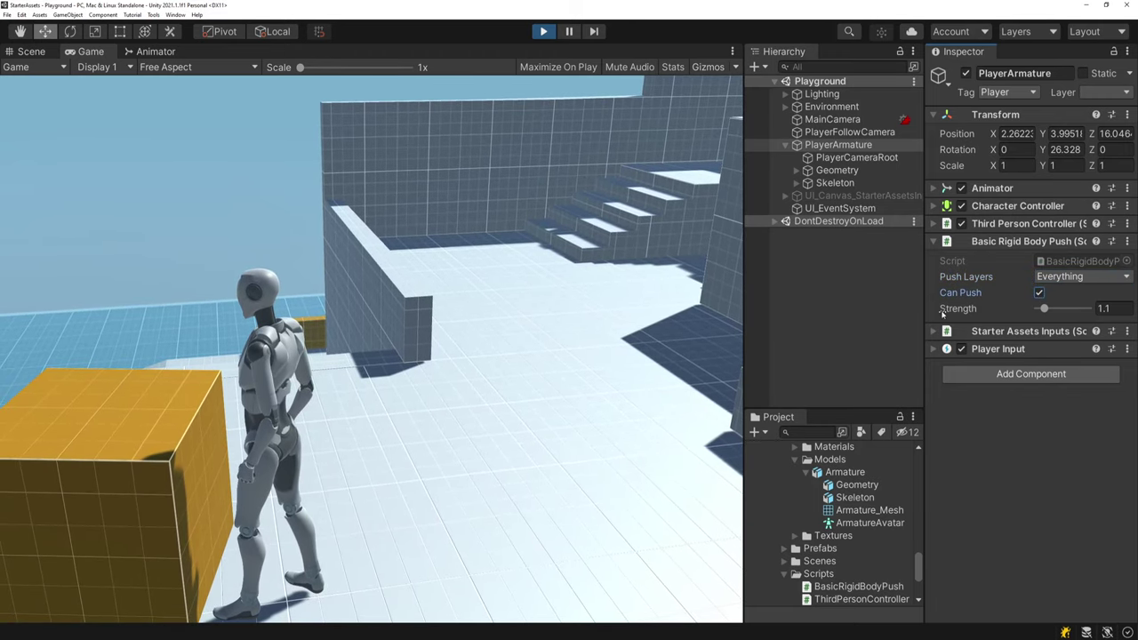
click(371, 353)
key(w)
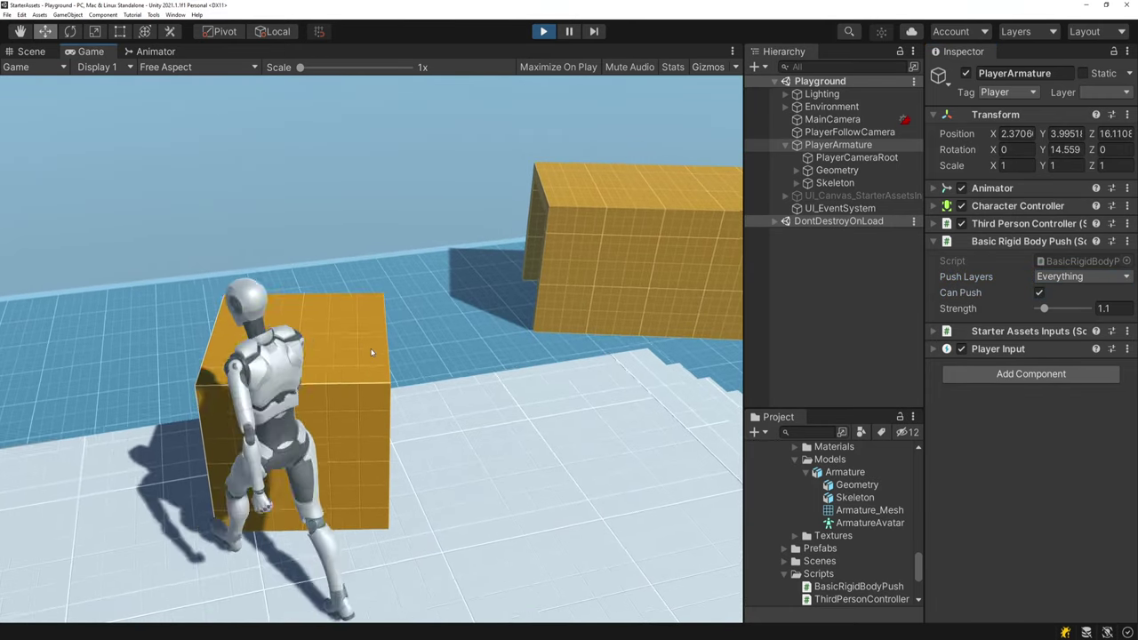
key(s)
Switch to the Scene view, move close to the platform, and select the orange box beside the character.
click(31, 50)
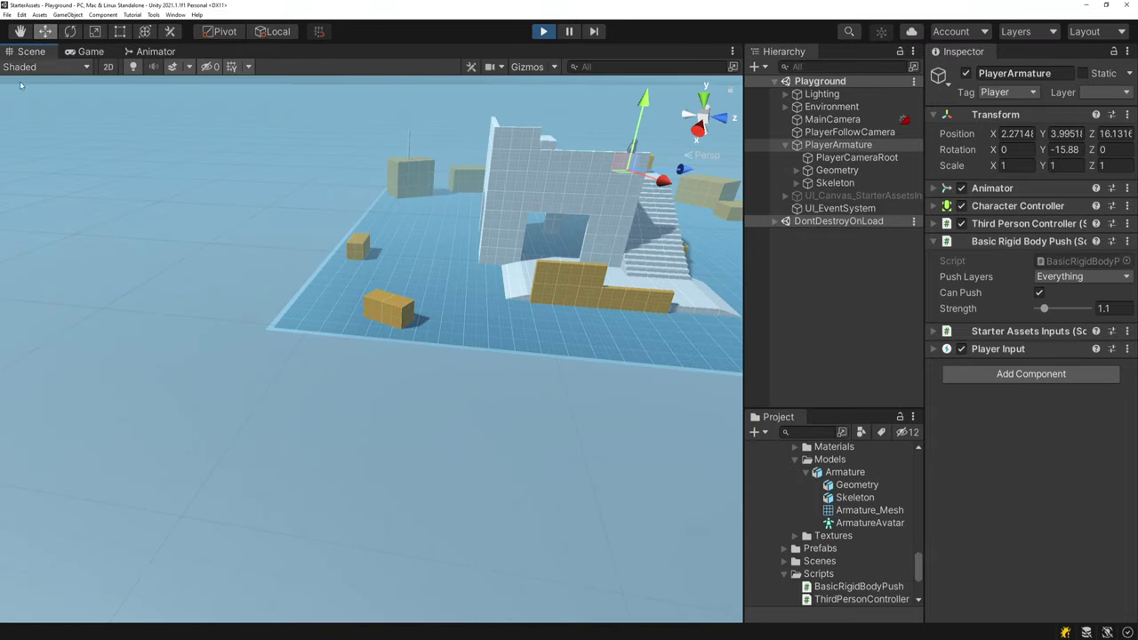
key(w)
right_drag(601, 260, 506, 248)
key(d)
click(338, 395)
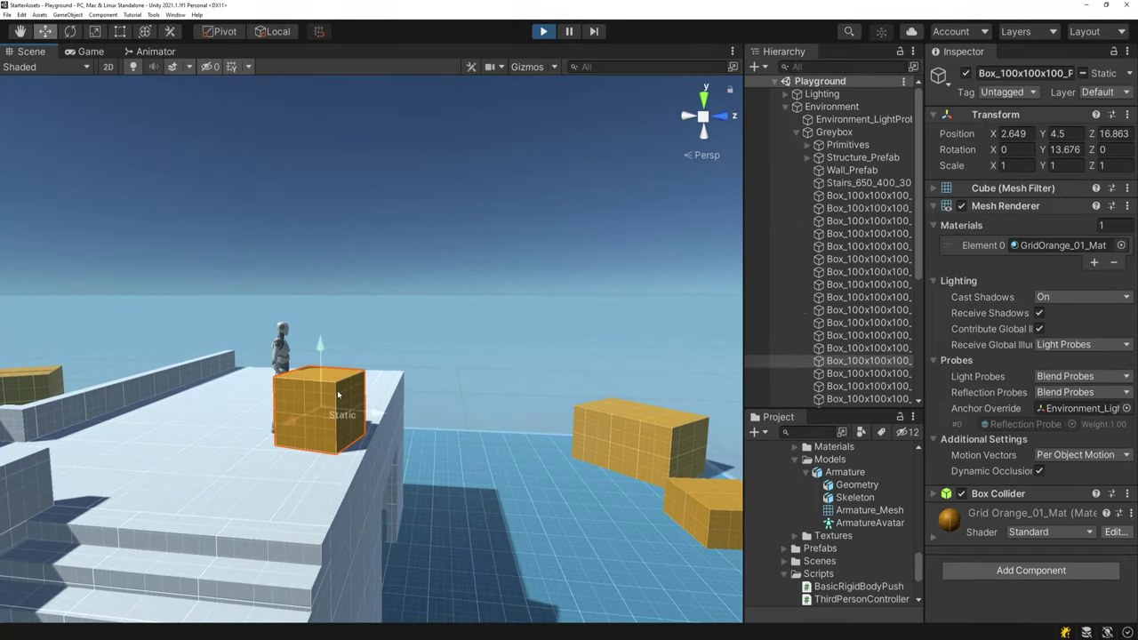
Add a Rigidbody component to the selected orange box and walk the character into it in the game to test pushing.
click(1031, 212)
click(1038, 302)
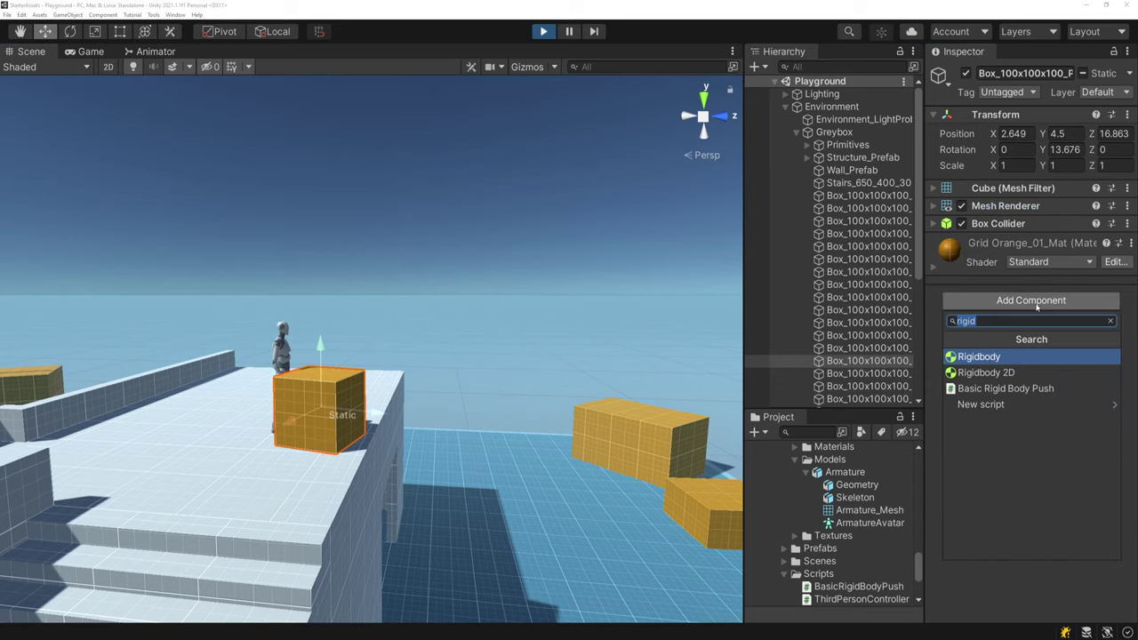
key(Return)
click(92, 52)
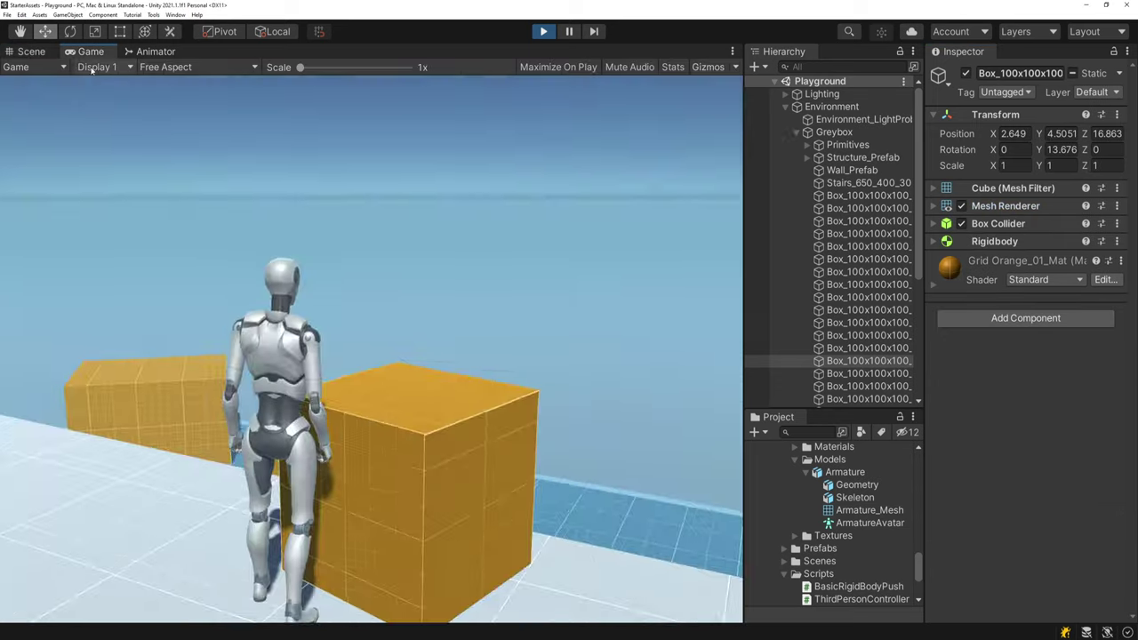
key(w)
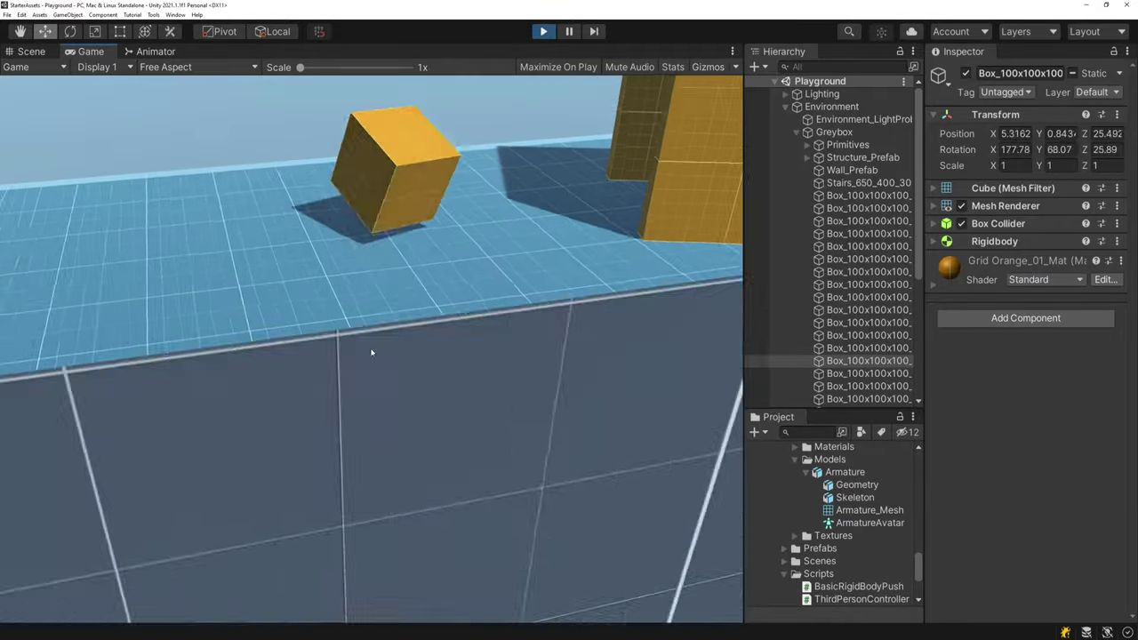
key(Escape)
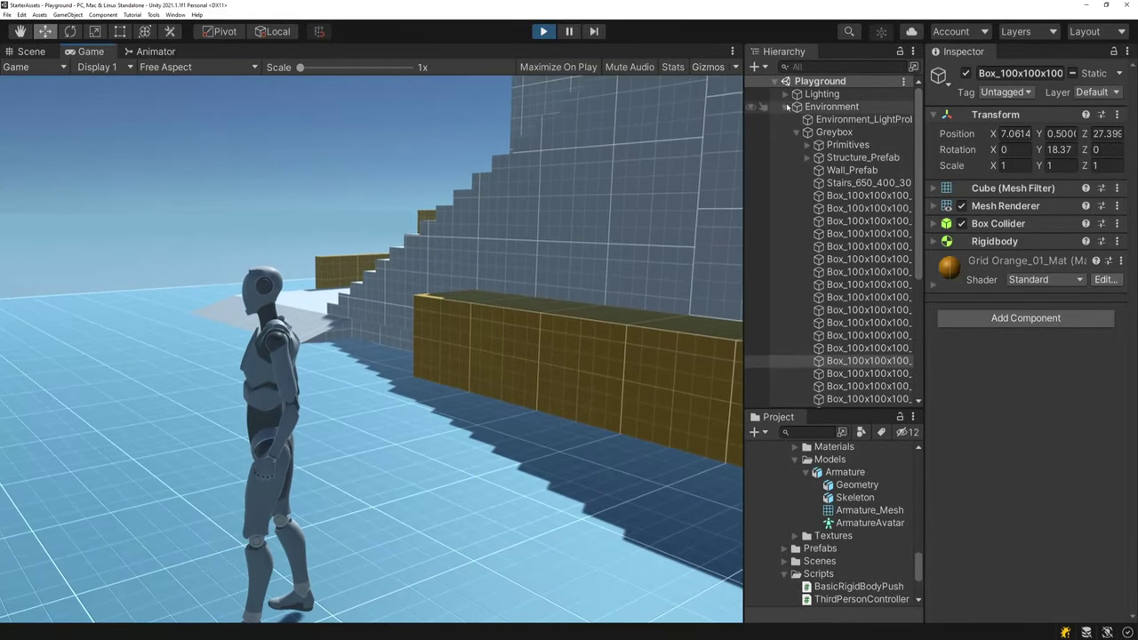
Select PlayerArmature in the scene hierarchy and set its Basic Rigid Body Push Strength to 5.
click(785, 106)
click(837, 144)
drag(1045, 309, 1100, 313)
Walk the character into the orange box on the ground to test the stronger push, then release the game's mouse capture.
click(539, 400)
key(w)
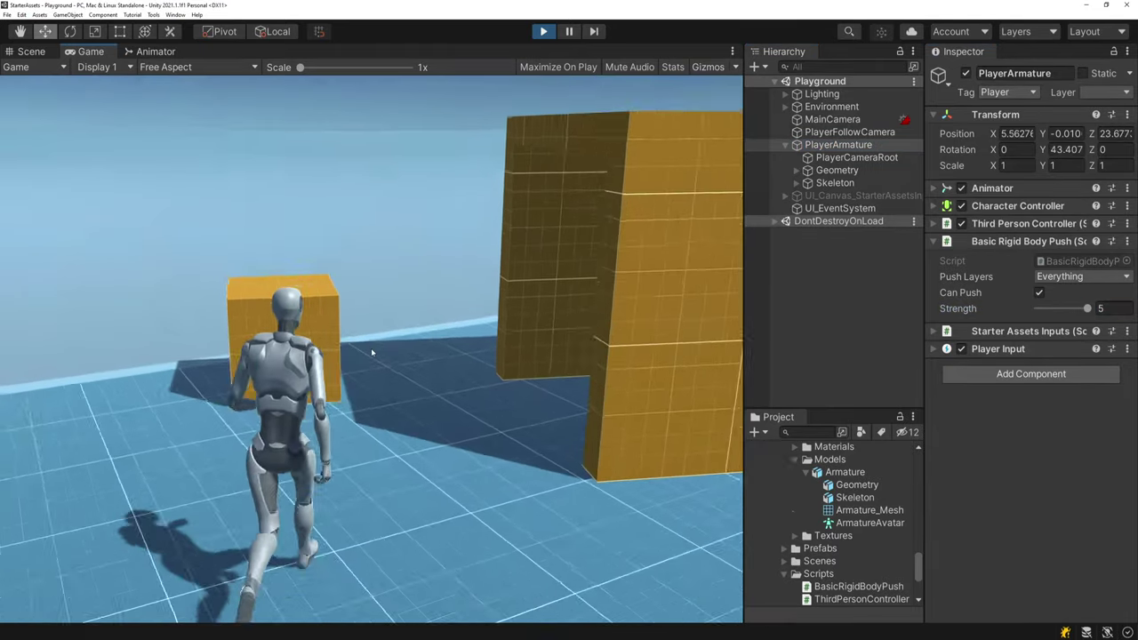
key(a)
key(s)
key(d)
key(w)
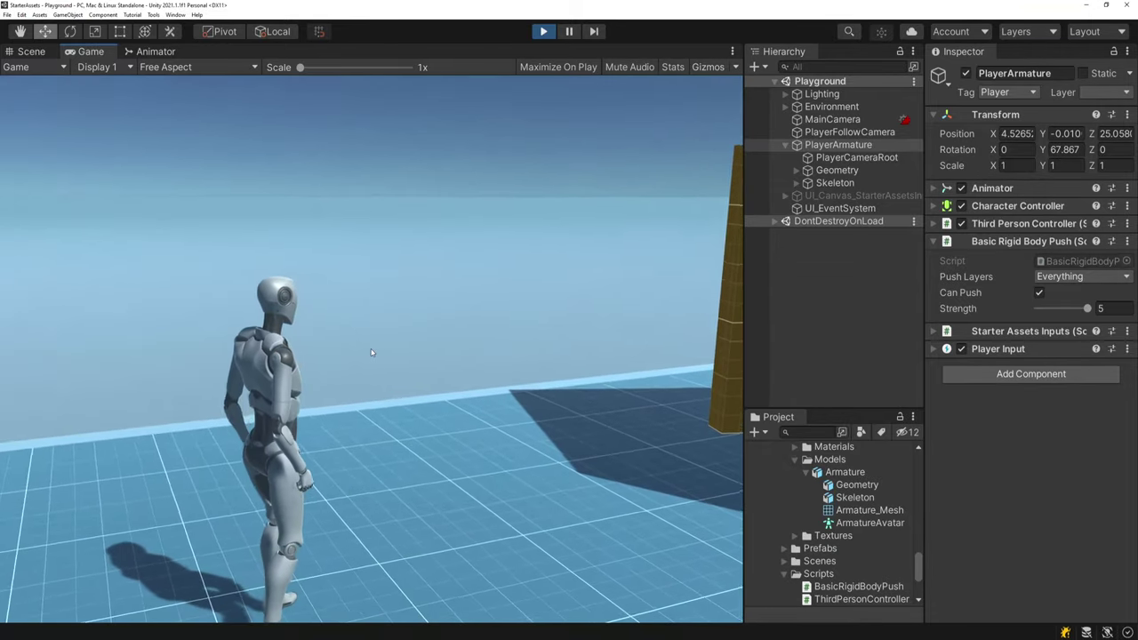
key(Escape)
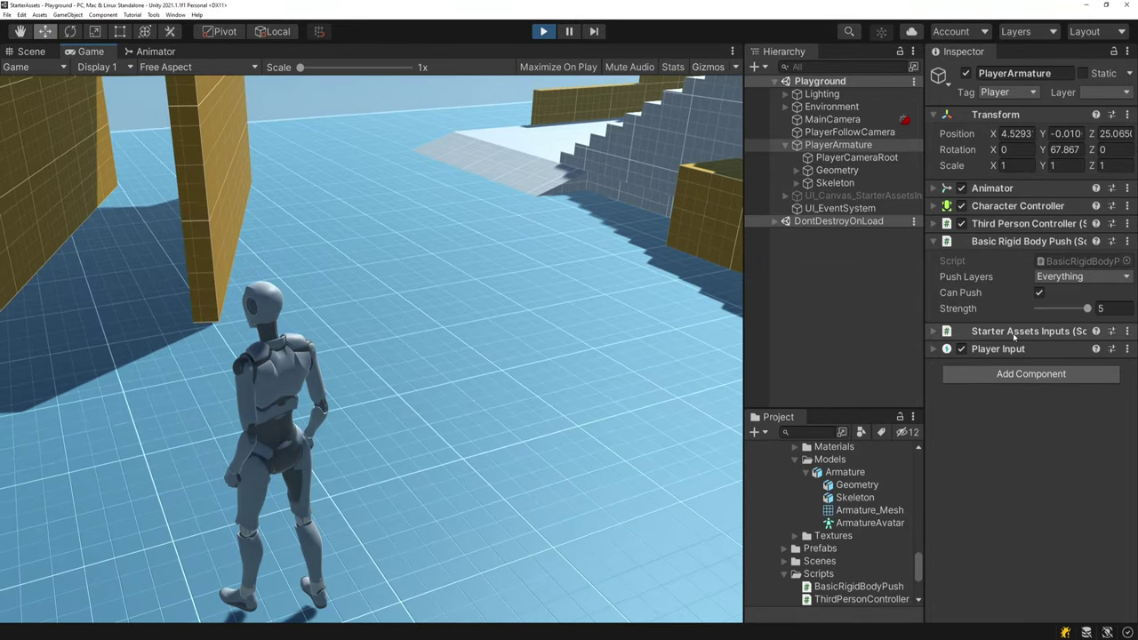
Show PlayerArmature's Starter Assets Inputs and Player Input settings, and open the StarterAssets input actions asset for editing.
click(1018, 330)
scroll(1014, 533, down, 5)
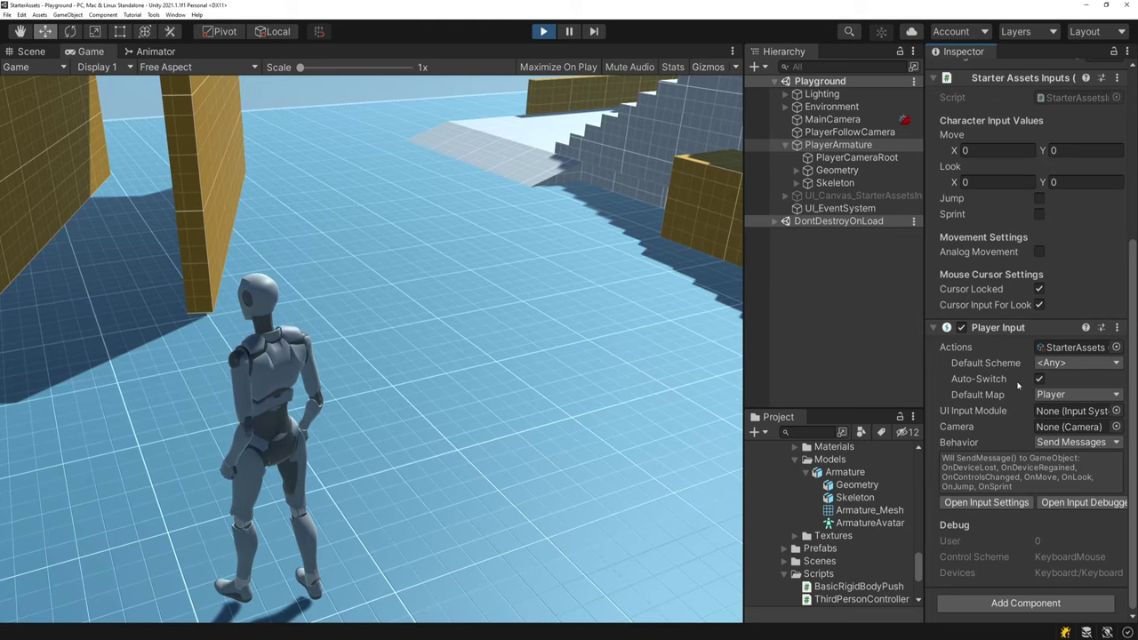
click(1070, 350)
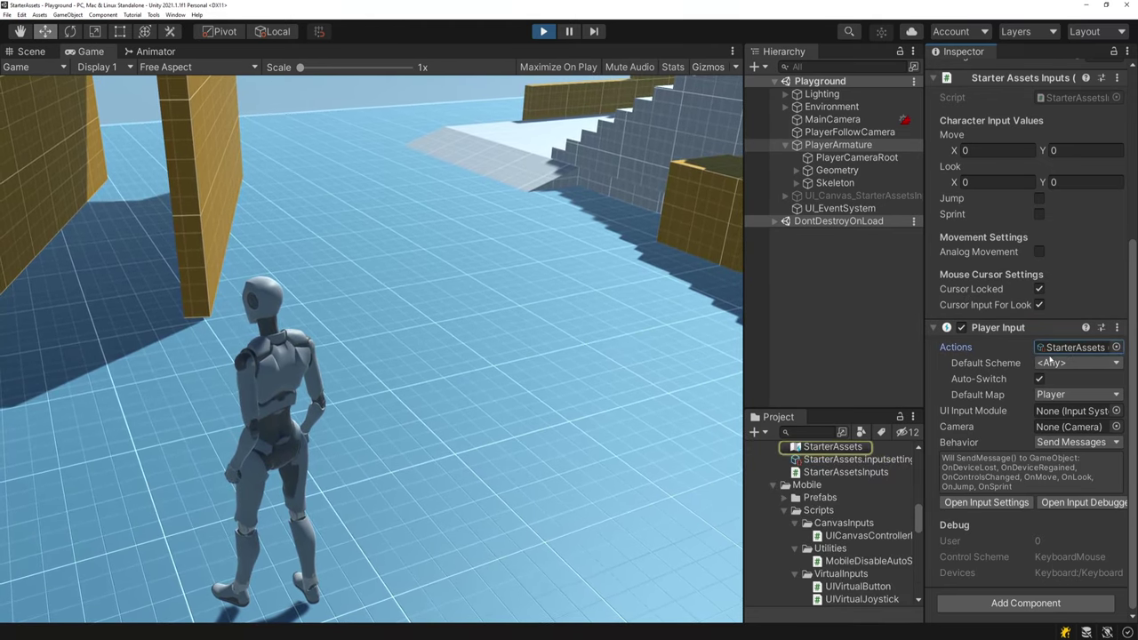
double_click(1074, 348)
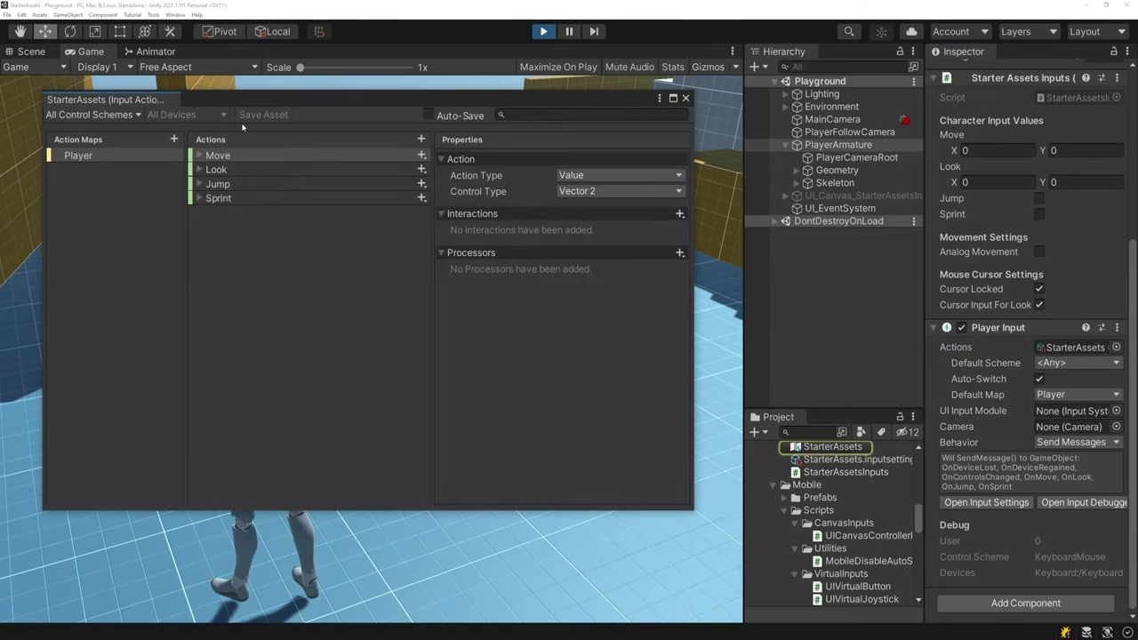
View the properties of the Look, Jump and Sprint actions and expand the bindings of all four Player actions.
click(221, 171)
click(224, 184)
click(226, 198)
click(199, 197)
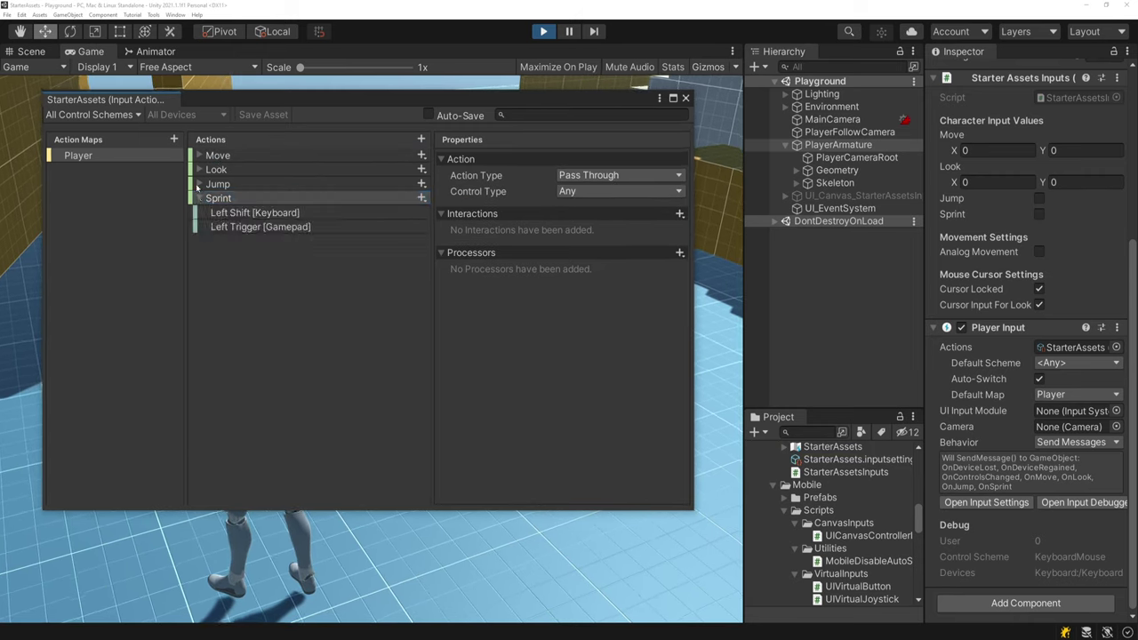
click(200, 183)
click(199, 169)
click(199, 155)
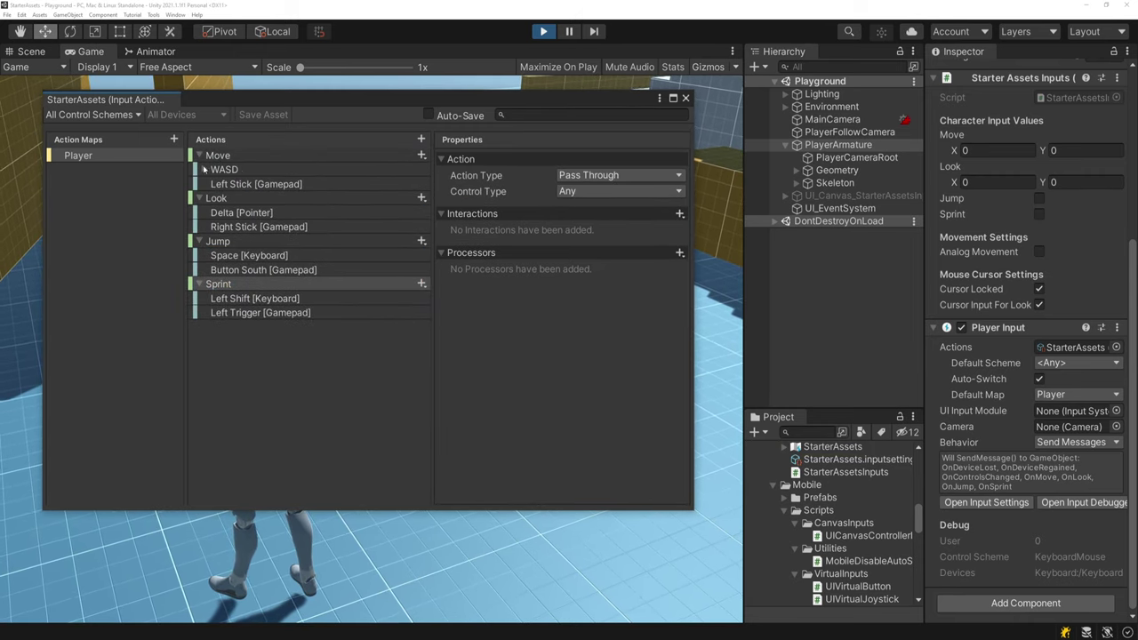
Examine the Move action's bindings: the WASD composite's letter keys, its arrow keys, and the gamepad Left Stick.
click(204, 169)
click(233, 171)
click(252, 184)
shift+click(265, 227)
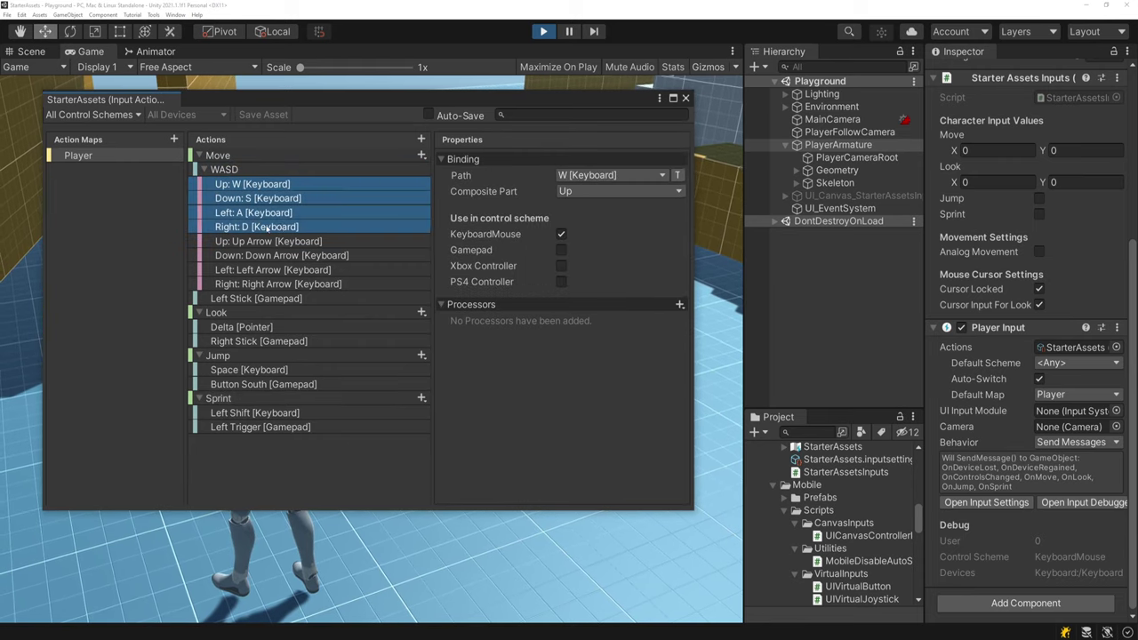
click(262, 241)
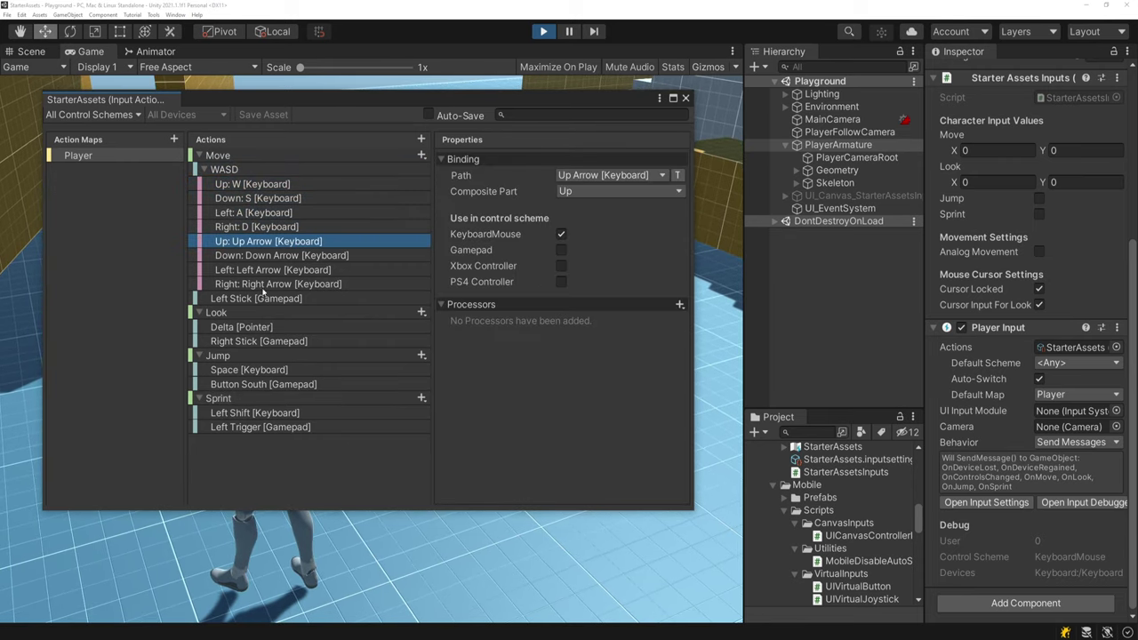
shift+click(263, 285)
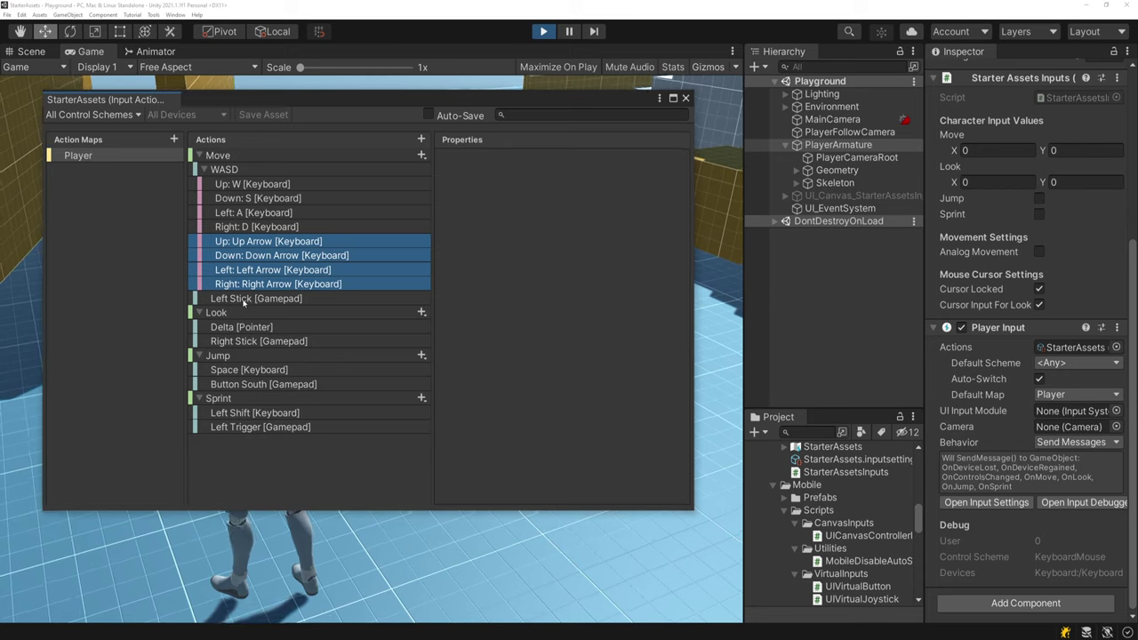
click(244, 299)
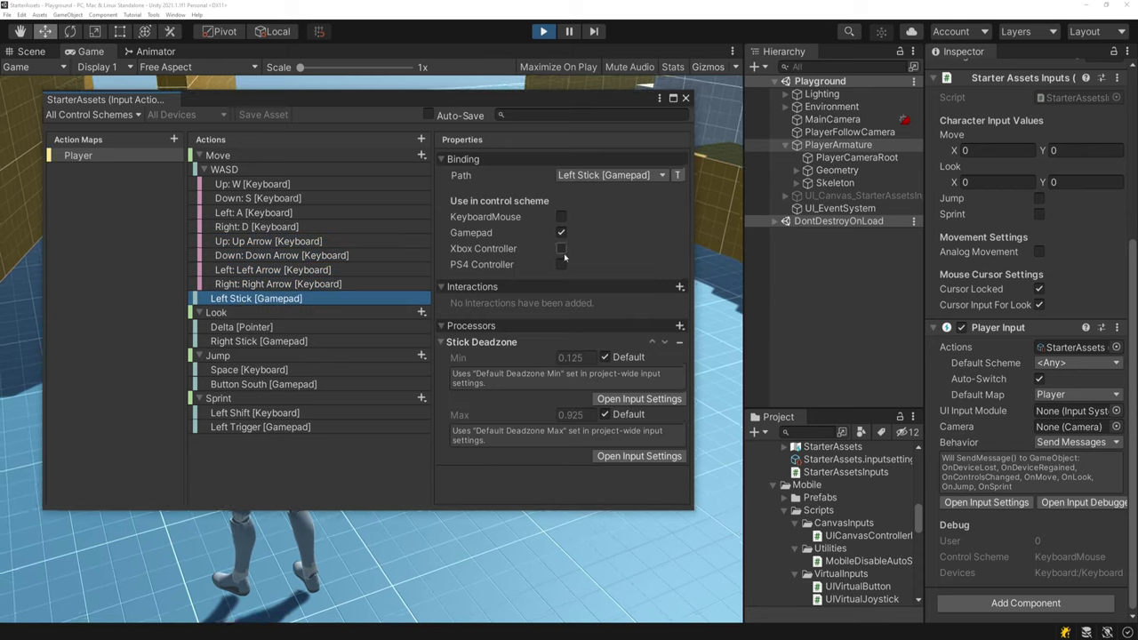
Examine the Look action and the properties of its pointer Delta and gamepad Right Stick bindings.
click(219, 314)
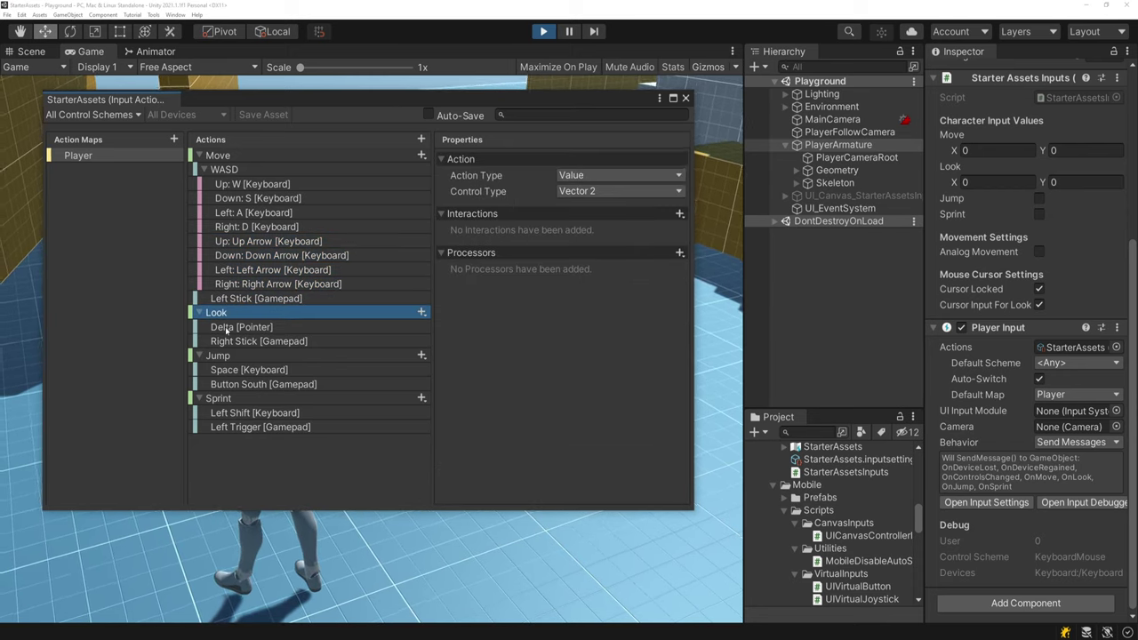
click(238, 328)
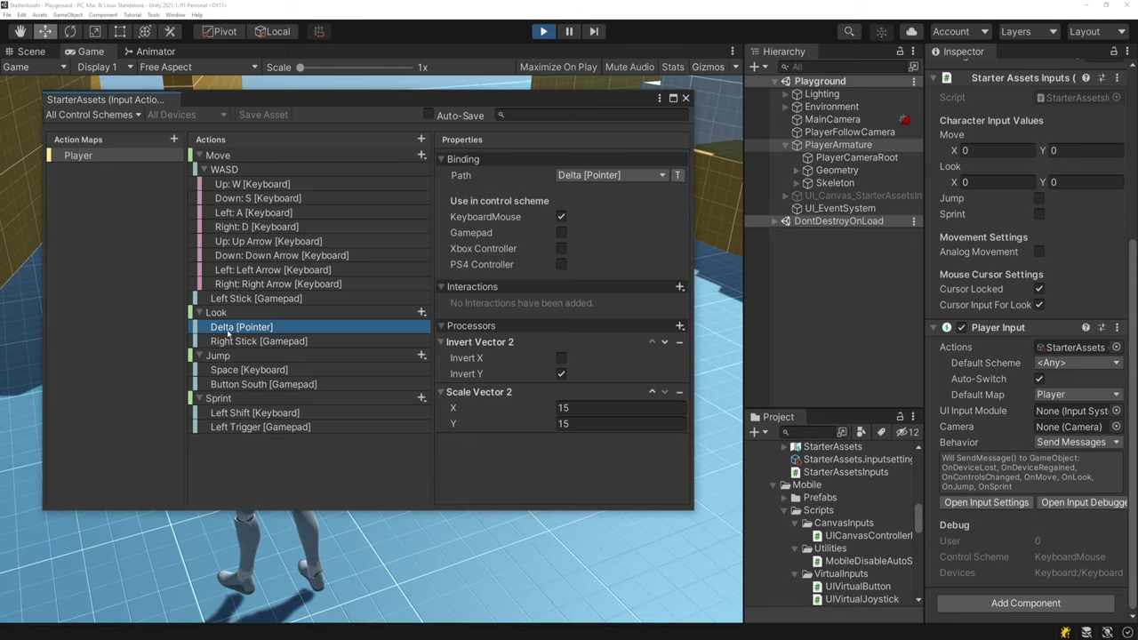
click(237, 343)
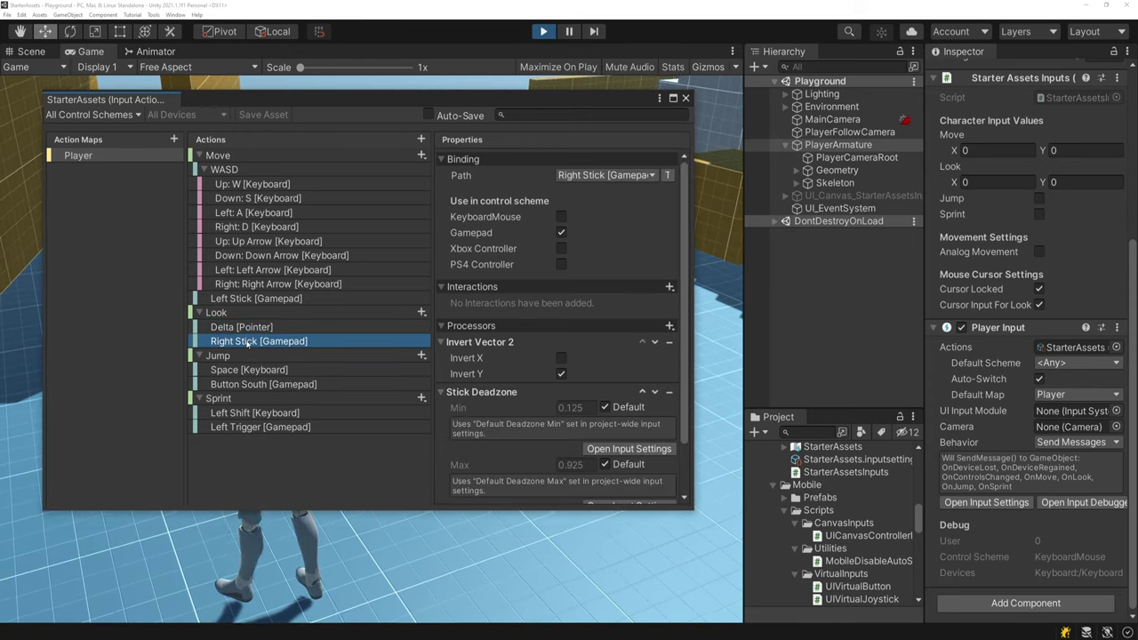
Examine the Jump action's Space and Button South bindings and the Sprint action's Left Shift and Left Trigger bindings.
click(222, 355)
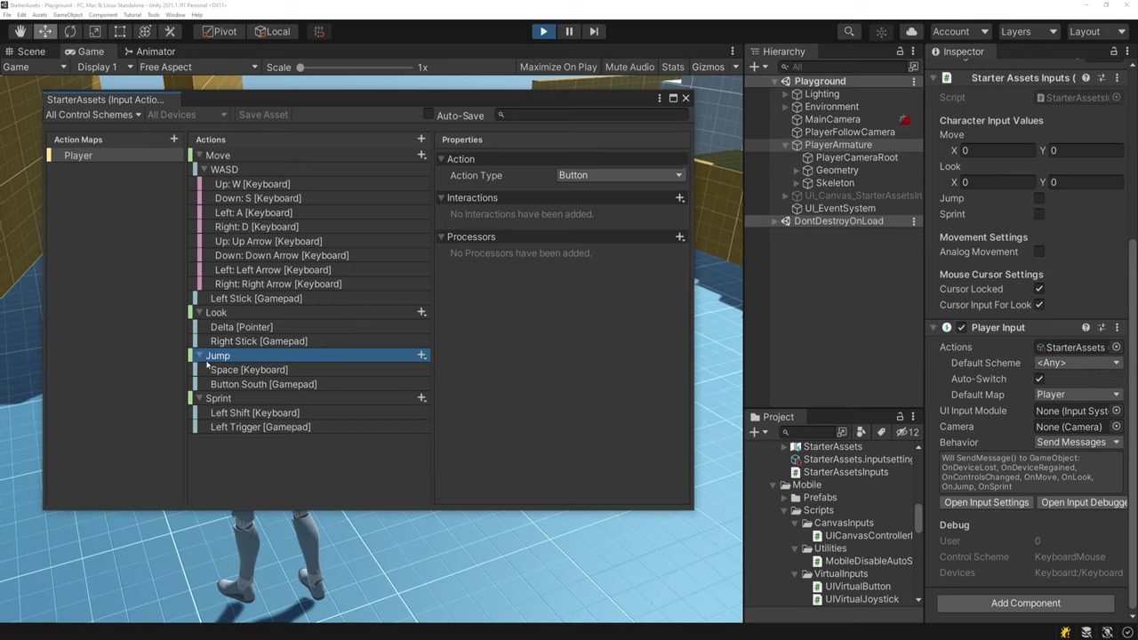
click(237, 372)
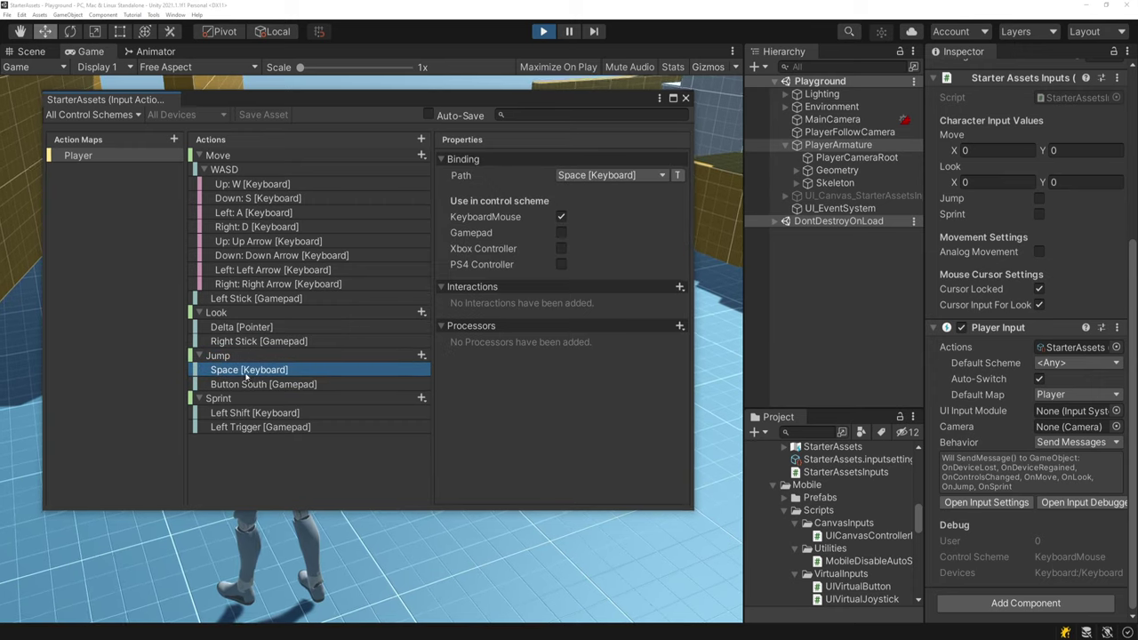
click(228, 384)
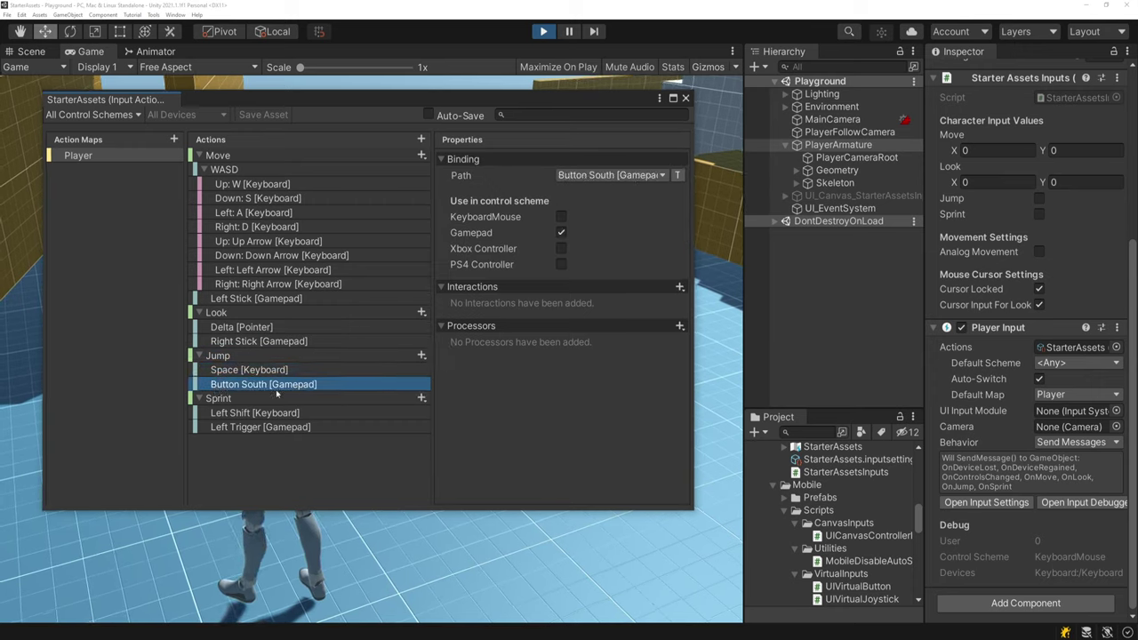
click(232, 398)
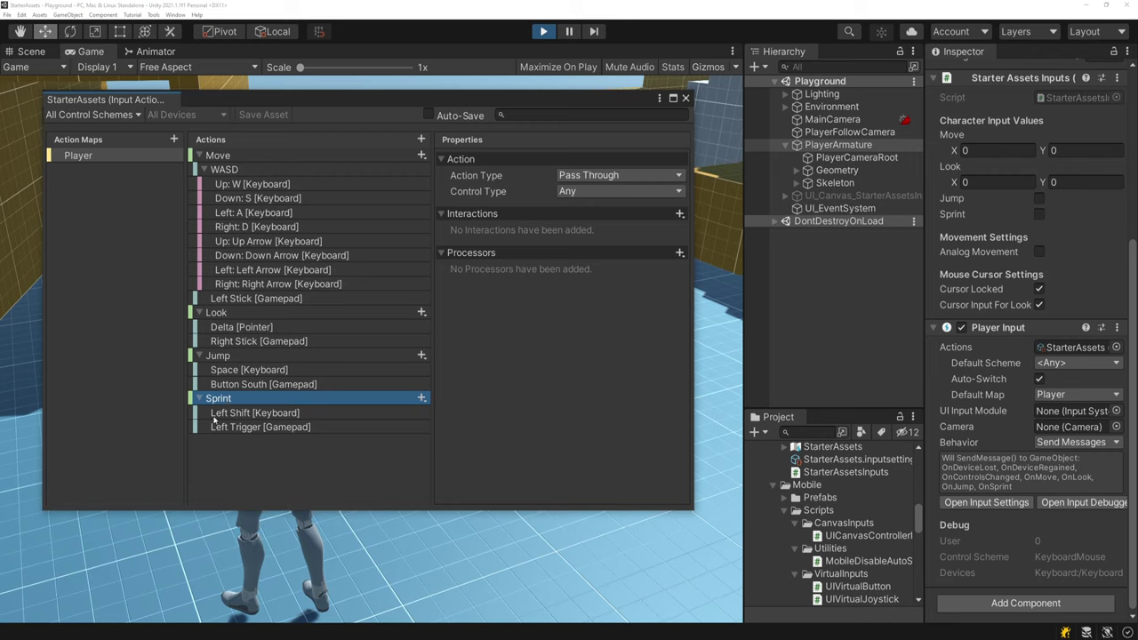
click(249, 412)
click(240, 428)
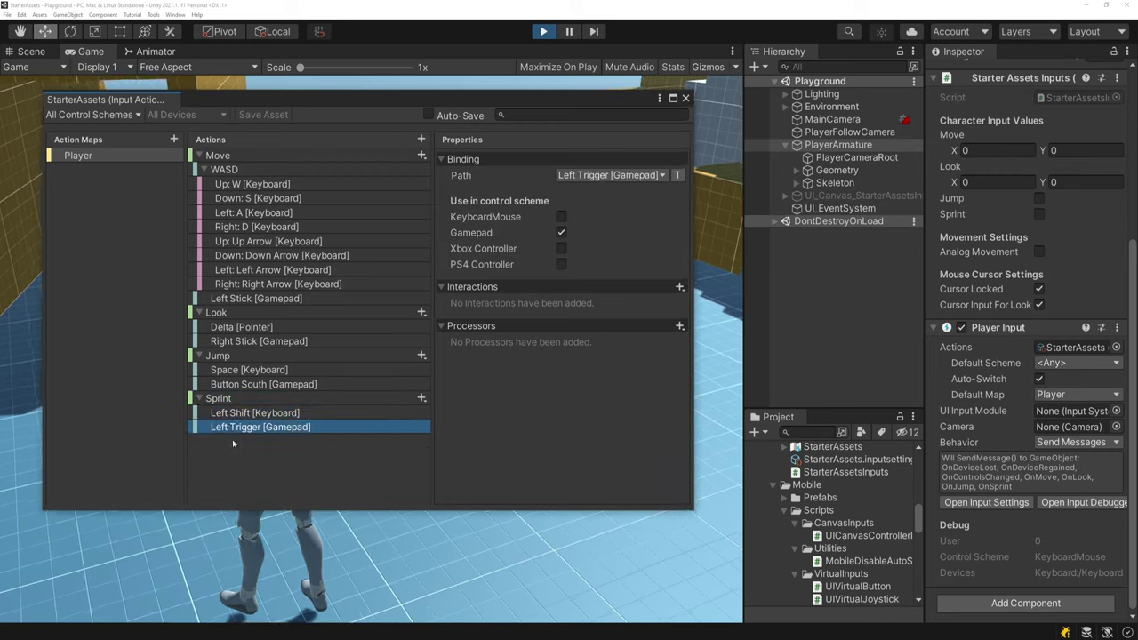